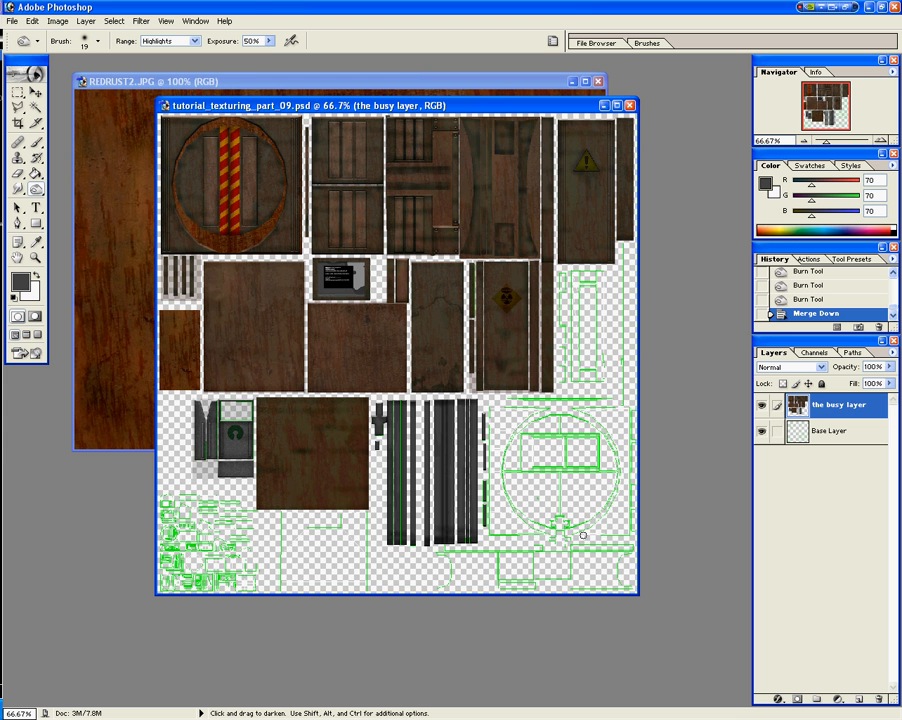
# Step: Add two new empty layers above "the busy layer" for texturing the unfilled green outlines beside the danger-sign panel
pyautogui.press('ctrl+KP_Add')
pyautogui.press('ctrl+KP_Add')
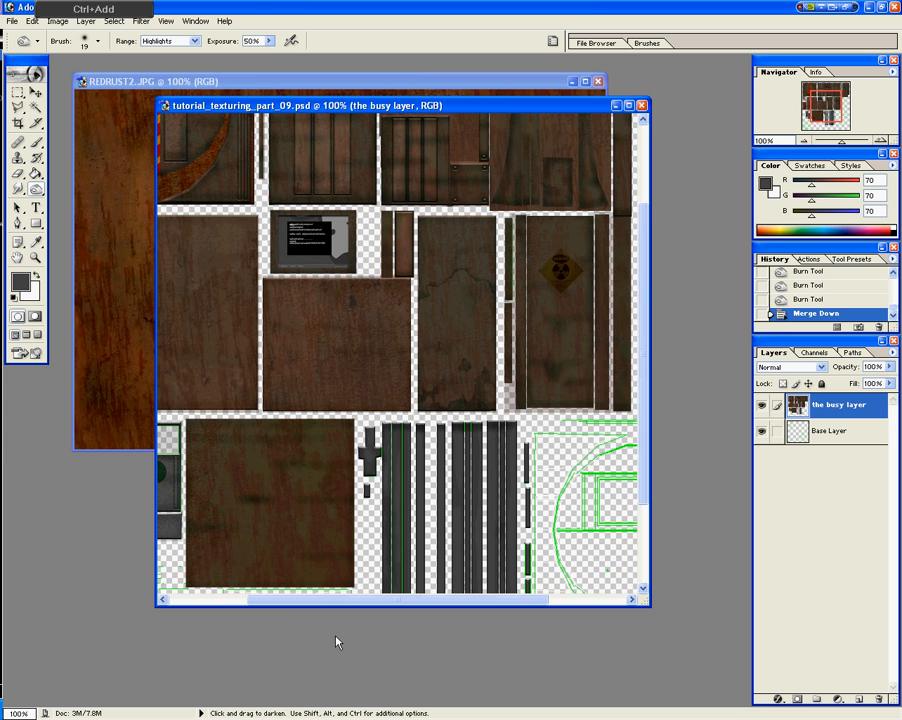
pyautogui.moveTo(359, 600); pyautogui.dragTo(574, 602)
pyautogui.scroll(3, 577, 467)
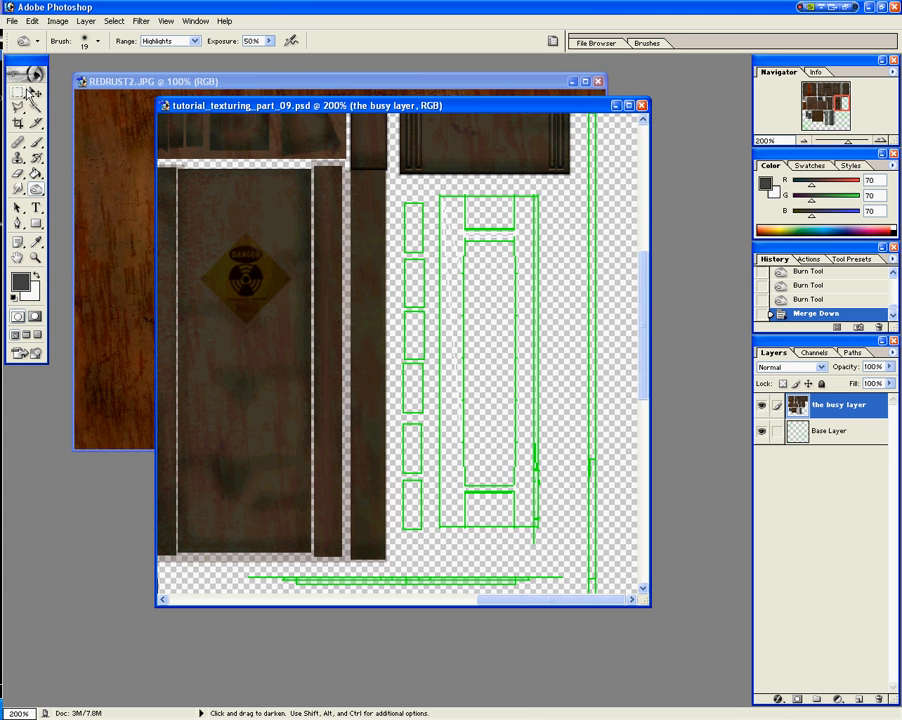
pyautogui.click(17, 95)
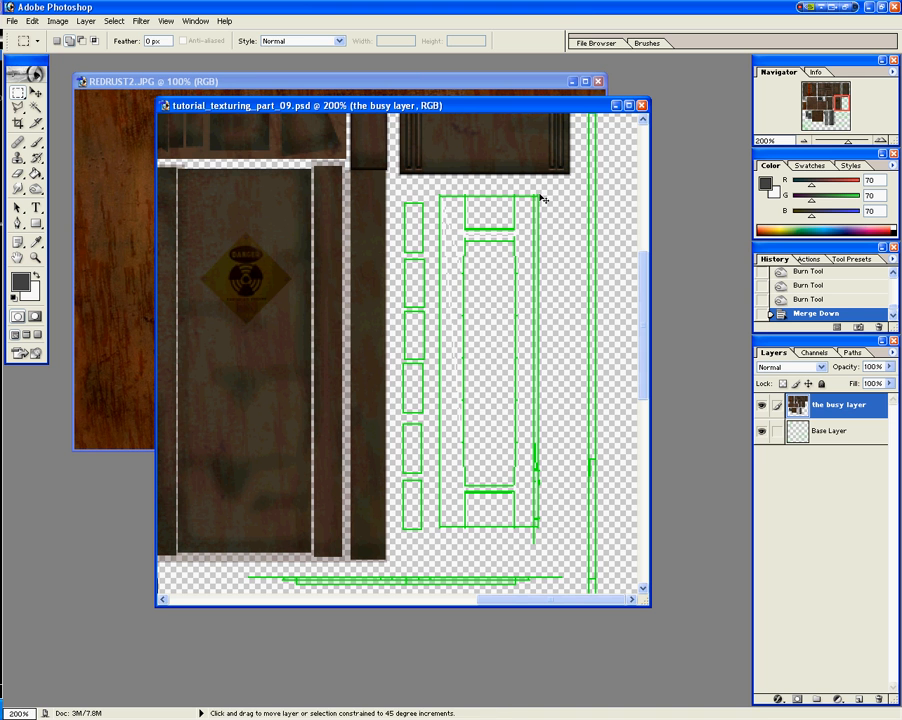
pyautogui.hotkey('ctrl', 'shift', 'n')
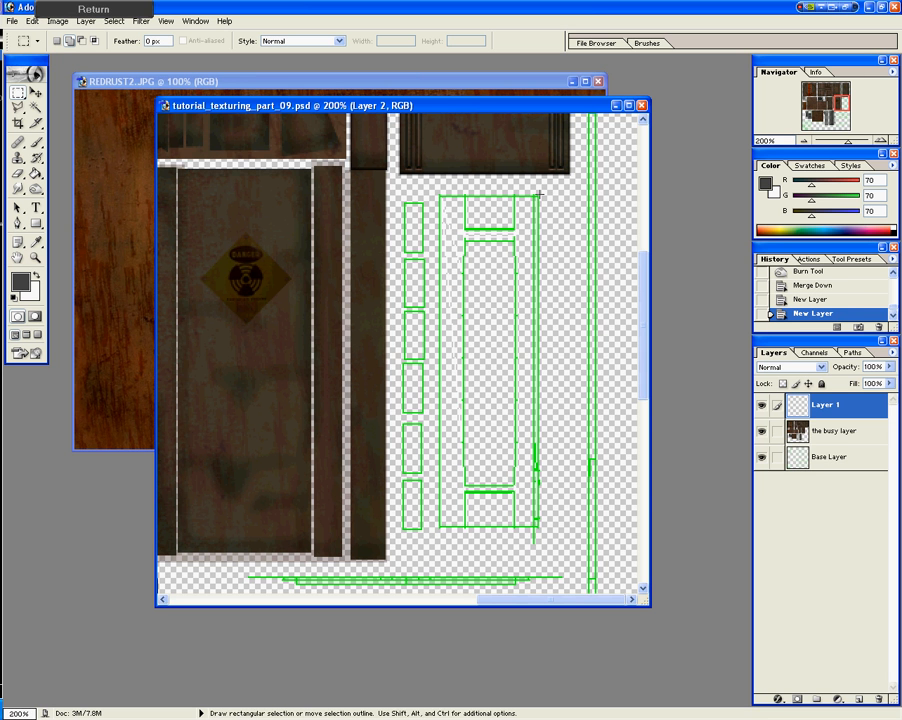
pyautogui.hotkey('ctrl', 'shift', 'n')
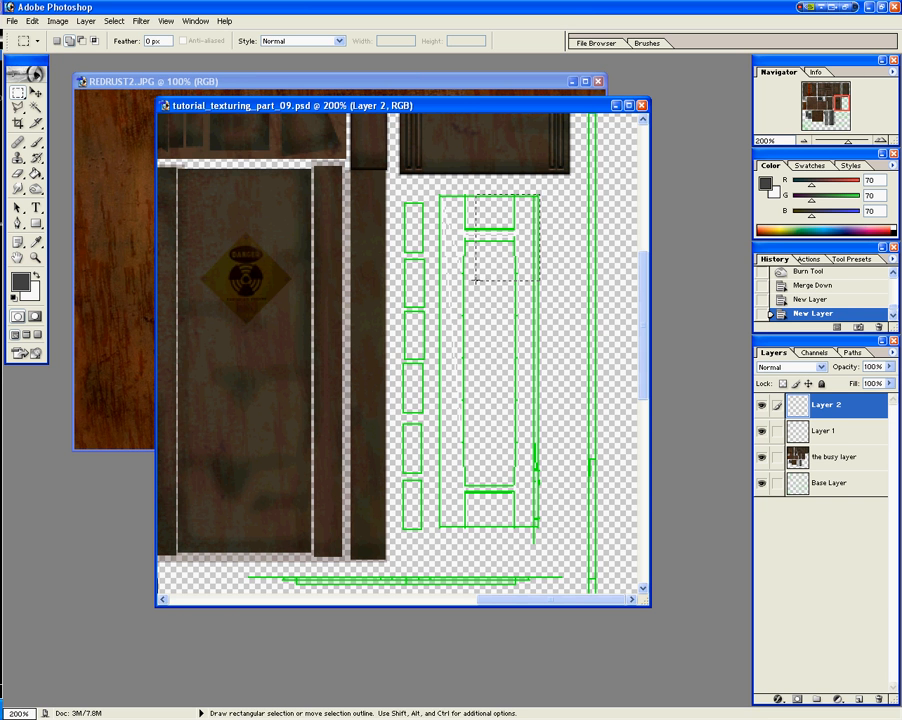
# Step: Select the tall rectangular frame outline with the Rectangular Marquee and paint it solid dark grey on Layer 2
pyautogui.moveTo(477, 281); pyautogui.dragTo(439, 526)
pyautogui.moveTo(439, 526); pyautogui.dragTo(440, 527)
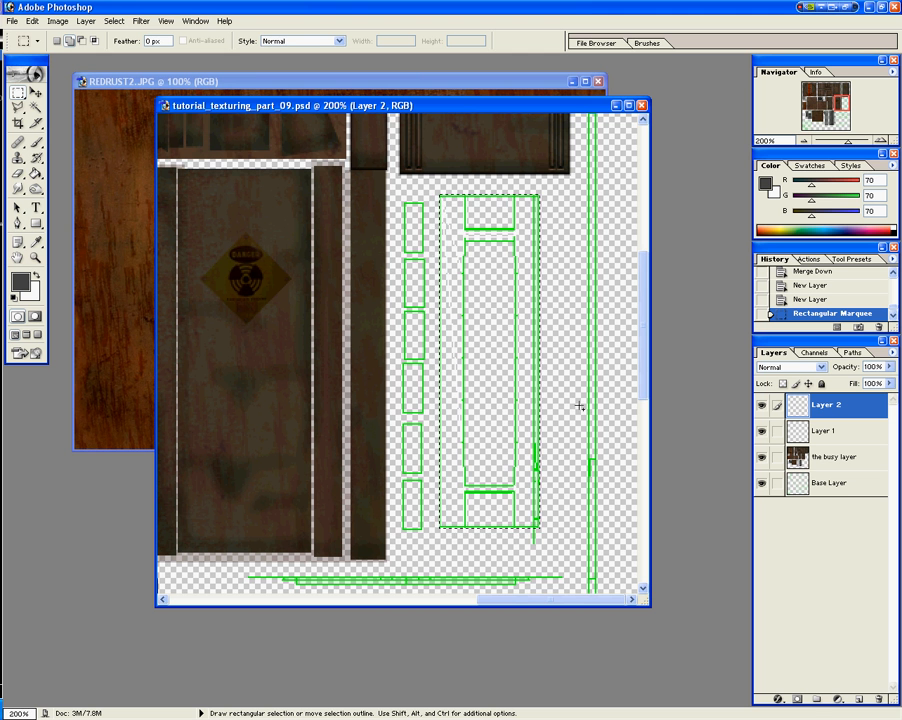
pyautogui.press('b')
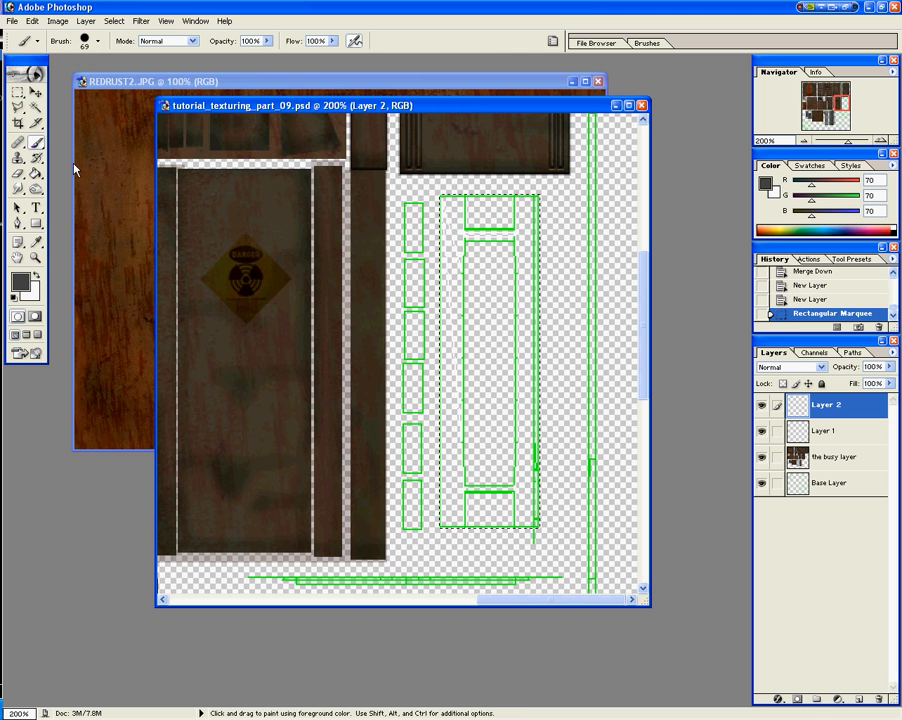
pyautogui.moveTo(490, 228)
pyautogui.mouseDown()
pyautogui.moveTo(450, 212)
pyautogui.moveTo(500, 500)
pyautogui.moveTo(445, 606)
pyautogui.moveTo(544, 226)
pyautogui.moveTo(486, 481)
pyautogui.moveTo(483, 211)
pyautogui.mouseUp()
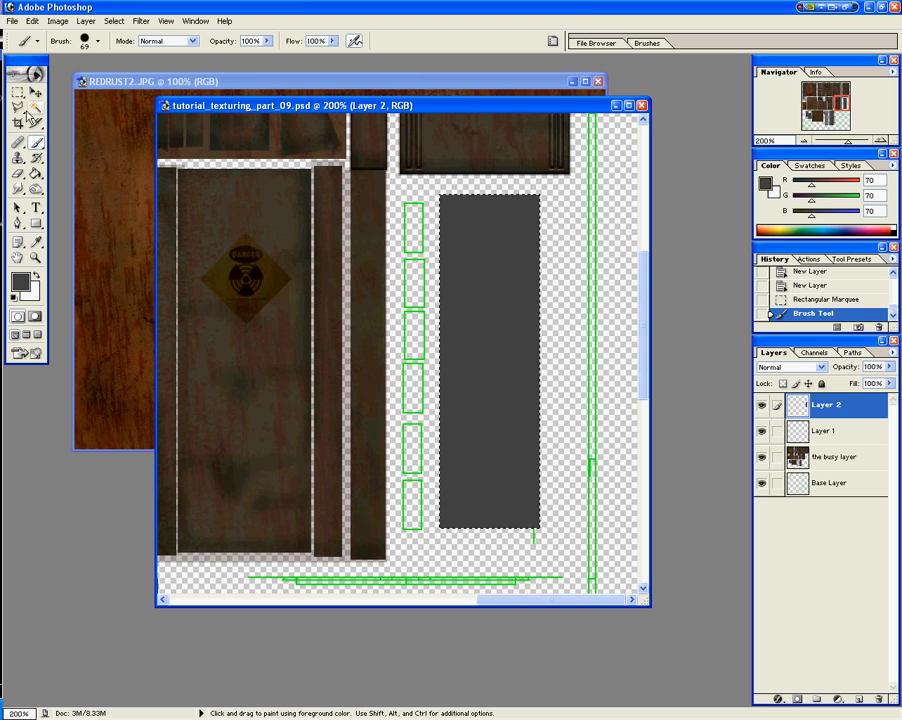
# Step: Add the column of six small rectangles beside the frame to the selection and paint it the same dark grey
pyautogui.click(17, 92)
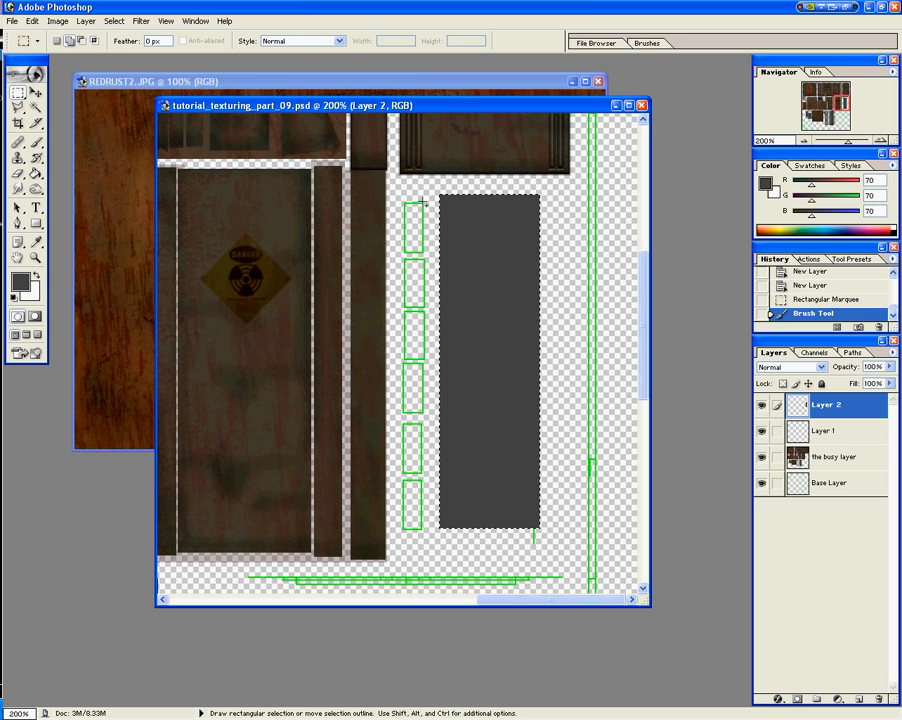
pyautogui.keyDown('shift'); pyautogui.moveTo(404, 353); pyautogui.dragTo(408, 471); pyautogui.keyUp('shift')
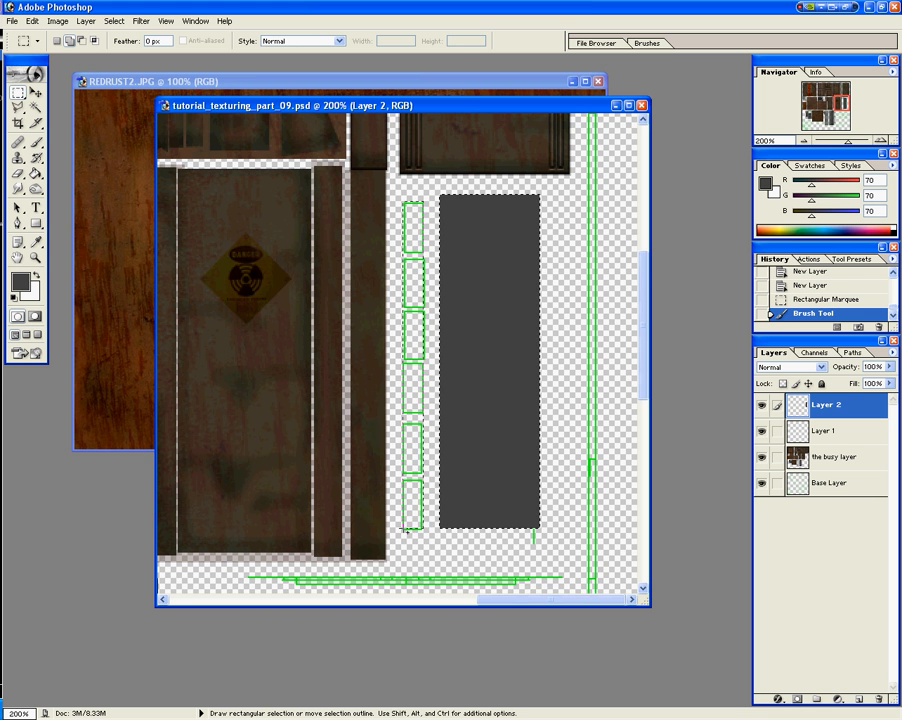
pyautogui.keyDown('shift'); pyautogui.moveTo(406, 530); pyautogui.dragTo(404, 529); pyautogui.keyUp('shift')
pyautogui.click(37, 143)
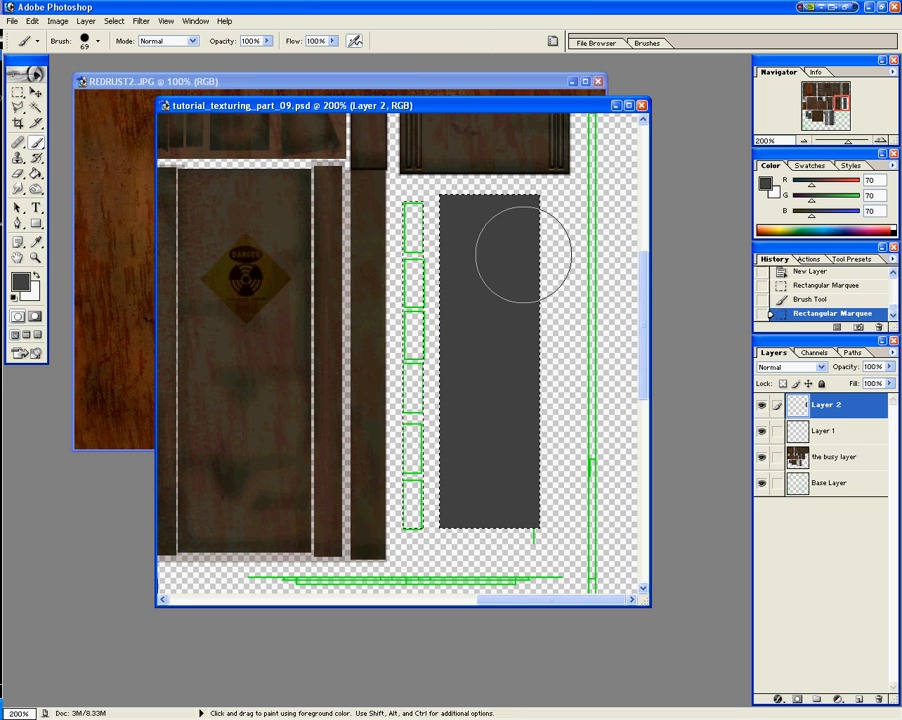
pyautogui.moveTo(433, 211)
pyautogui.mouseDown()
pyautogui.moveTo(440, 535)
pyautogui.moveTo(397, 201)
pyautogui.mouseUp()
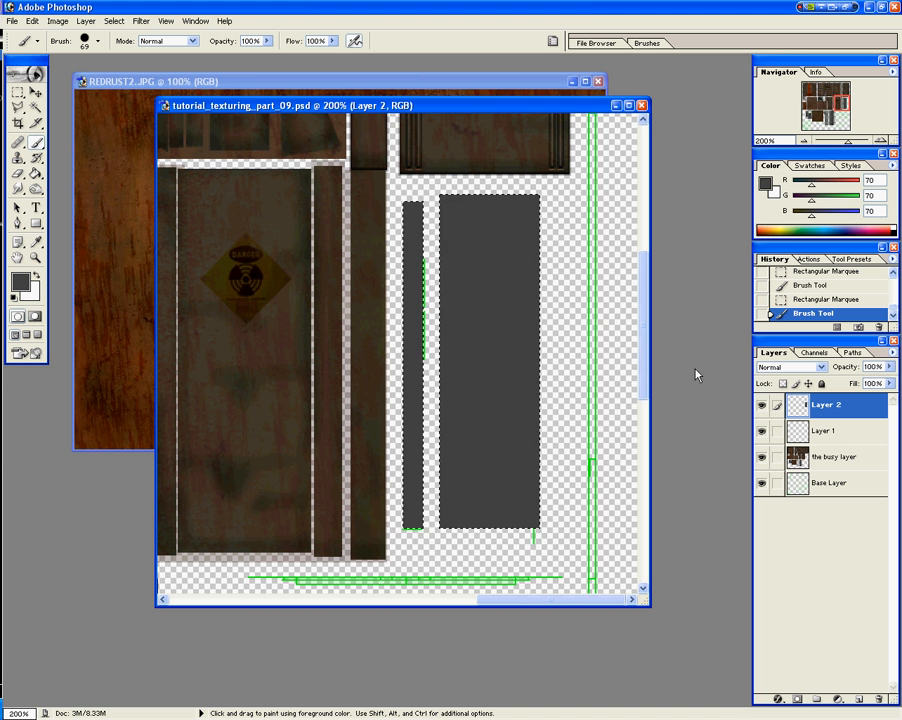
# Step: Set Layer 2's opacity to 50% so the green guide lines show through, and deselect
pyautogui.doubleClick(872, 366)
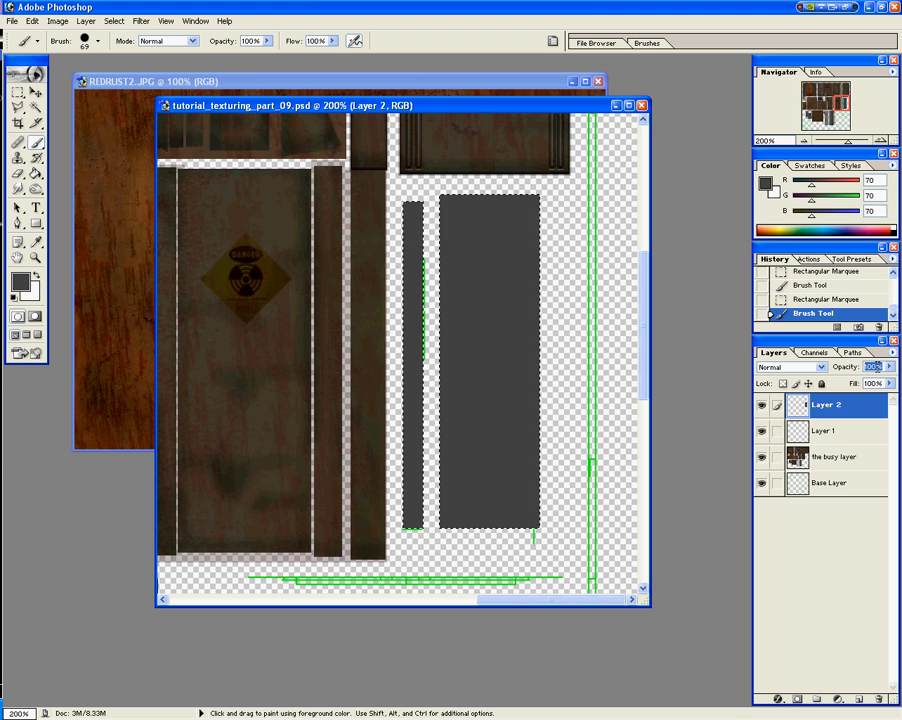
pyautogui.write('50')
pyautogui.press('Tab')
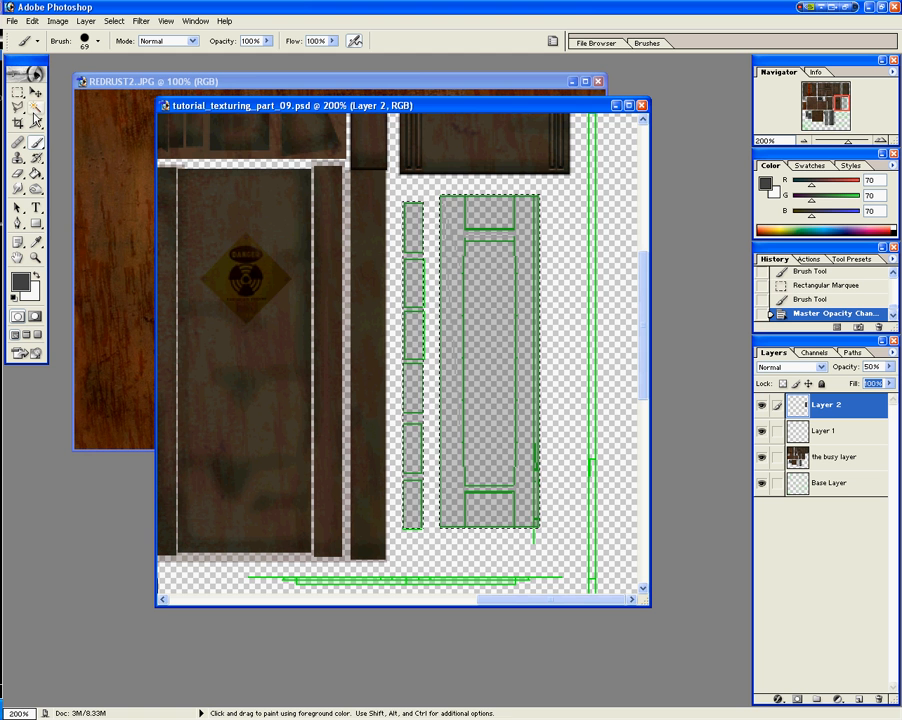
pyautogui.hotkey('ctrl', 'd')
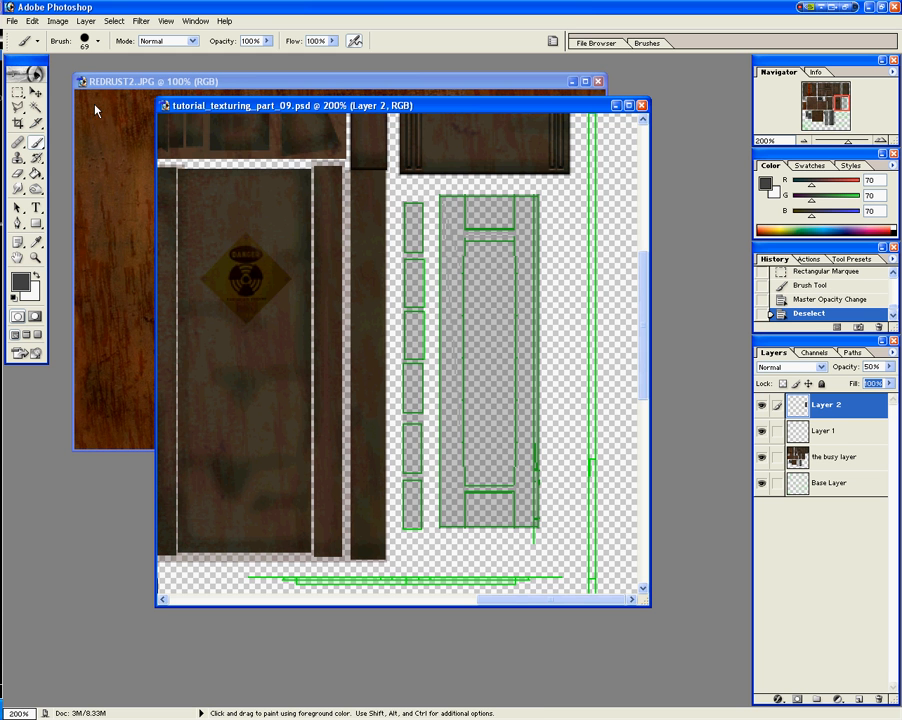
# Step: Clear the gaps between the six small rectangles and the frame's three inner openings, and restore Layer 2's opacity to 100%
pyautogui.click(17, 91)
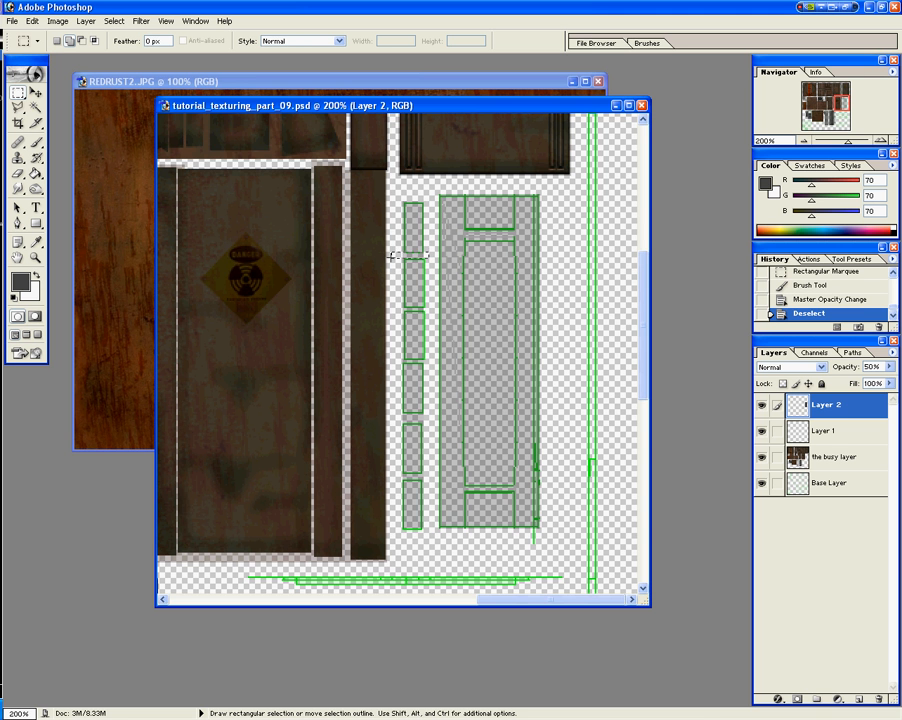
pyautogui.moveTo(395, 257); pyautogui.dragTo(396, 259)
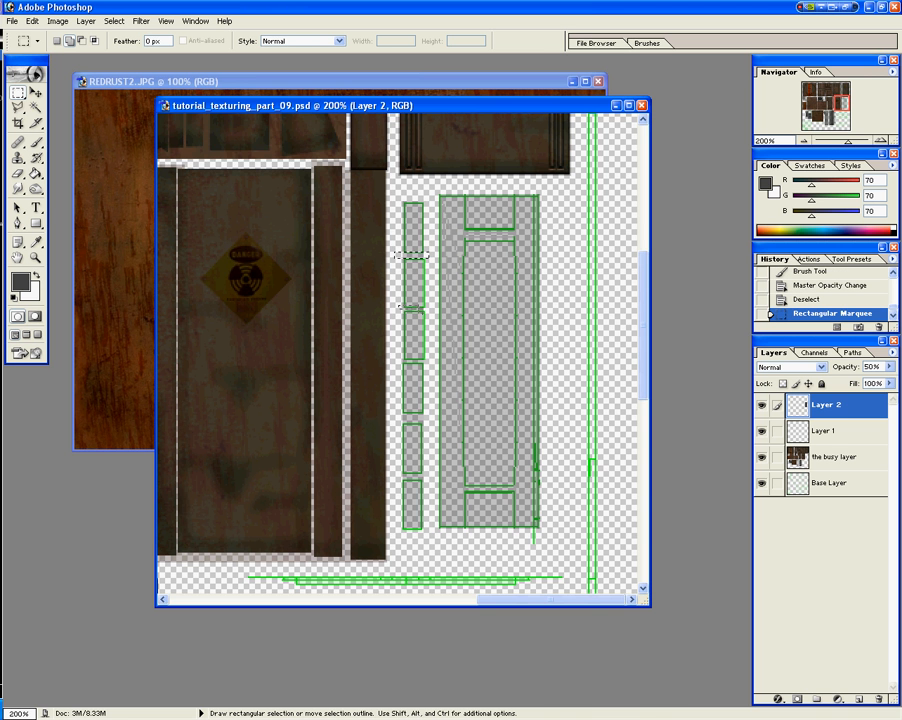
pyautogui.keyDown('shift'); pyautogui.moveTo(395, 309); pyautogui.dragTo(432, 307); pyautogui.keyUp('shift')
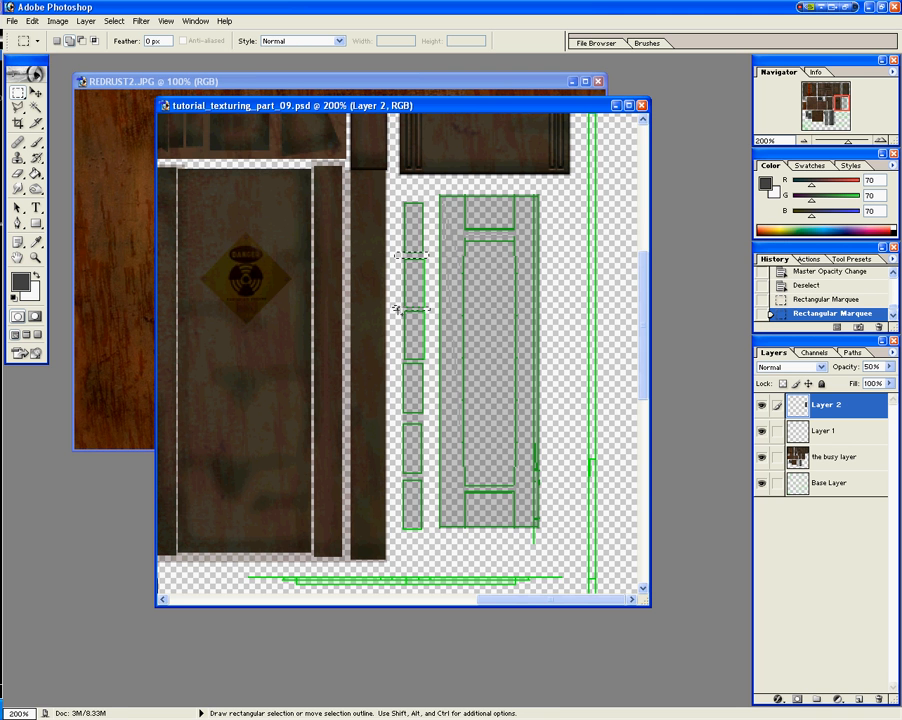
pyautogui.keyDown('shift'); pyautogui.moveTo(392, 307); pyautogui.dragTo(431, 311); pyautogui.keyUp('shift')
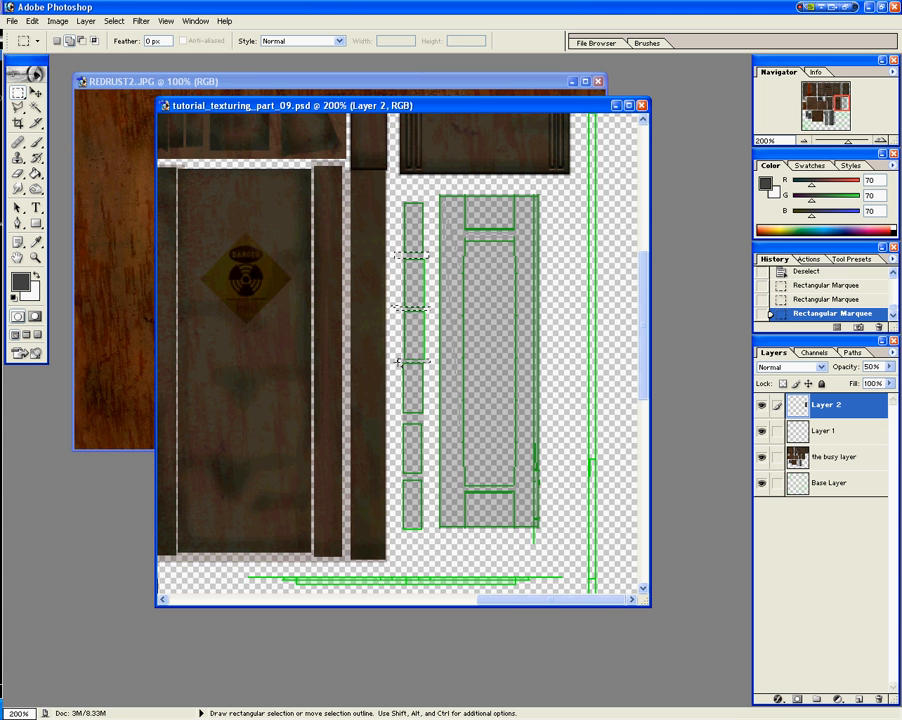
pyautogui.keyDown('shift'); pyautogui.moveTo(398, 362); pyautogui.dragTo(432, 364); pyautogui.keyUp('shift')
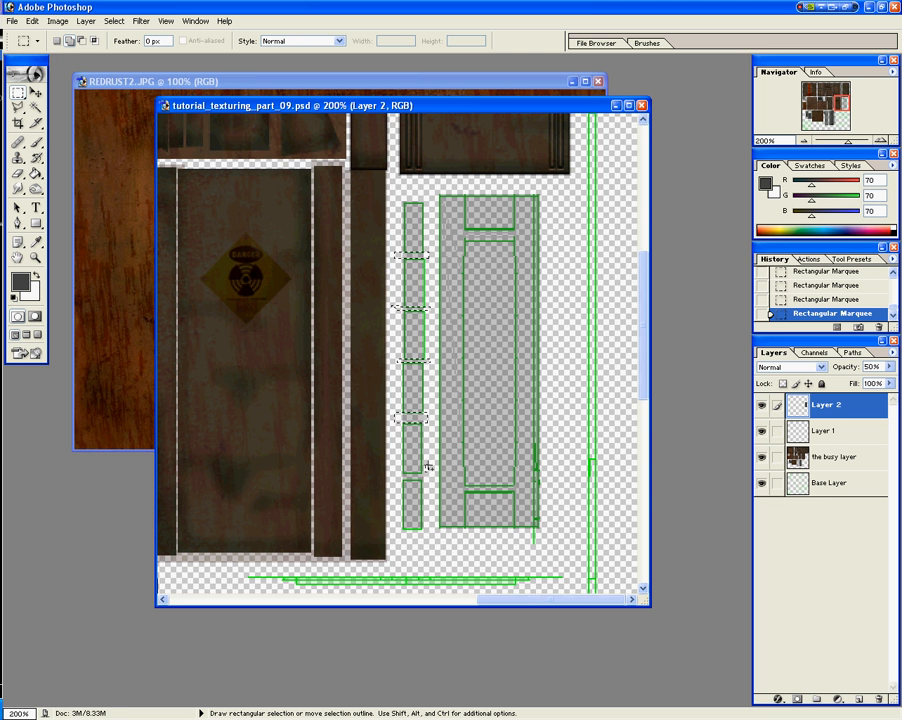
pyautogui.keyDown('shift'); pyautogui.moveTo(428, 478); pyautogui.dragTo(401, 470); pyautogui.keyUp('shift')
pyautogui.keyDown('shift'); pyautogui.moveTo(464, 301); pyautogui.dragTo(466, 240); pyautogui.keyUp('shift')
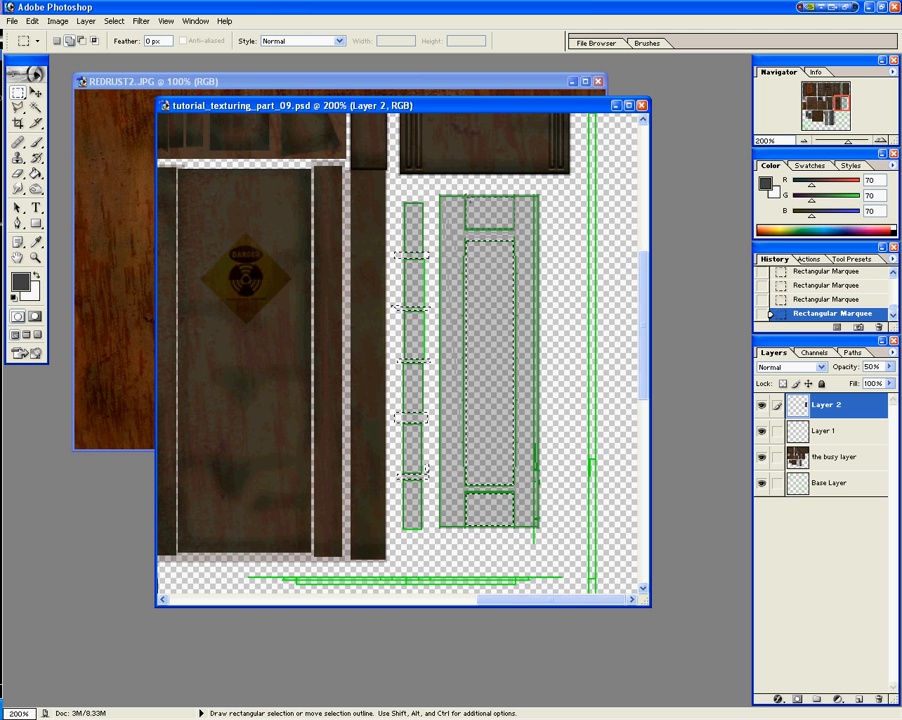
pyautogui.press('Delete')
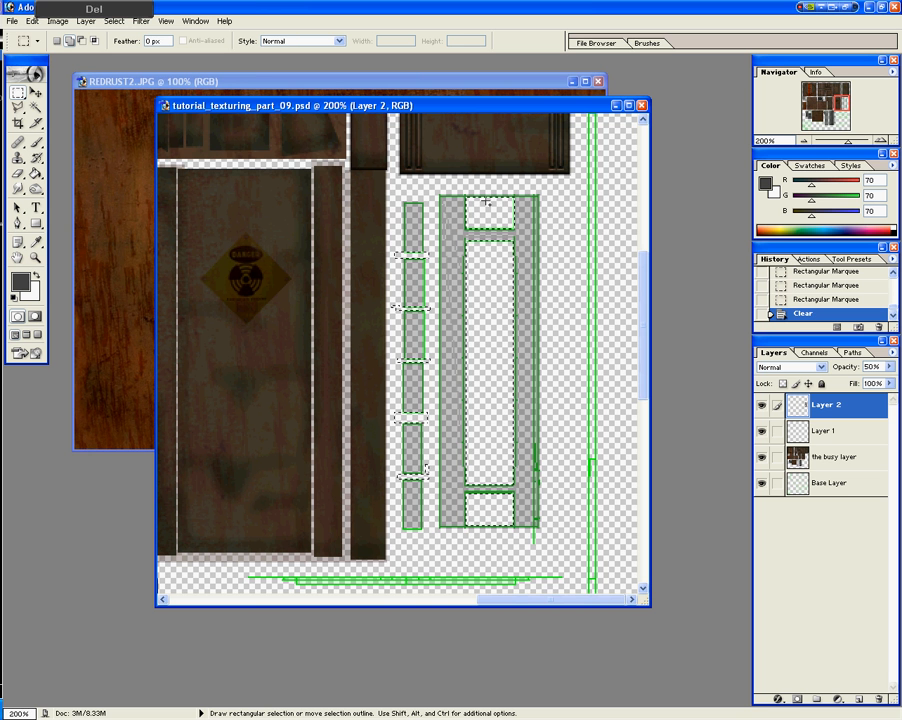
pyautogui.hotkey('ctrl', 'd')
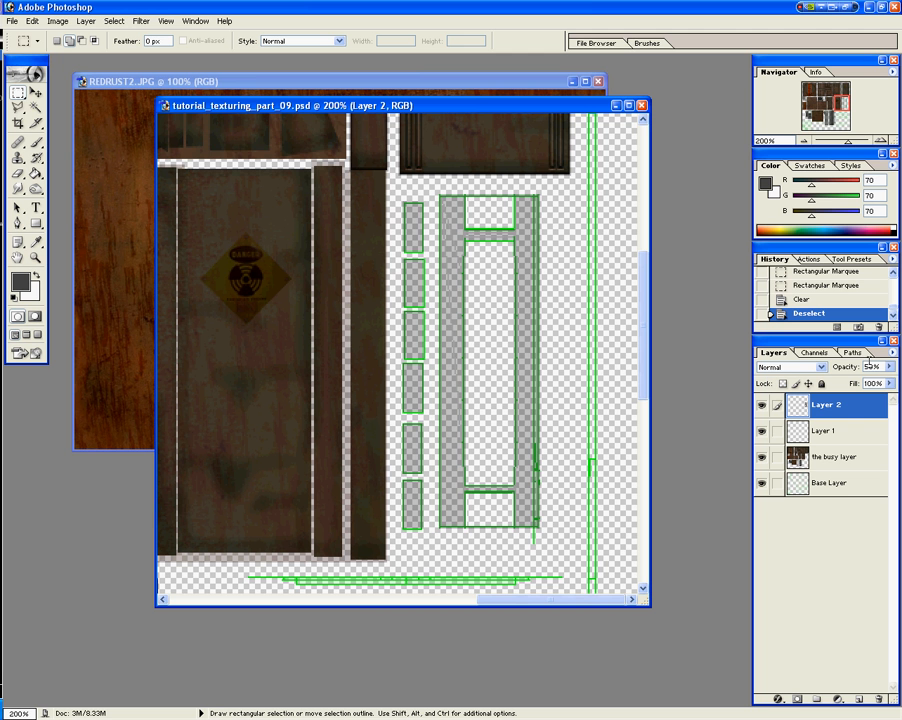
pyautogui.press('KP_0')
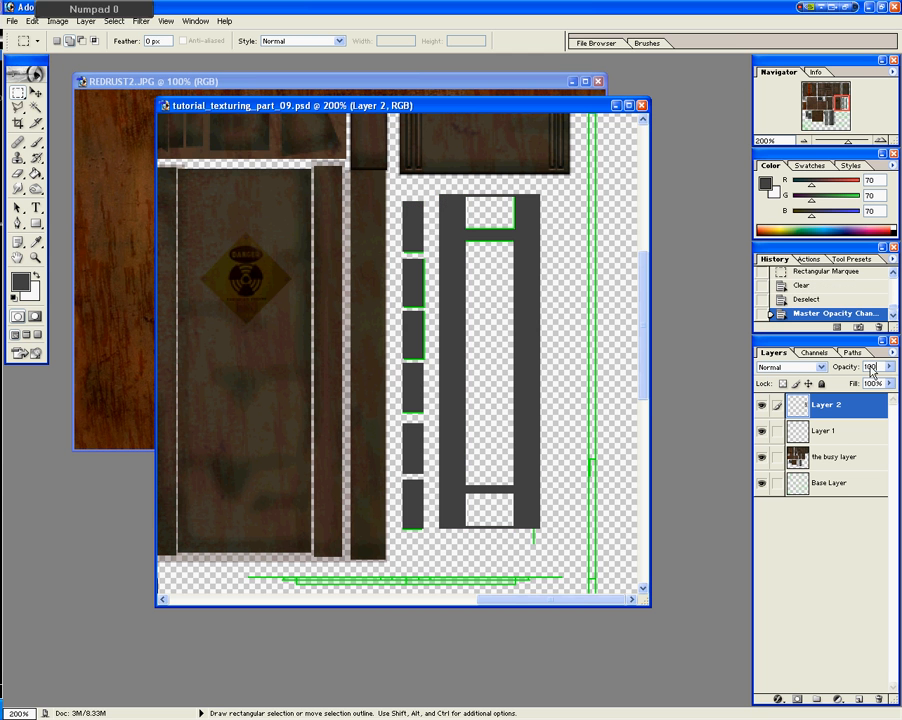
# Step: Darken the outer edges and upper crossbar of the tall grey frame with the Burn tool
pyautogui.click(39, 187)
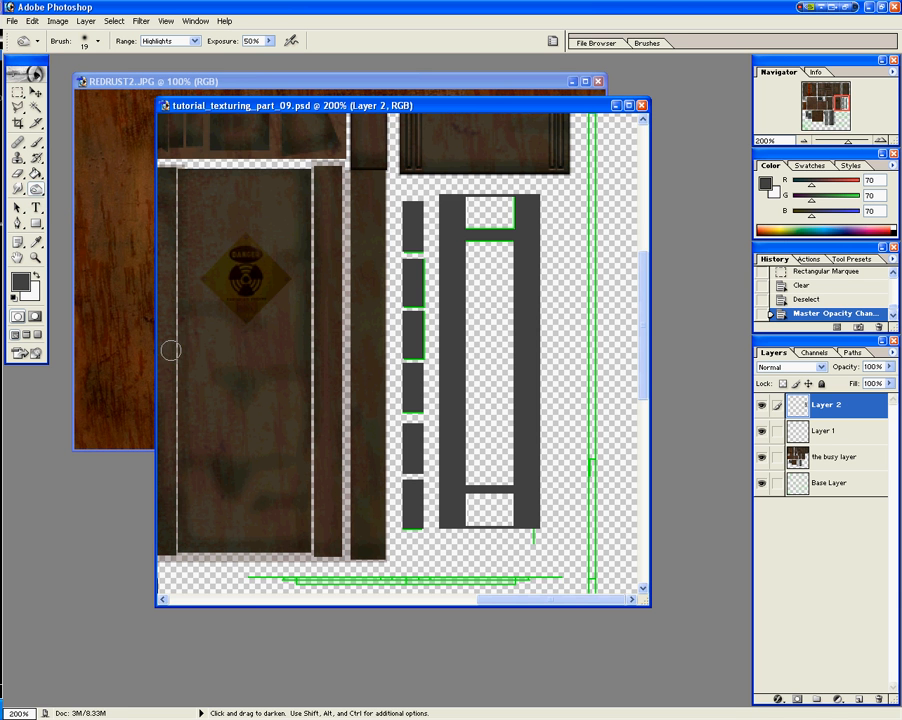
pyautogui.moveTo(499, 528)
pyautogui.mouseDown()
pyautogui.moveTo(424, 525)
pyautogui.moveTo(531, 529)
pyautogui.moveTo(535, 539)
pyautogui.moveTo(533, 347)
pyautogui.mouseUp()
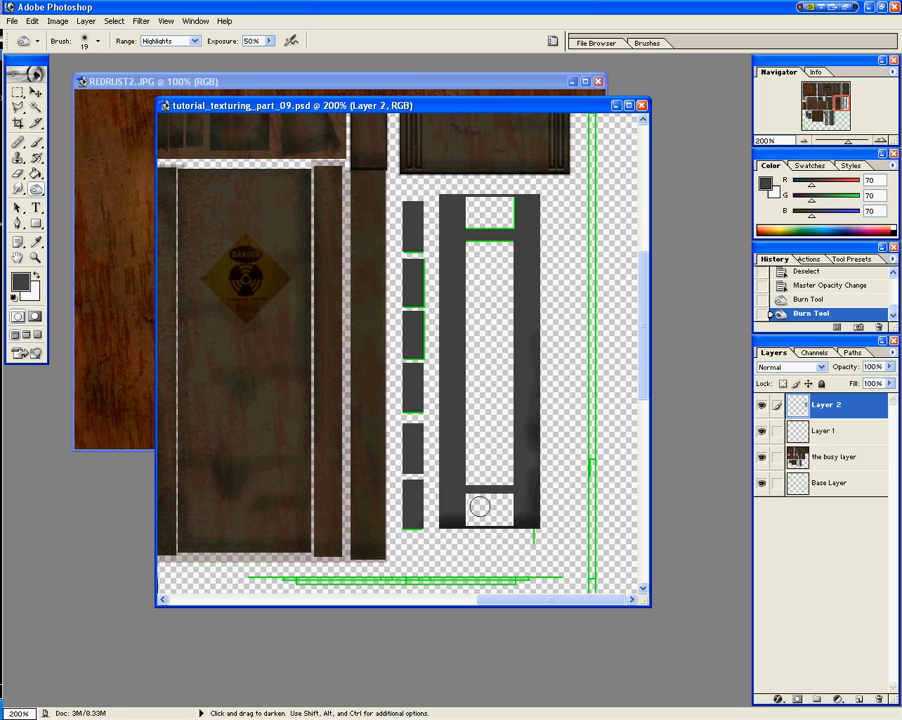
pyautogui.moveTo(447, 527); pyautogui.dragTo(430, 374)
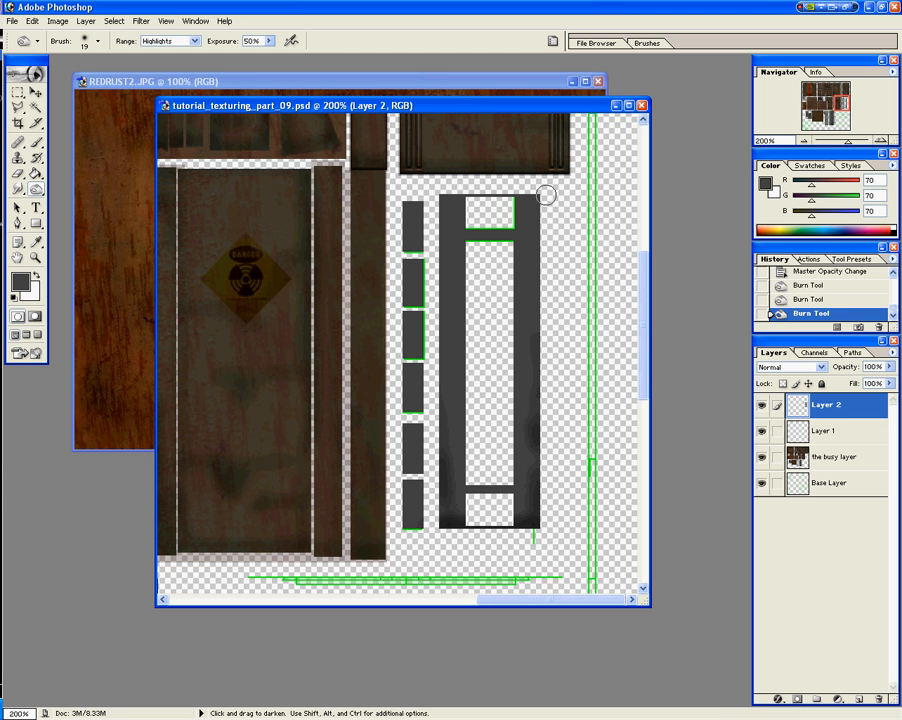
pyautogui.moveTo(545, 195); pyautogui.dragTo(447, 197)
pyautogui.moveTo(538, 199); pyautogui.dragTo(533, 333)
pyautogui.moveTo(452, 207); pyautogui.dragTo(440, 471)
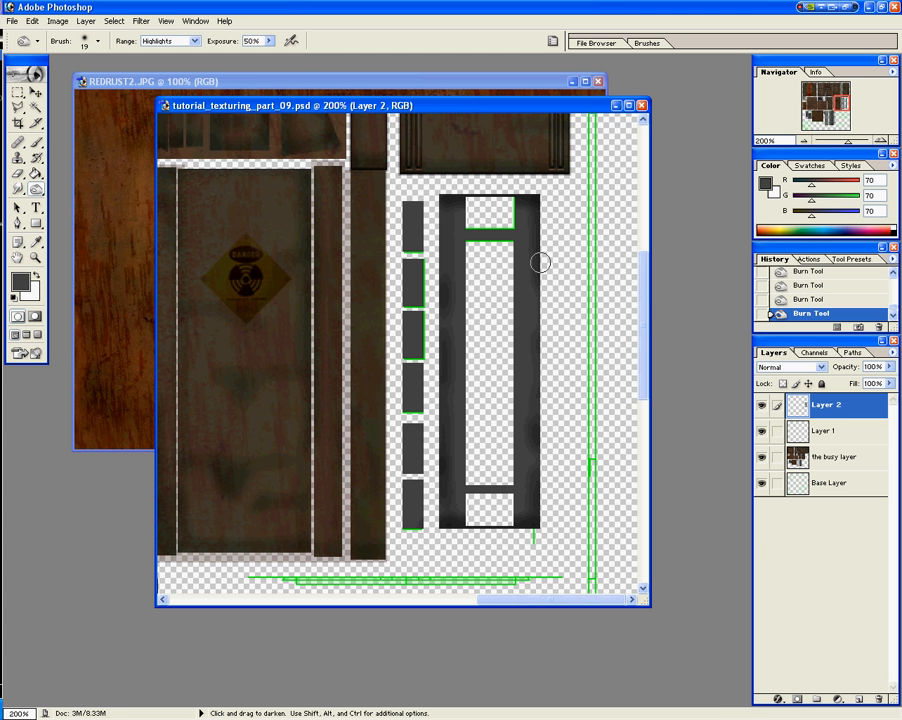
pyautogui.moveTo(512, 248)
pyautogui.mouseDown()
pyautogui.moveTo(515, 484)
pyautogui.moveTo(485, 487)
pyautogui.moveTo(461, 465)
pyautogui.moveTo(469, 235)
pyautogui.mouseUp()
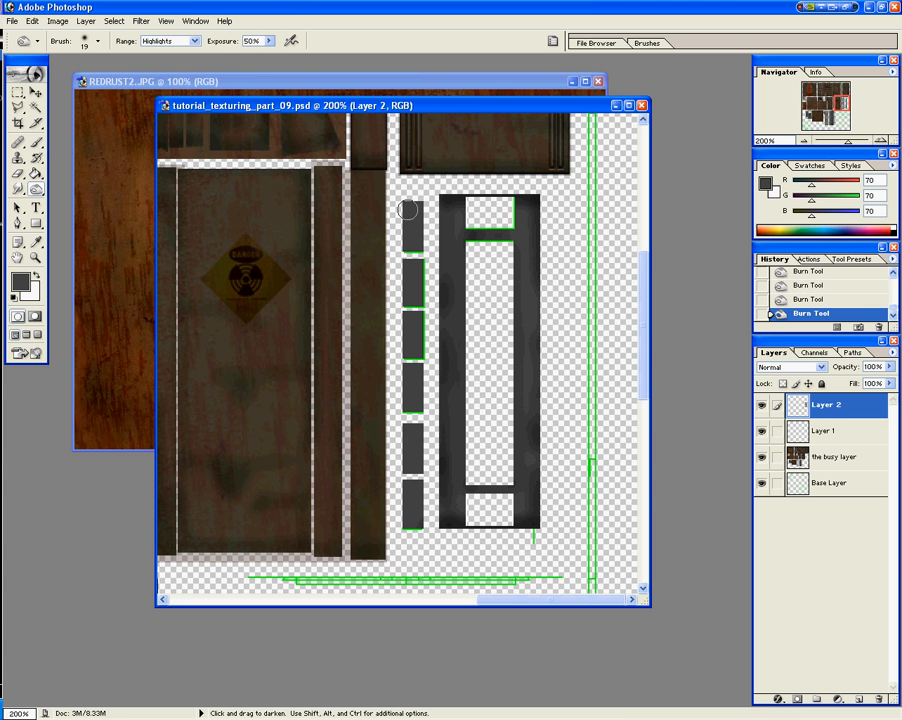
# Step: Burn the side, upper and lower edges of the six small grey rectangles to shade them
pyautogui.moveTo(404, 205); pyautogui.dragTo(412, 533)
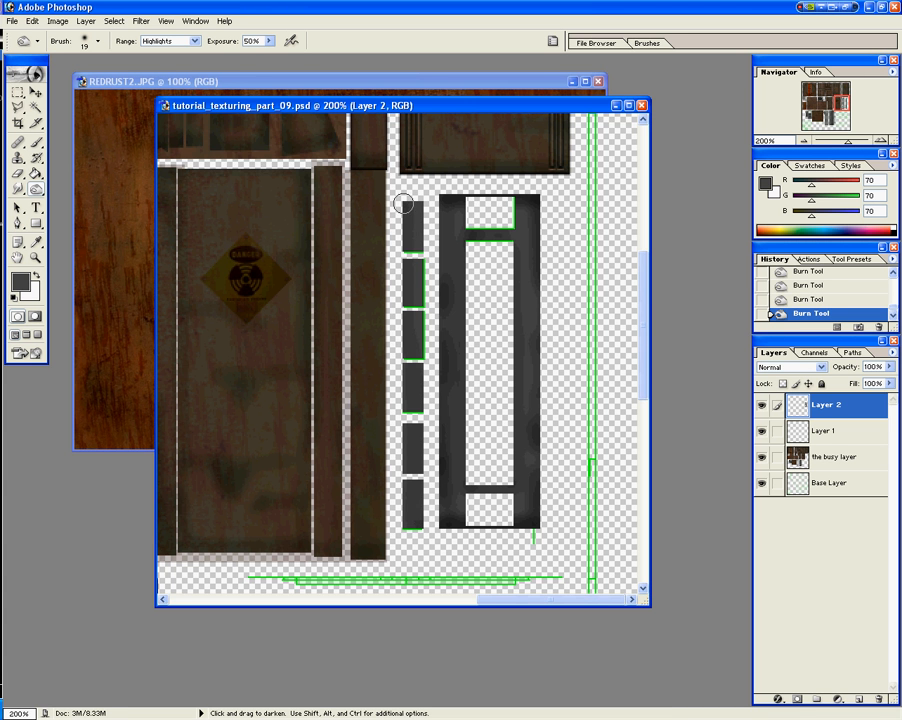
pyautogui.moveTo(403, 204); pyautogui.dragTo(402, 529)
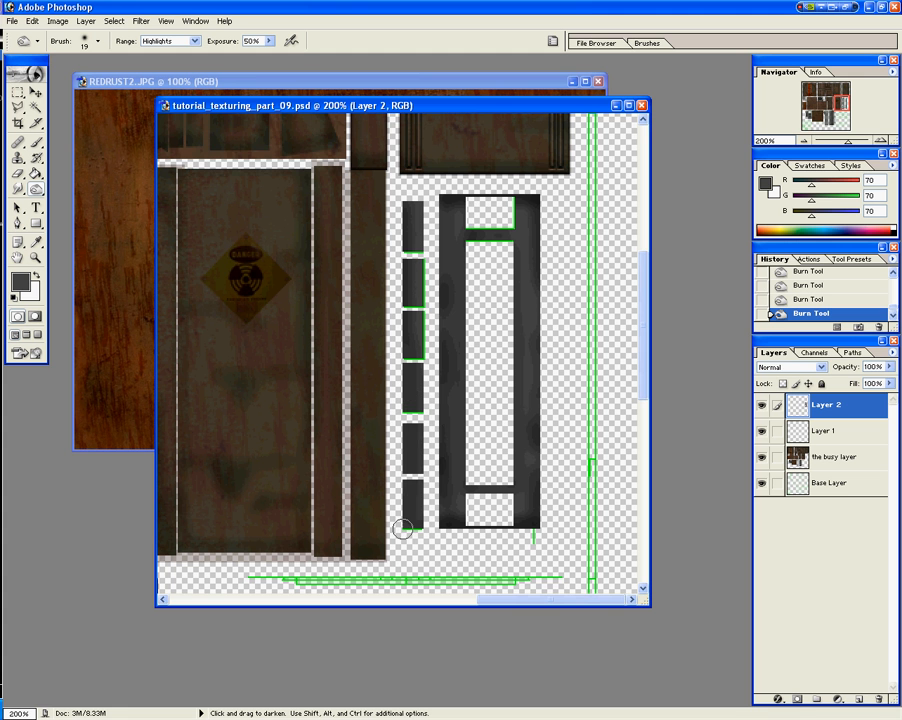
pyautogui.moveTo(412, 481)
pyautogui.mouseDown()
pyautogui.moveTo(425, 480)
pyautogui.moveTo(402, 480)
pyautogui.mouseUp()
pyautogui.moveTo(400, 529); pyautogui.dragTo(409, 529)
pyautogui.moveTo(432, 420)
pyautogui.mouseDown()
pyautogui.moveTo(403, 416)
pyautogui.moveTo(418, 420)
pyautogui.mouseUp()
pyautogui.moveTo(424, 360); pyautogui.dragTo(388, 362)
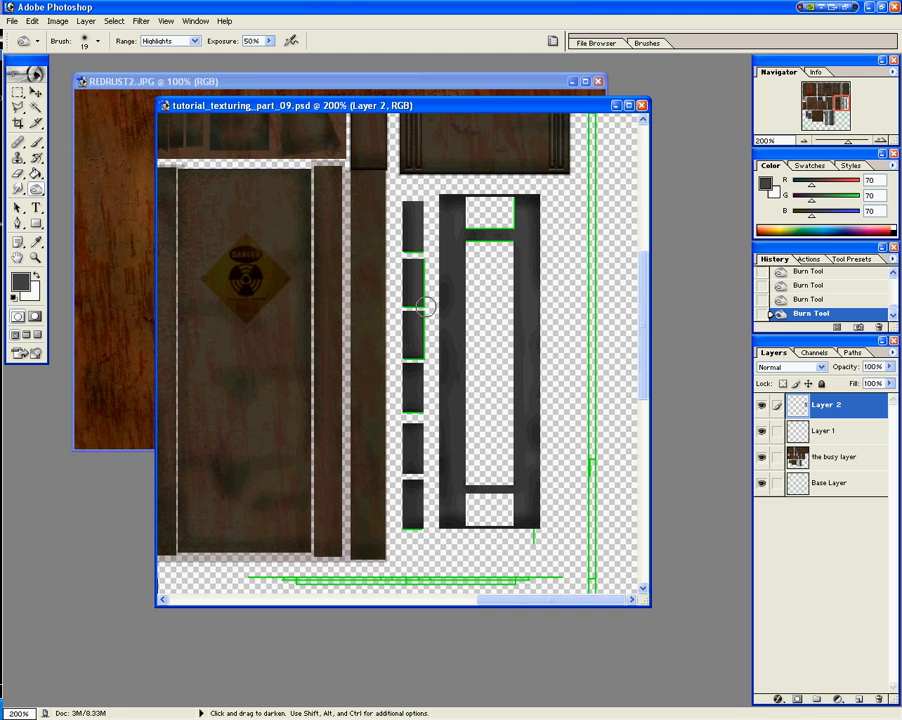
pyautogui.moveTo(426, 307)
pyautogui.mouseDown()
pyautogui.moveTo(438, 308)
pyautogui.moveTo(401, 308)
pyautogui.mouseUp()
pyautogui.moveTo(426, 258); pyautogui.dragTo(393, 256)
pyautogui.moveTo(418, 204); pyautogui.dragTo(408, 201)
pyautogui.rightClick(407, 202)
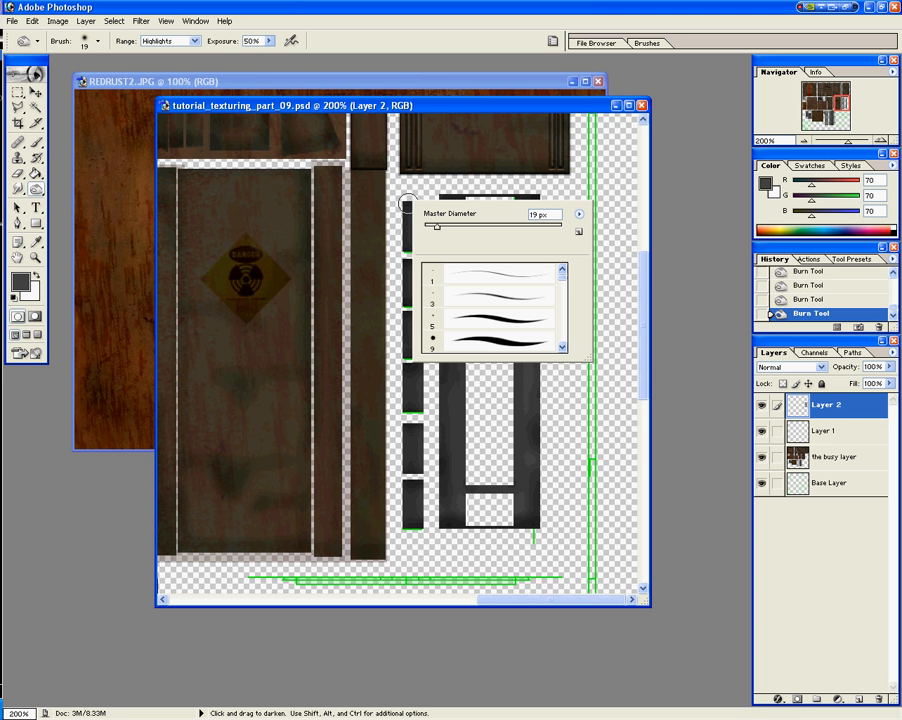
pyautogui.click(577, 431)
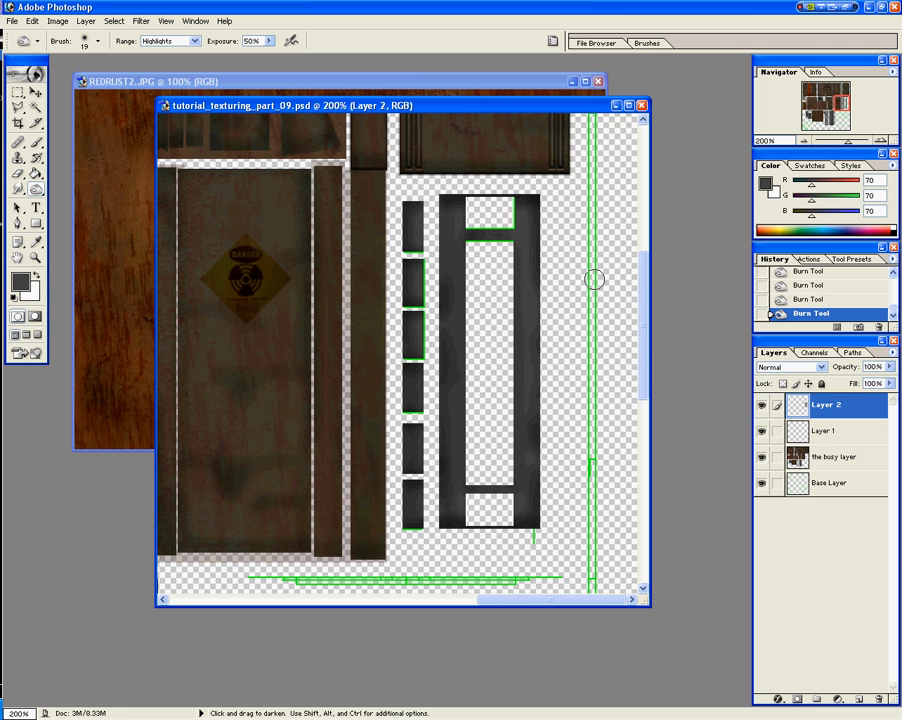
# Step: Paste the rust texture, move it over the tall frame and six small rectangles, and set its opacity to 50%
pyautogui.hotkey('ctrl', 'v')
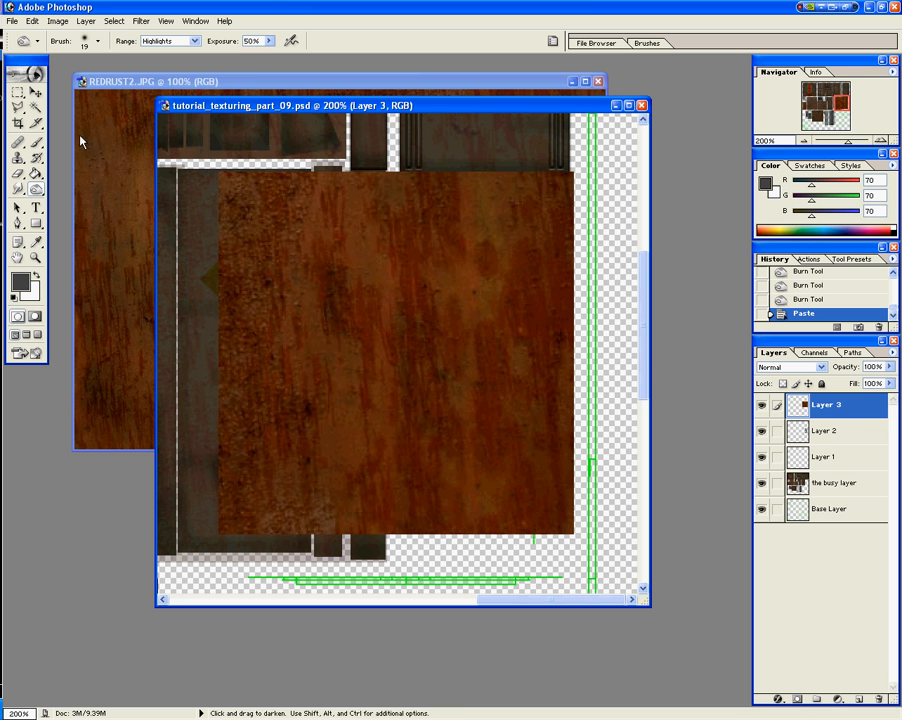
pyautogui.click(35, 91)
pyautogui.moveTo(342, 347); pyautogui.dragTo(524, 363)
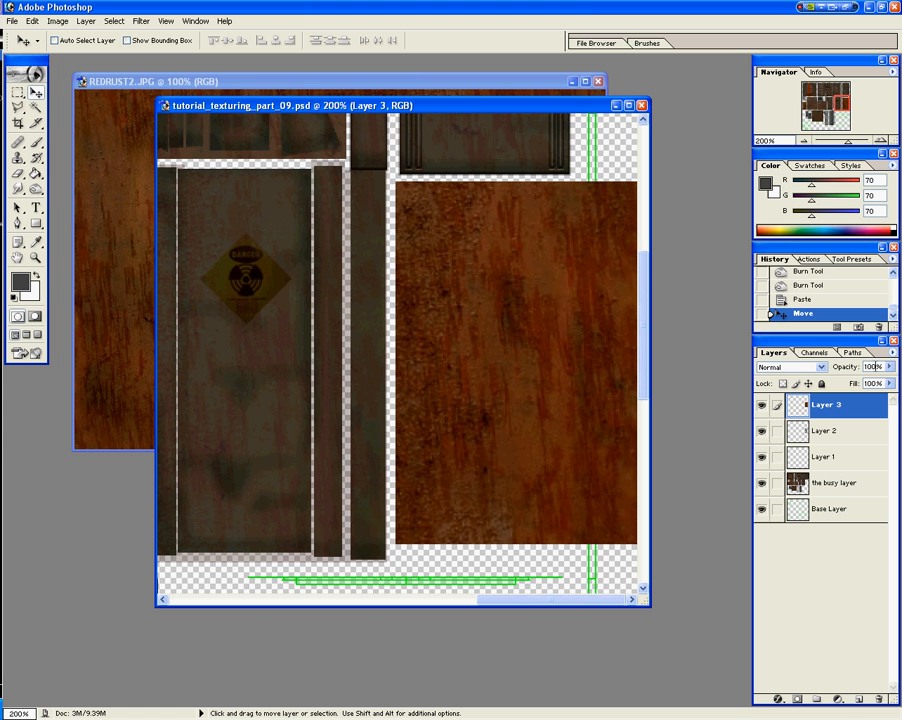
pyautogui.write('50')
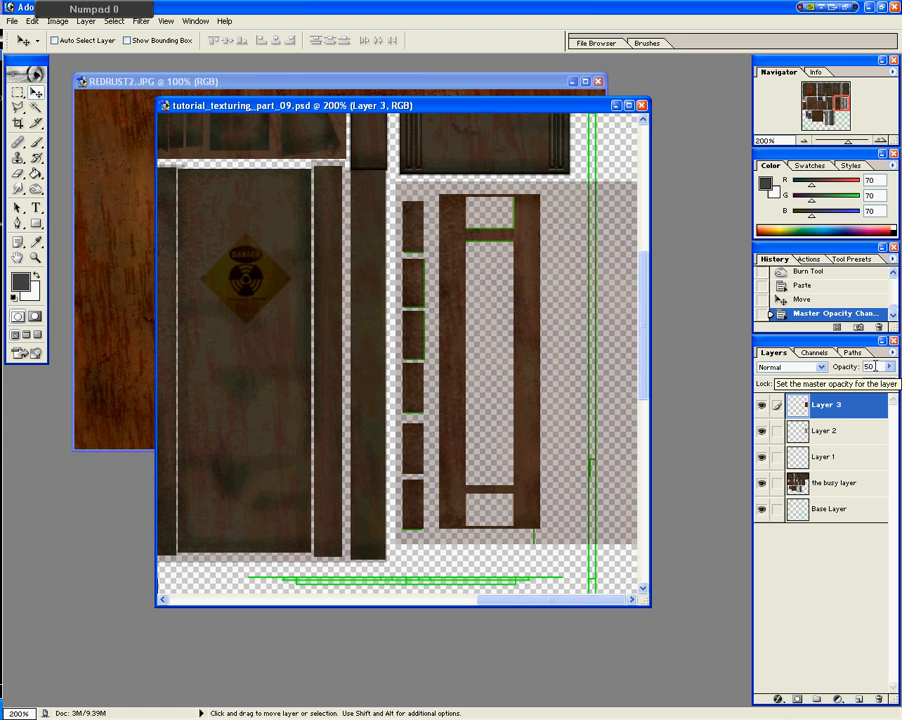
# Step: Clear the pasted rust everywhere outside a rectangular area enclosing the tall frame and the six small rectangles
pyautogui.click(18, 93)
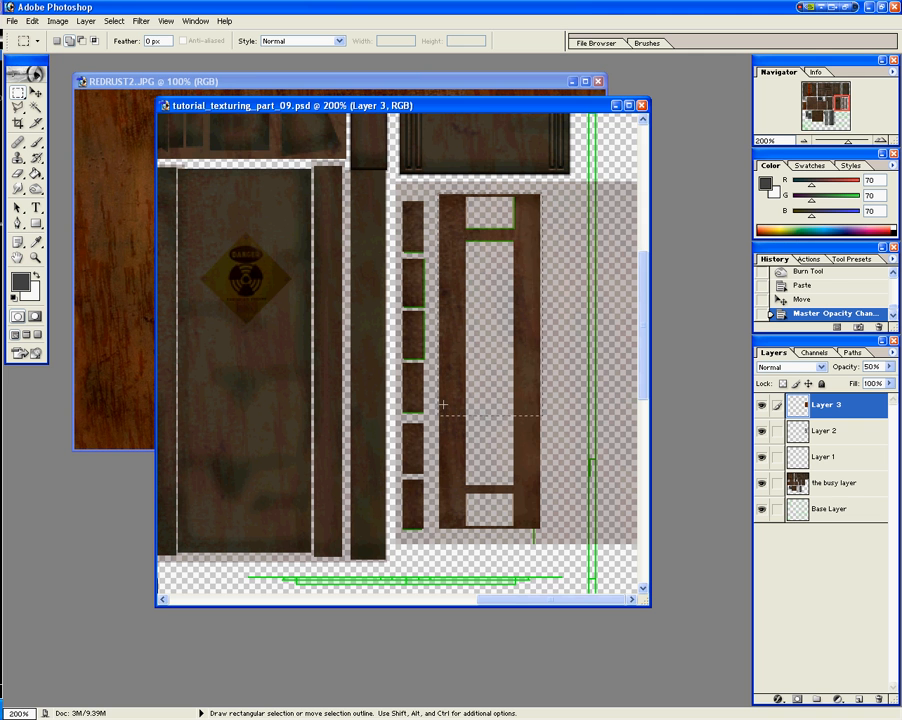
pyautogui.moveTo(408, 501); pyautogui.dragTo(401, 531)
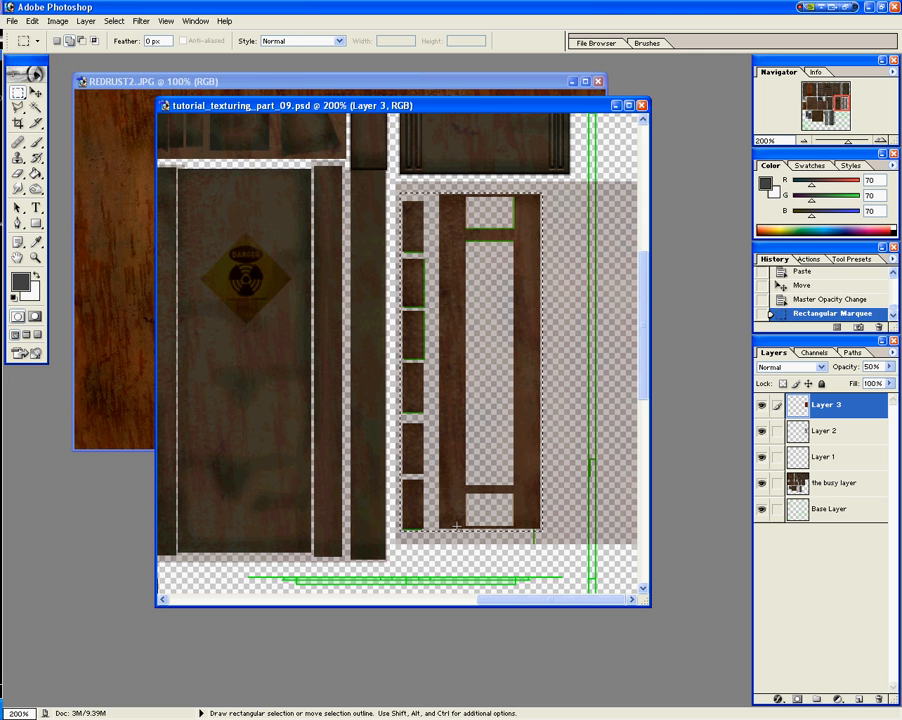
pyautogui.hotkey('ctrl', 'shift', 'i')
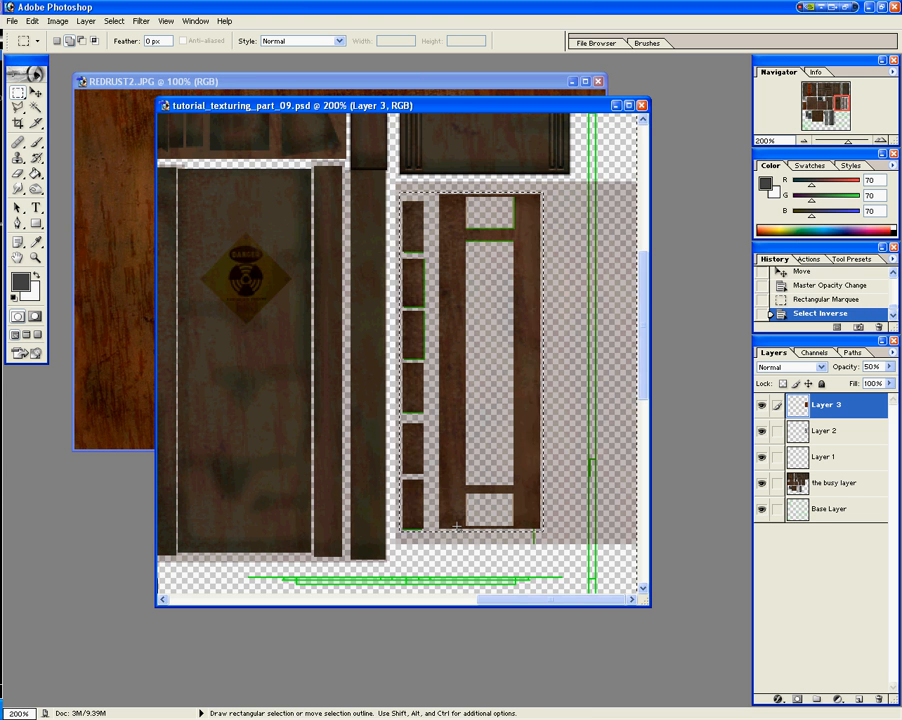
pyautogui.press('Delete')
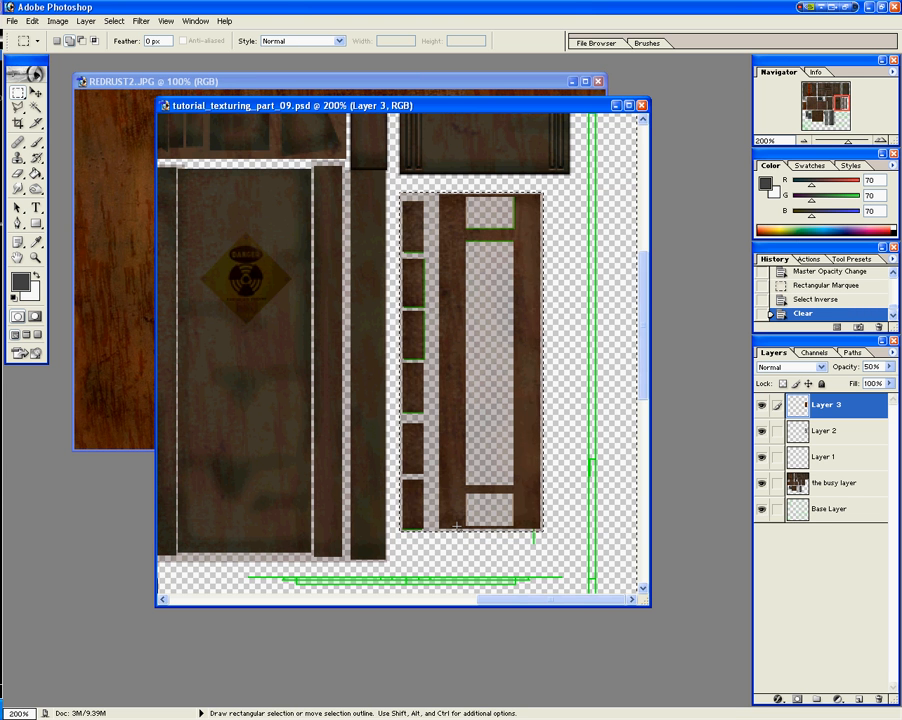
# Step: Set the rust layer's blending mode to Darken and merge it down through Layer 2 into Layer 1
pyautogui.click(788, 367)
pyautogui.click(770, 403)
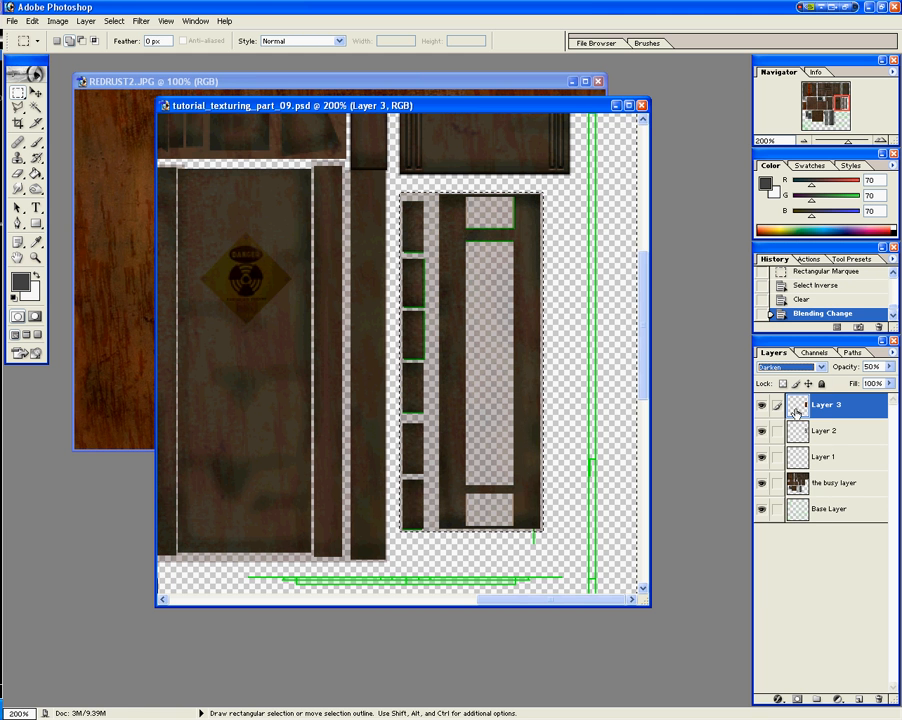
pyautogui.hotkey('ctrl', 'e')
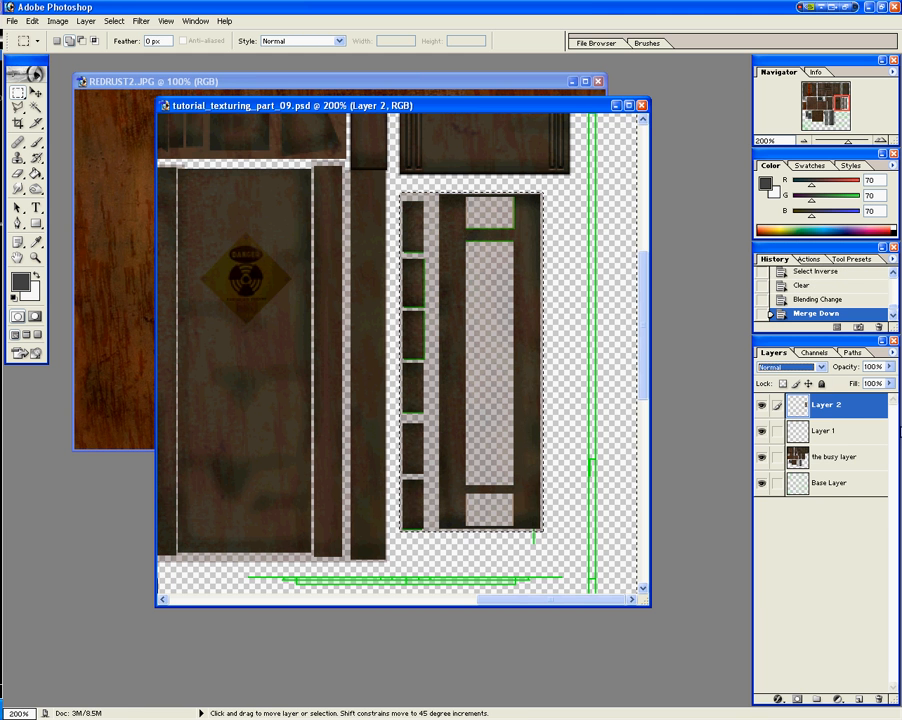
pyautogui.hotkey('ctrl', 'e')
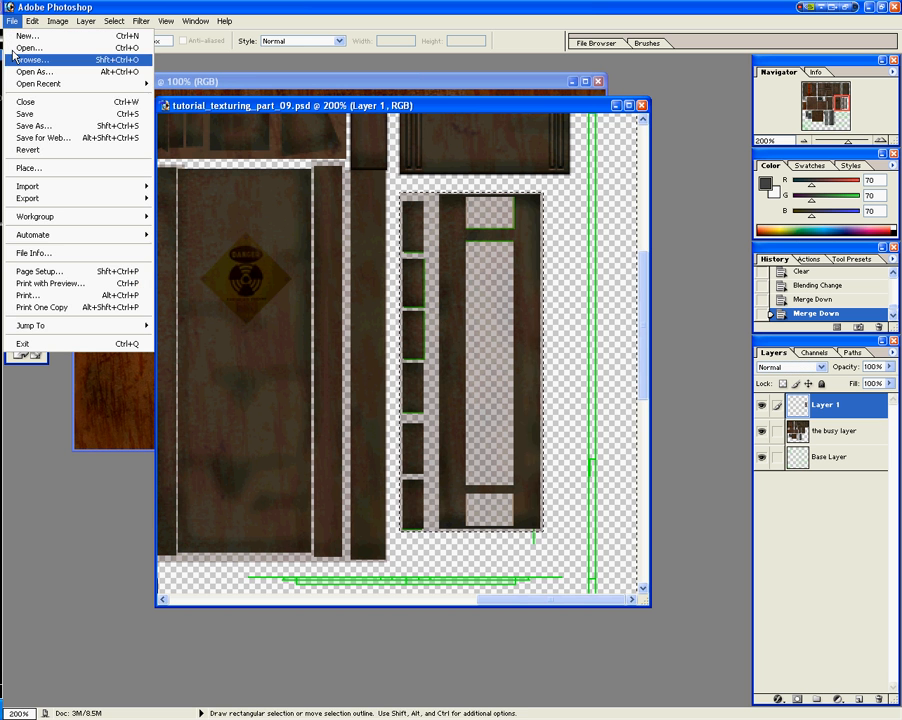
# Step: Save the sheet and, in 3ds Max, load tutorial_texturing_part_09.psd with collapsed layers as the material's diffuse bitmap
pyautogui.click(24, 113)
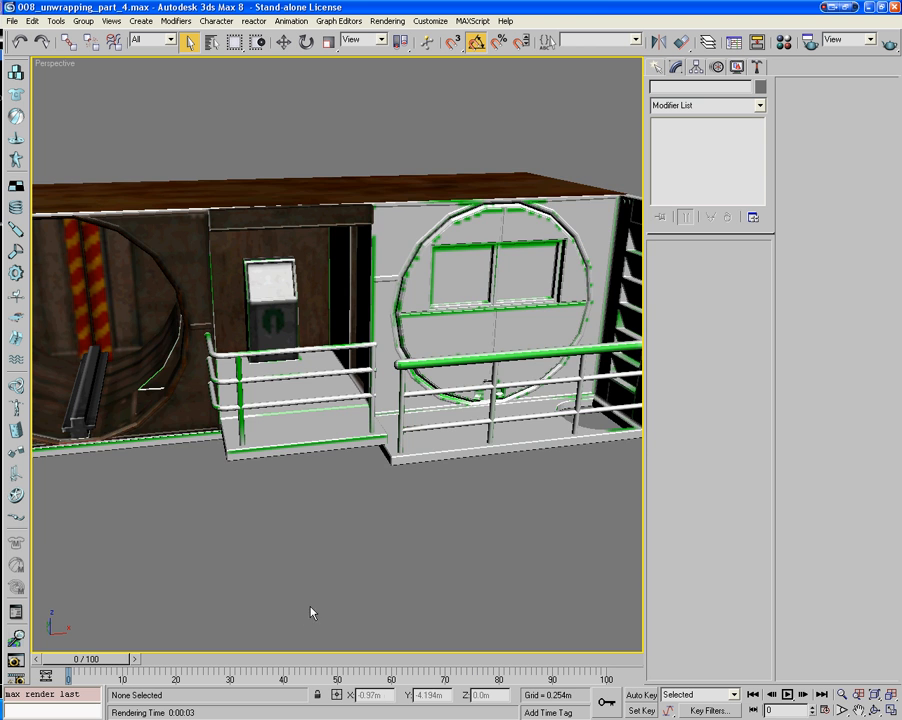
pyautogui.keyDown('alt'); pyautogui.moveTo(310, 610); pyautogui.dragTo(480, 425, button='middle'); pyautogui.keyUp('alt')
pyautogui.scroll(-3, 500, 435)
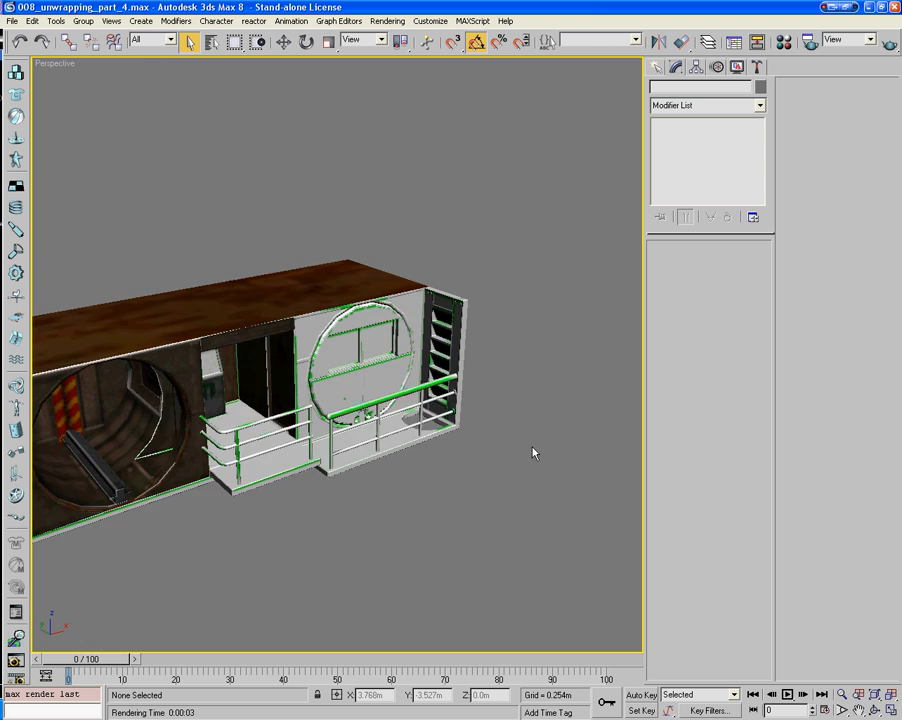
pyautogui.moveTo(532, 448)
pyautogui.keyDown('alt'); pyautogui.mouseDown(button='middle')
pyautogui.moveTo(503, 450)
pyautogui.moveTo(514, 449)
pyautogui.mouseUp(button='middle'); pyautogui.keyUp('alt')
pyautogui.moveTo(443, 448); pyautogui.dragTo(502, 447, button='middle')
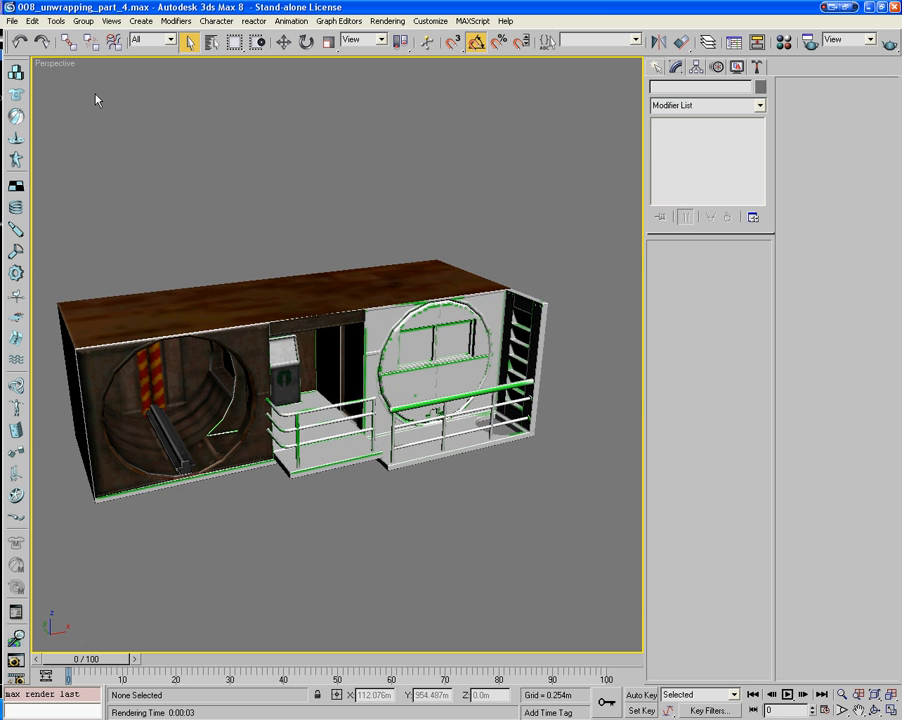
pyautogui.click(426, 296)
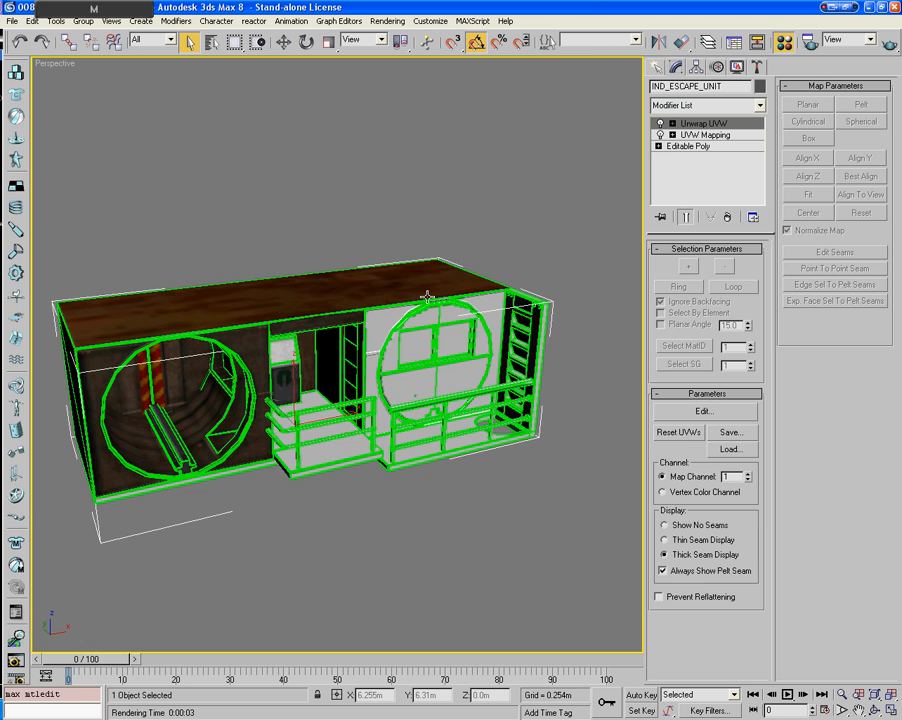
pyautogui.press('m')
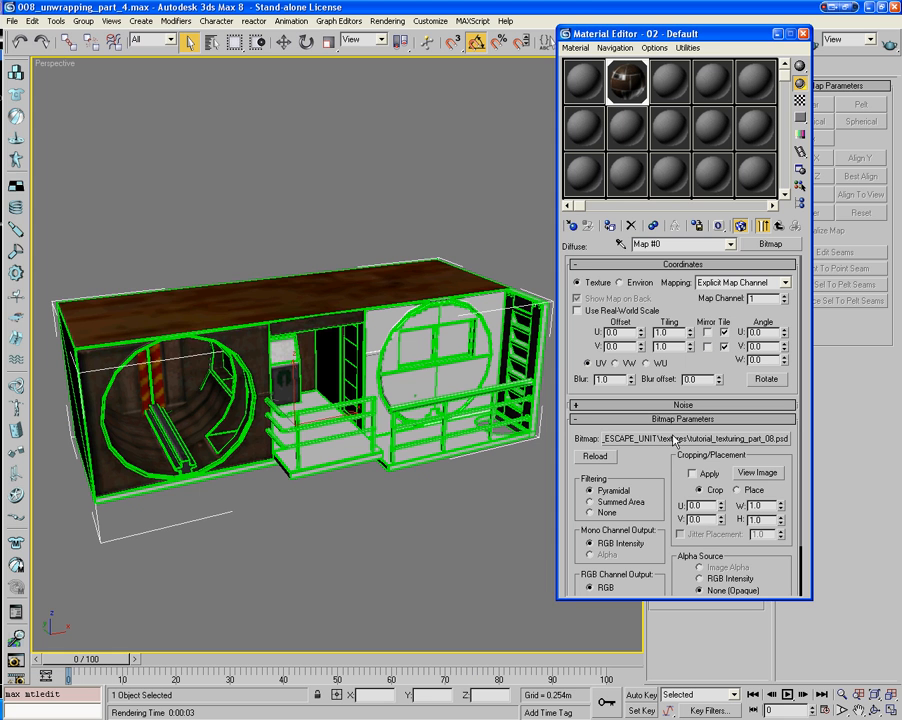
pyautogui.click(676, 440)
pyautogui.click(200, 136)
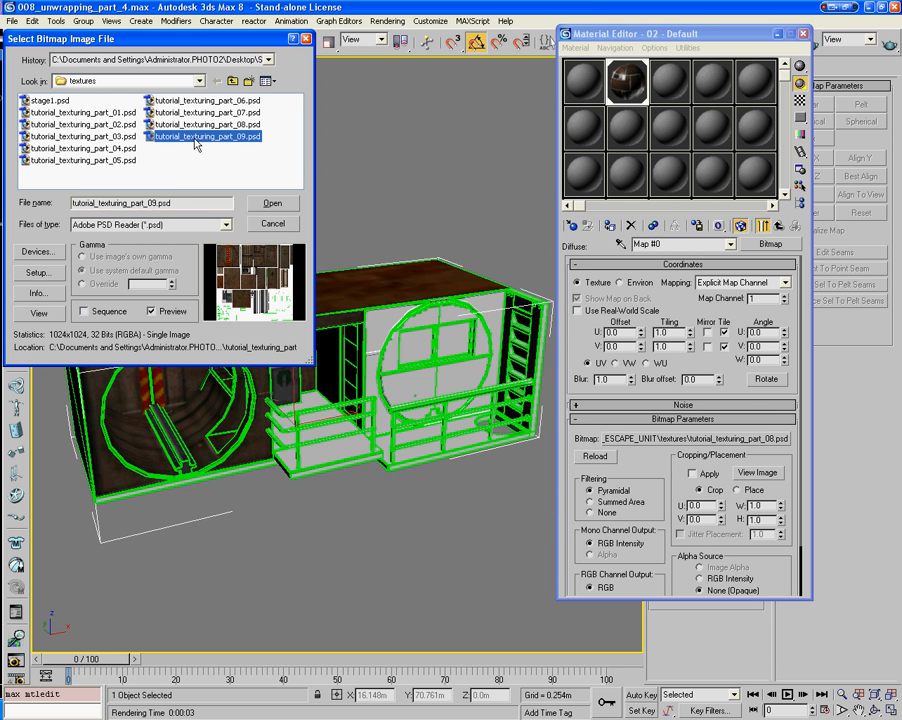
pyautogui.click(272, 204)
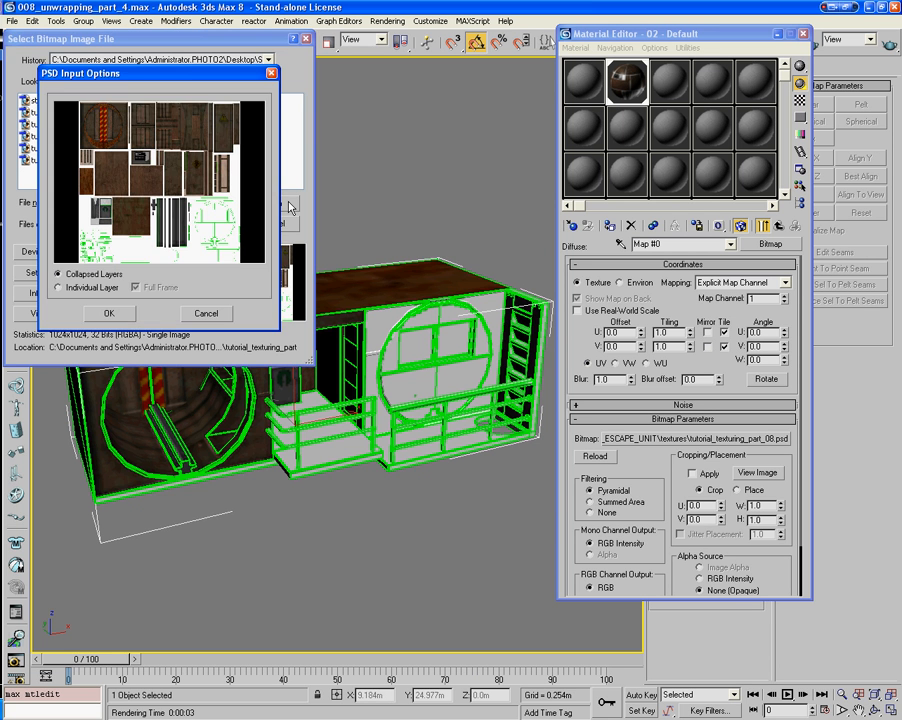
pyautogui.click(115, 318)
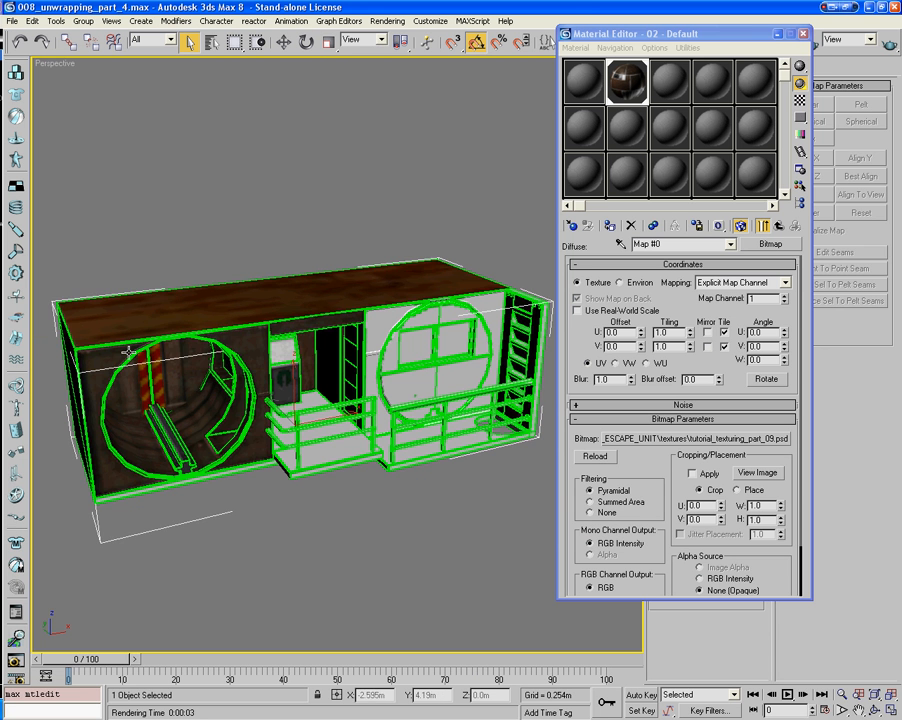
# Step: Deselect the escape unit and examine the new texture on the ladder frame and rungs up close
pyautogui.click(284, 534)
pyautogui.moveTo(345, 517); pyautogui.dragTo(372, 346, button='middle')
pyautogui.scroll(3, 342, 493)
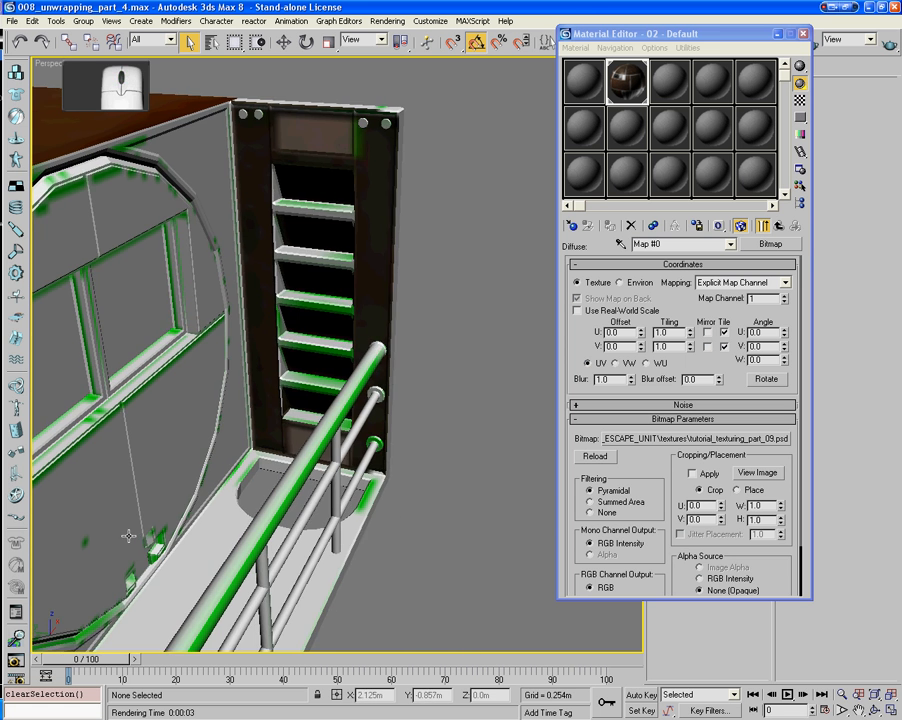
# Step: Switch back to Photoshop, drop the old selection, and select the tall frame's upper and lower openings
pyautogui.hotkey('alt', 'Tab')
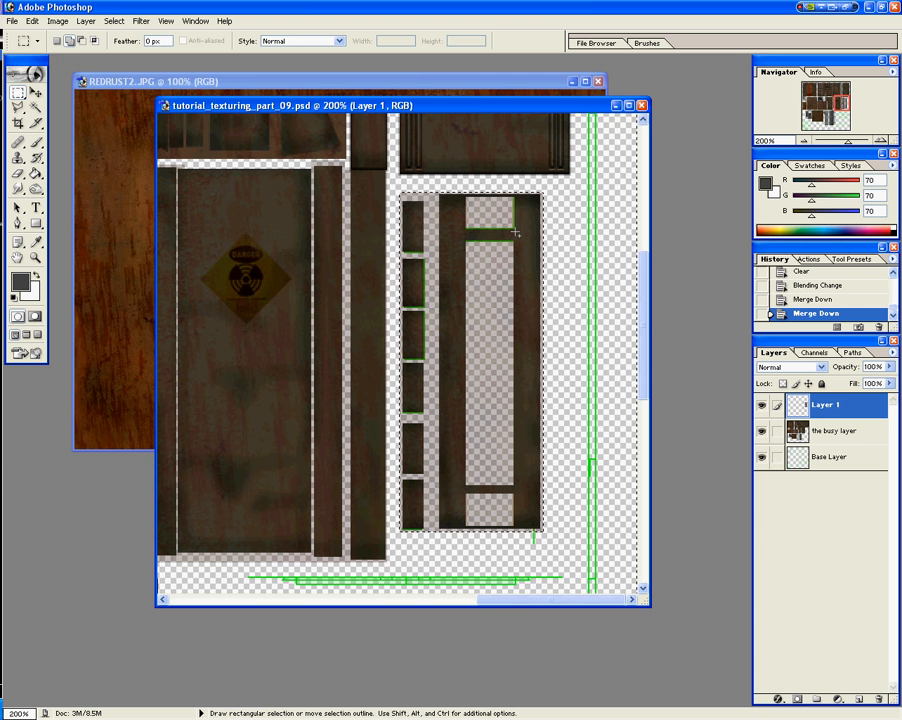
pyautogui.hotkey('ctrl', 'd')
pyautogui.moveTo(515, 231); pyautogui.dragTo(464, 196)
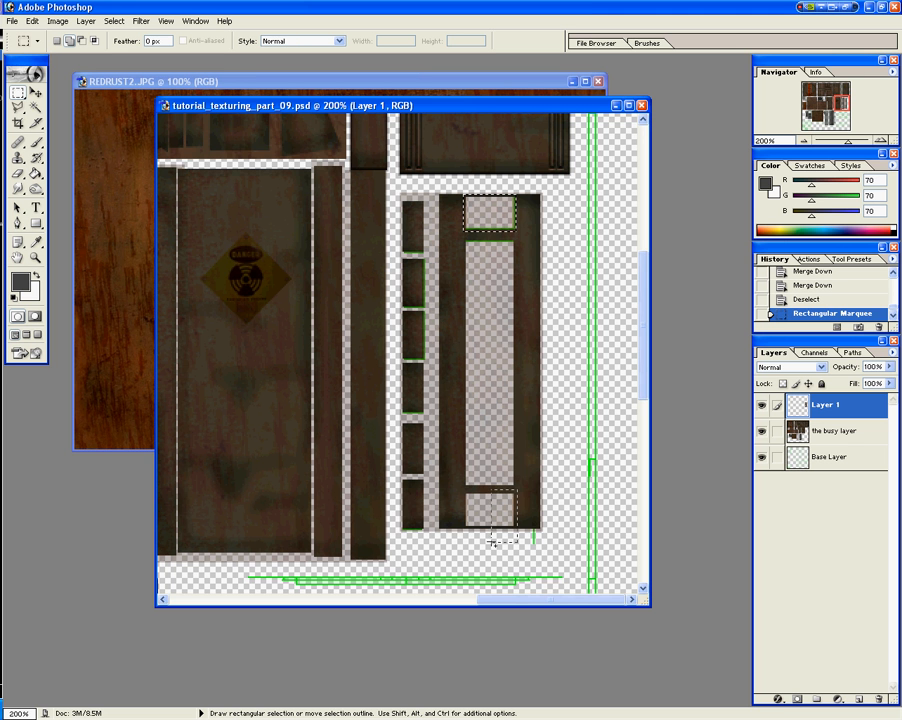
pyautogui.moveTo(463, 527); pyautogui.dragTo(463, 527)
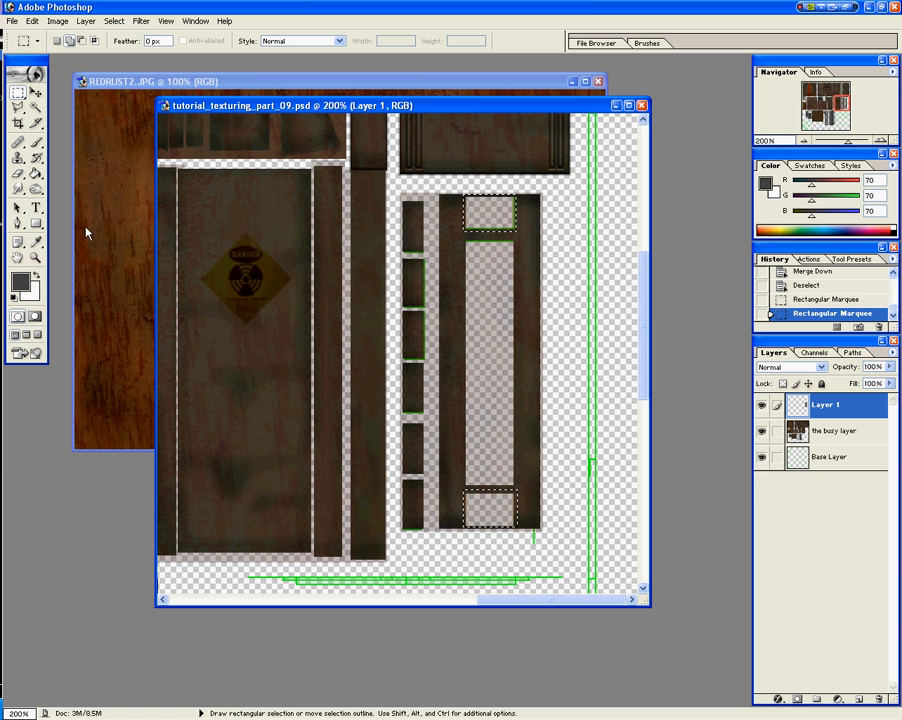
# Step: Add two new layers and paint both selected openings solid dark grey (RGB 70, 70, 70) on the uppermost one
pyautogui.hotkey('ctrl', 'shift', 'n')
pyautogui.press('Return')
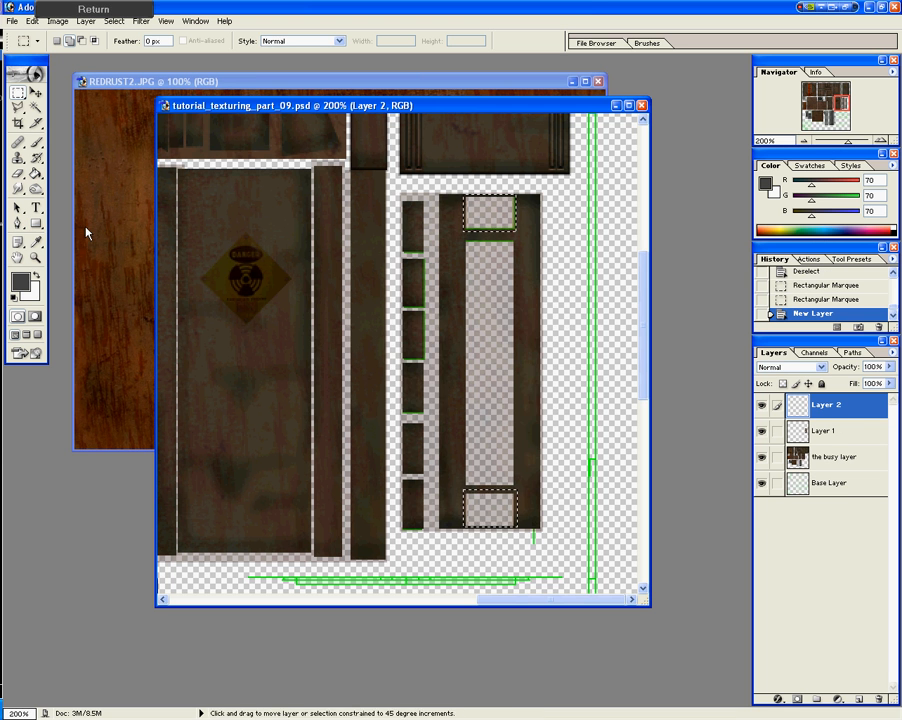
pyautogui.press('Return')
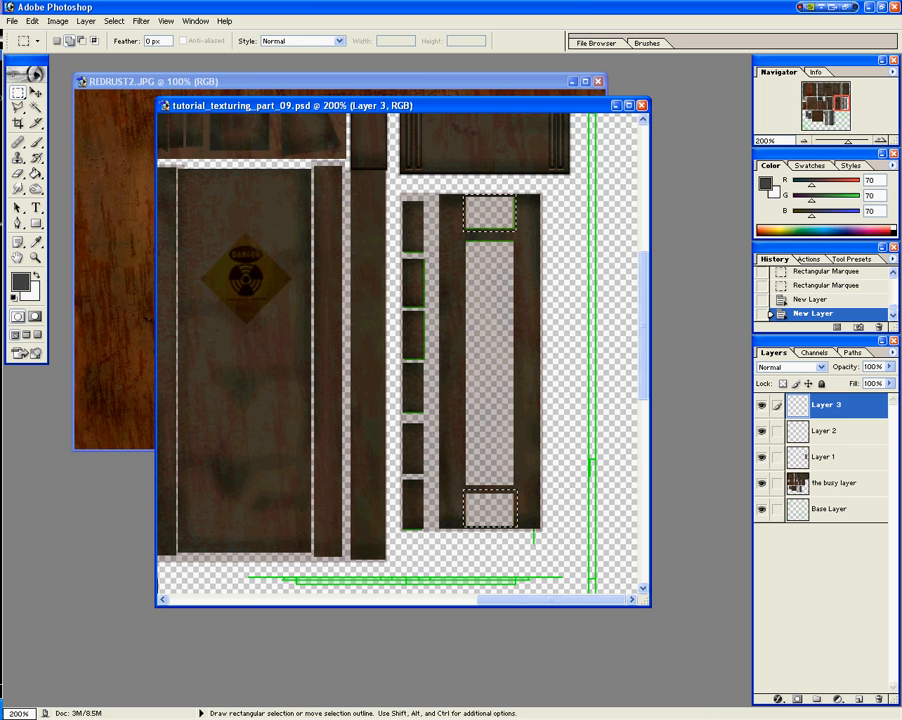
pyautogui.click(37, 144)
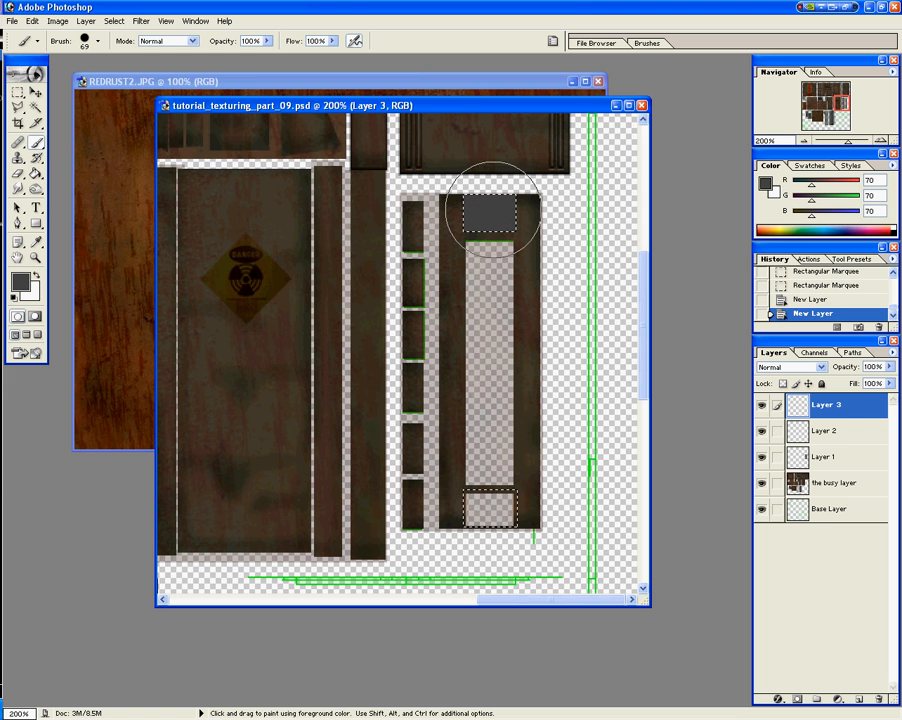
pyautogui.moveTo(493, 210); pyautogui.dragTo(493, 212)
pyautogui.moveTo(488, 510); pyautogui.dragTo(496, 508)
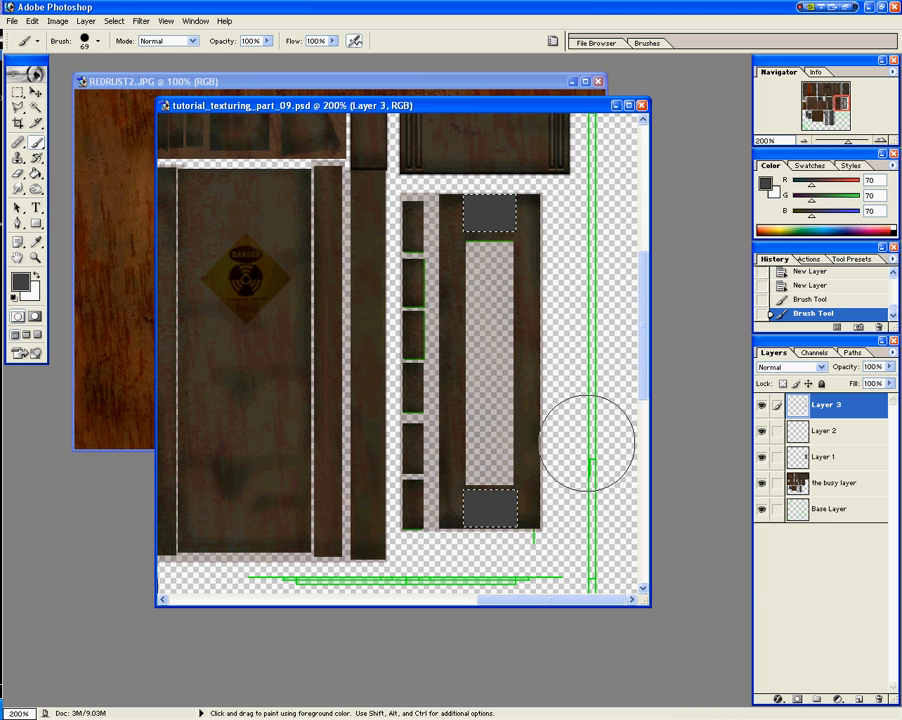
pyautogui.rightClick(818, 418)
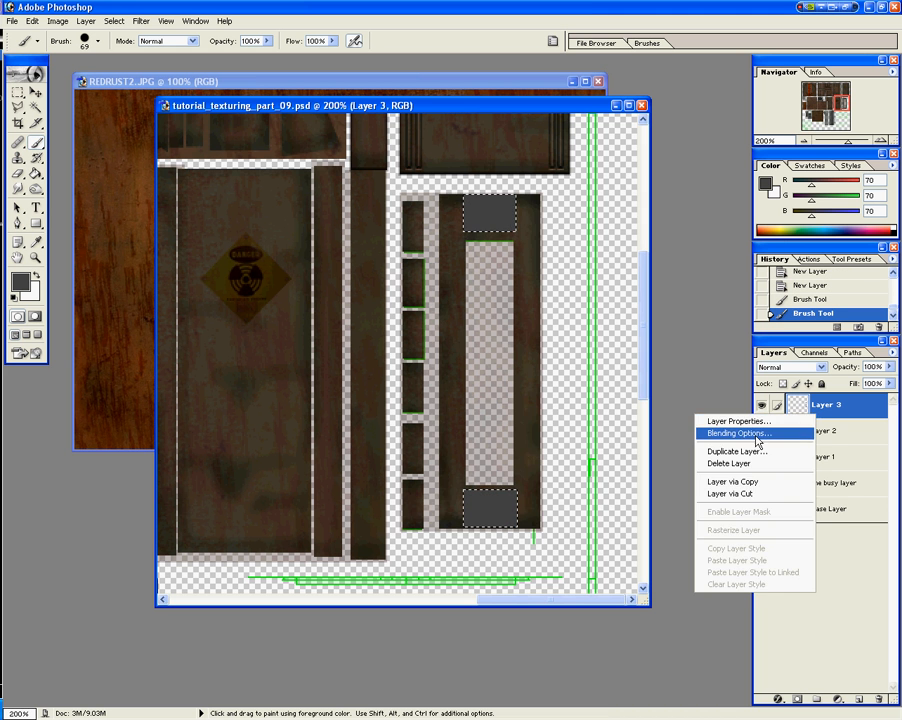
pyautogui.click(735, 451)
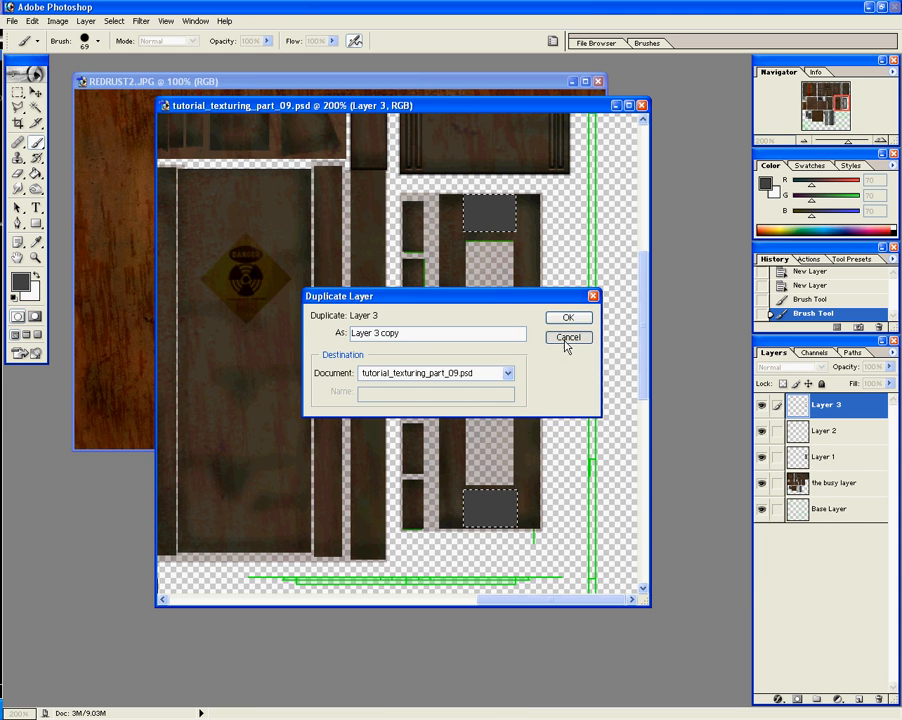
pyautogui.click(568, 337)
# Step: Apply a Bevel and Emboss style to the grey panels' Layer 3 with 400% depth and 1 px size
pyautogui.rightClick(816, 405)
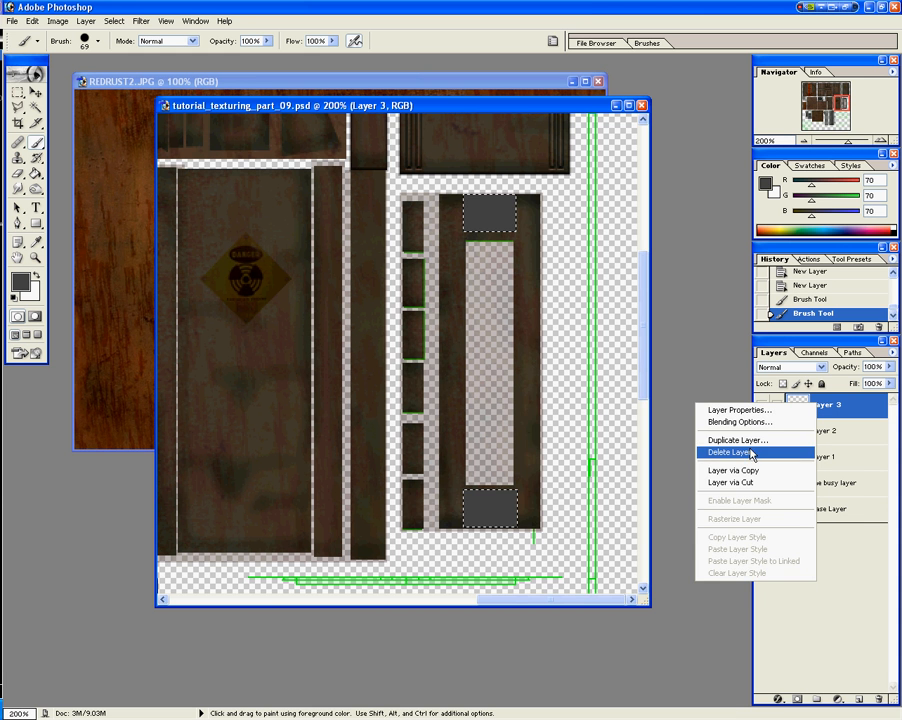
pyautogui.click(393, 352)
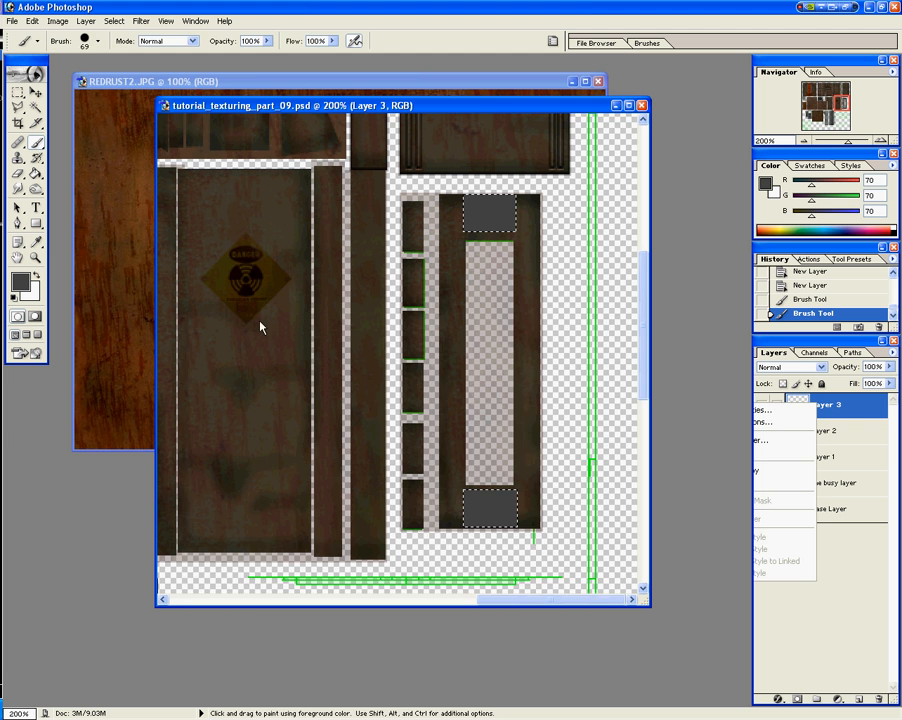
pyautogui.click(232, 416)
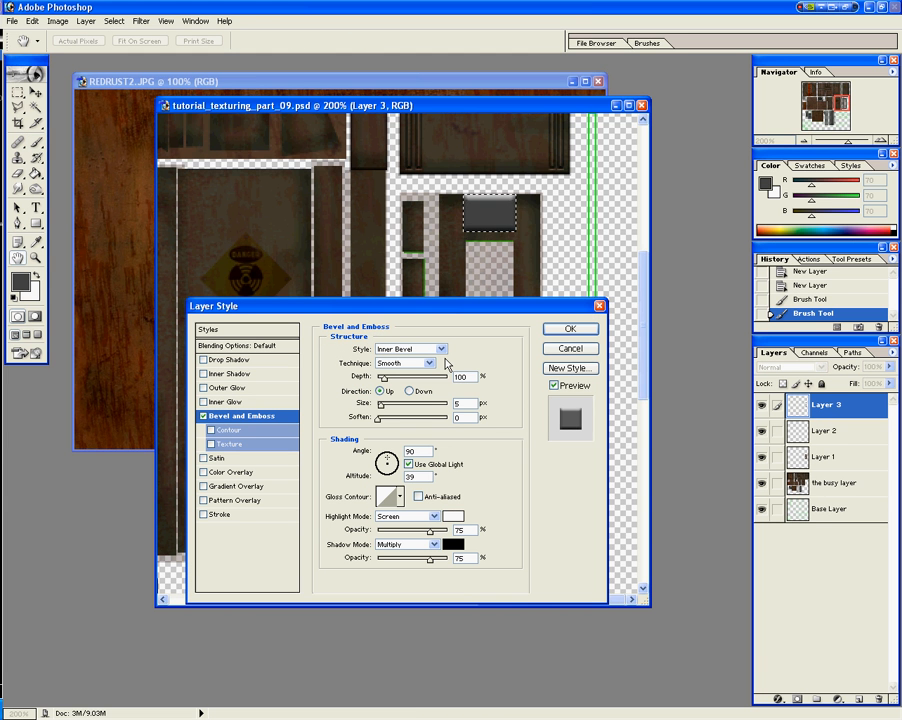
pyautogui.write('400')
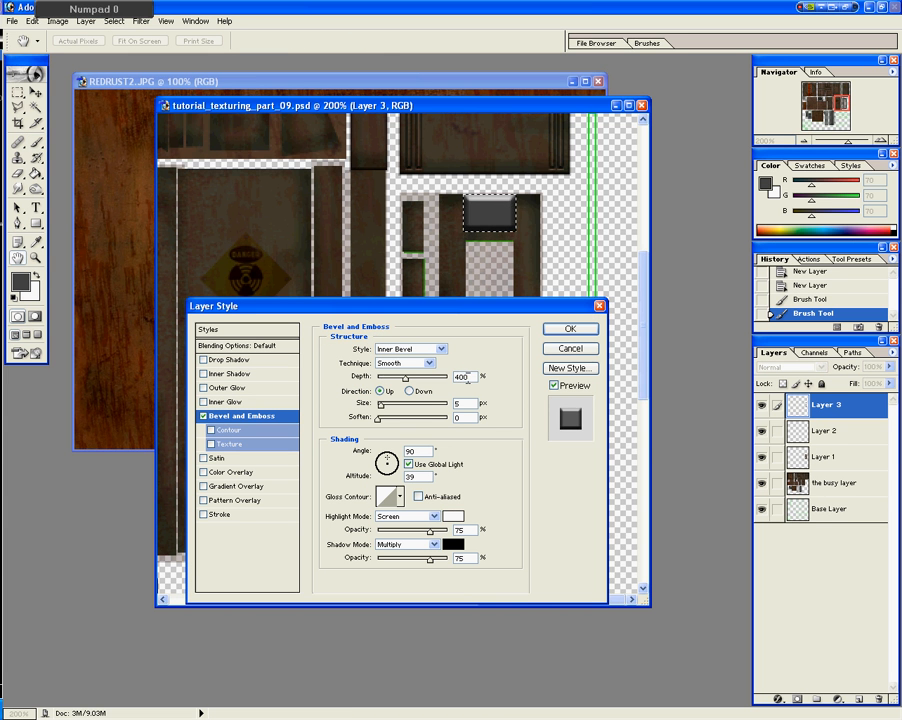
pyautogui.press('Tab')
pyautogui.write('1')
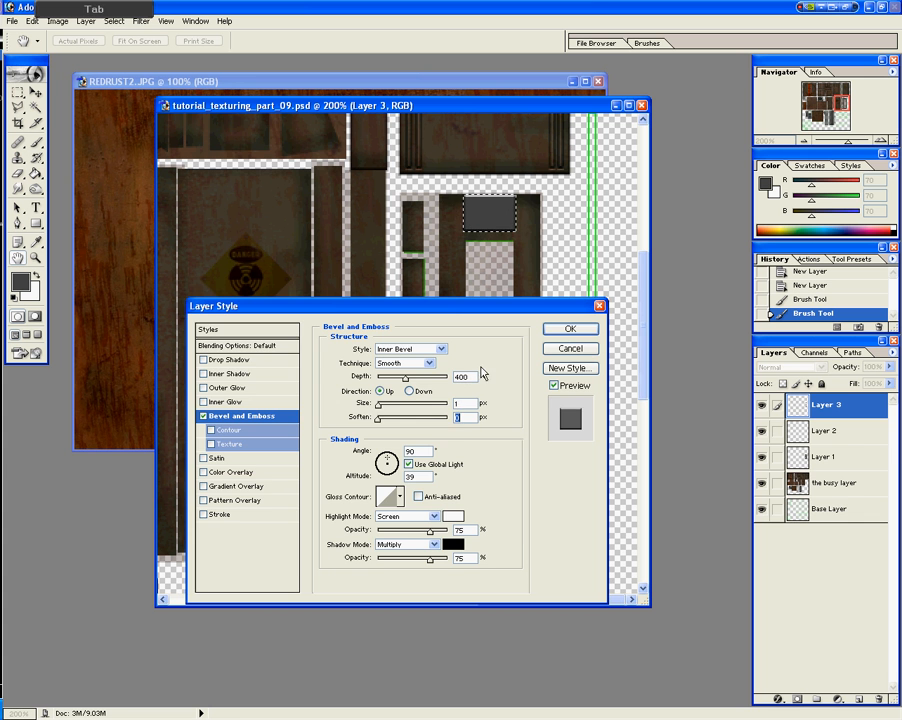
pyautogui.click(568, 329)
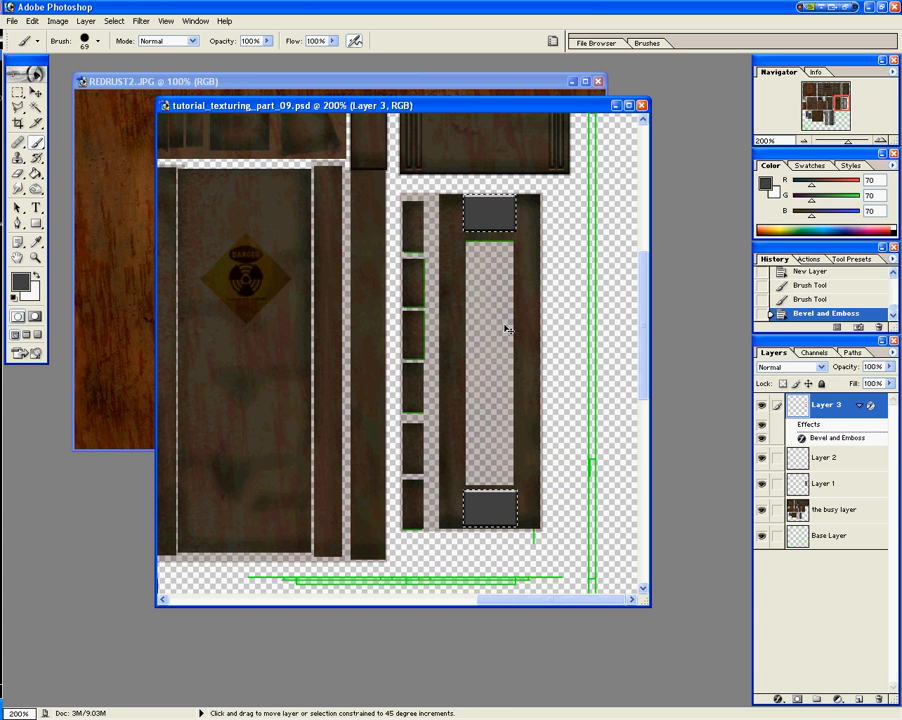
# Step: Add two new empty layers, Layer 4 and Layer 5, above the bevelled grey panels' layer
pyautogui.hotkey('ctrl', 'shift', 'n')
pyautogui.press('Return')
pyautogui.hotkey('ctrl', 'shift', 'n')
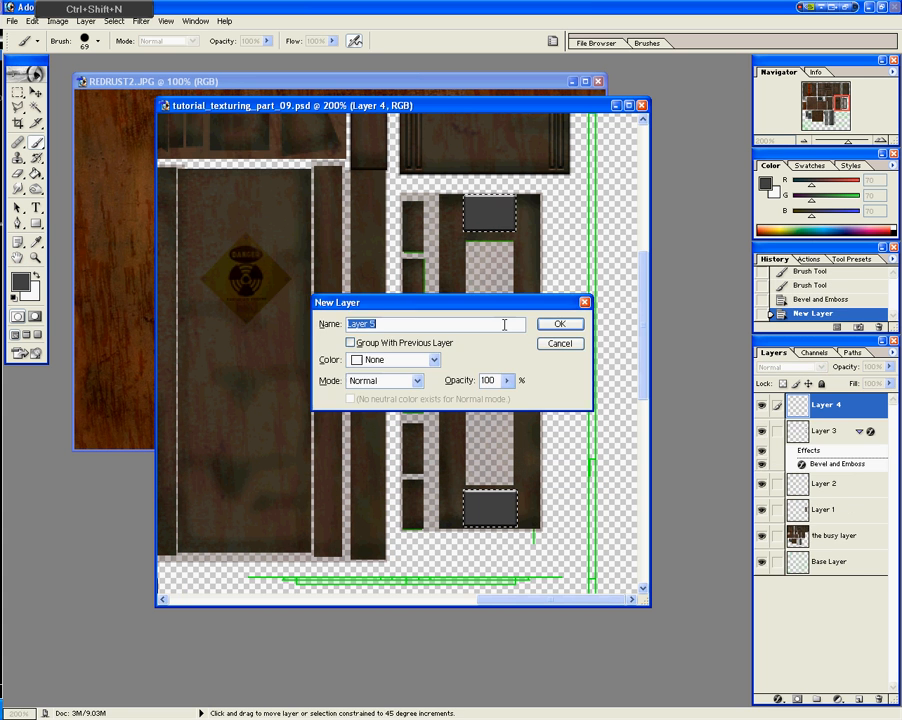
pyautogui.press('Return')
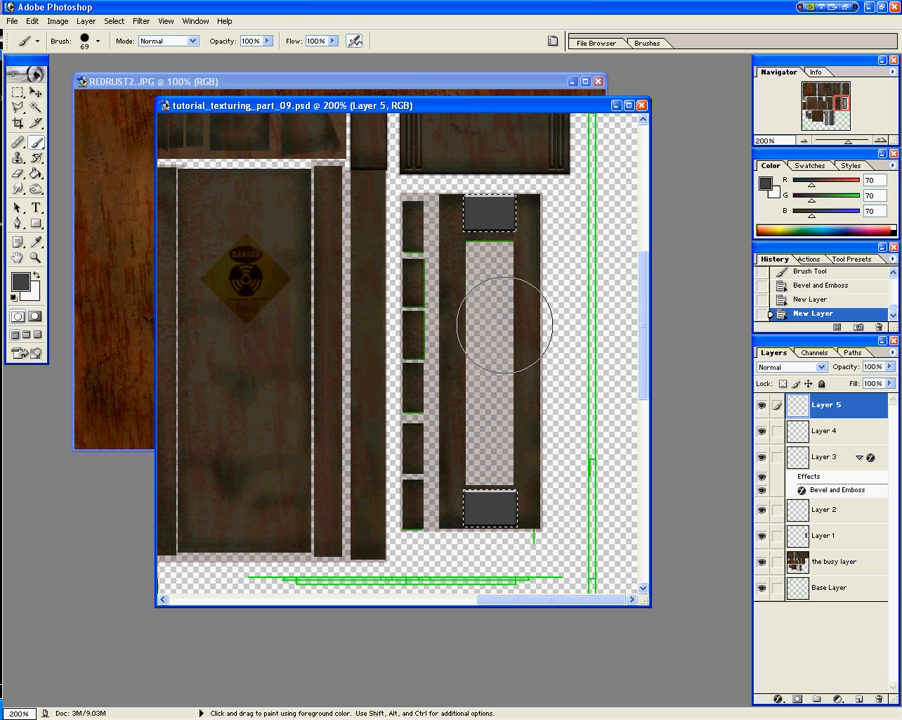
# Step: Drop the panel selection and make a small circular selection in the upper grey panel's upper-right corner
pyautogui.hotkey('ctrl', '+')
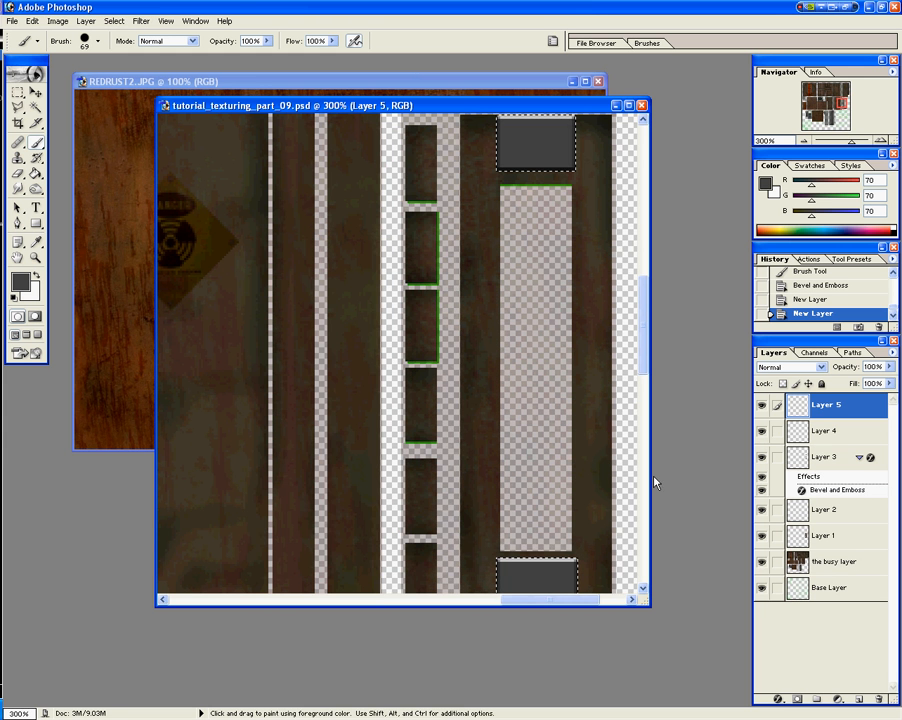
pyautogui.moveTo(641, 341); pyautogui.dragTo(643, 321)
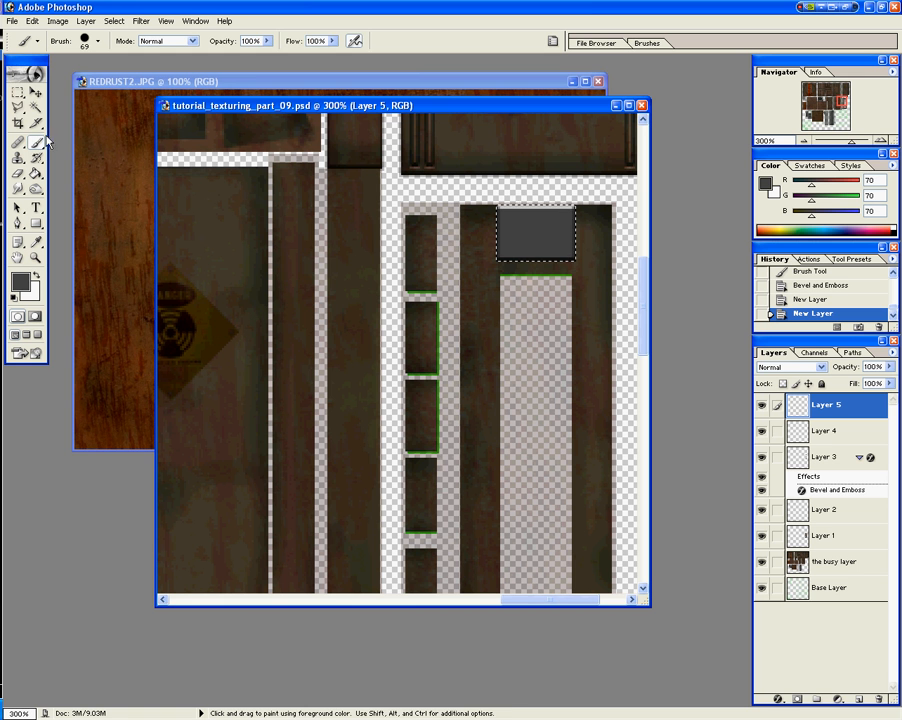
pyautogui.click(20, 93)
pyautogui.moveTo(20, 93); pyautogui.dragTo(90, 106)
pyautogui.hotkey('ctrl', 'd')
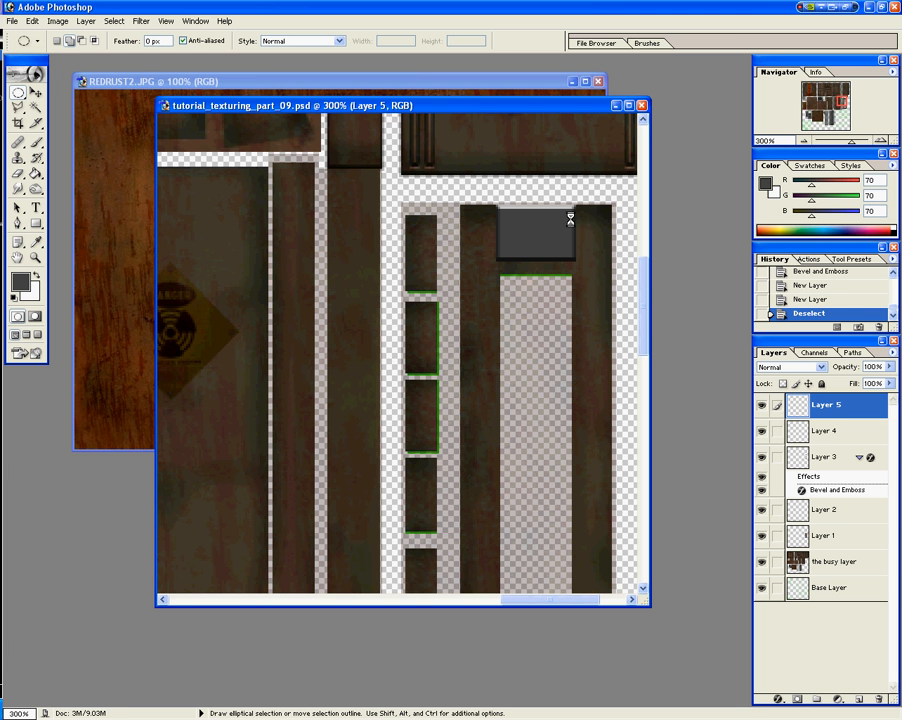
pyautogui.moveTo(571, 218); pyautogui.dragTo(562, 210)
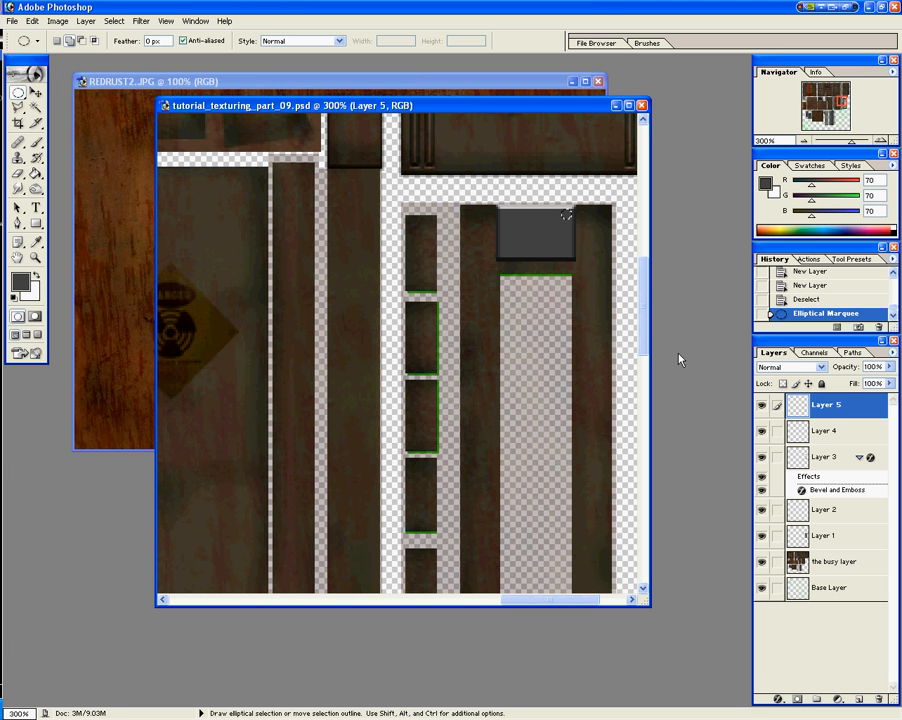
# Step: Set the foreground colour to mid grey (RGB 120, 120, 120) and paint the circular selection on Layer 5 as a bolt head
pyautogui.click(28, 286)
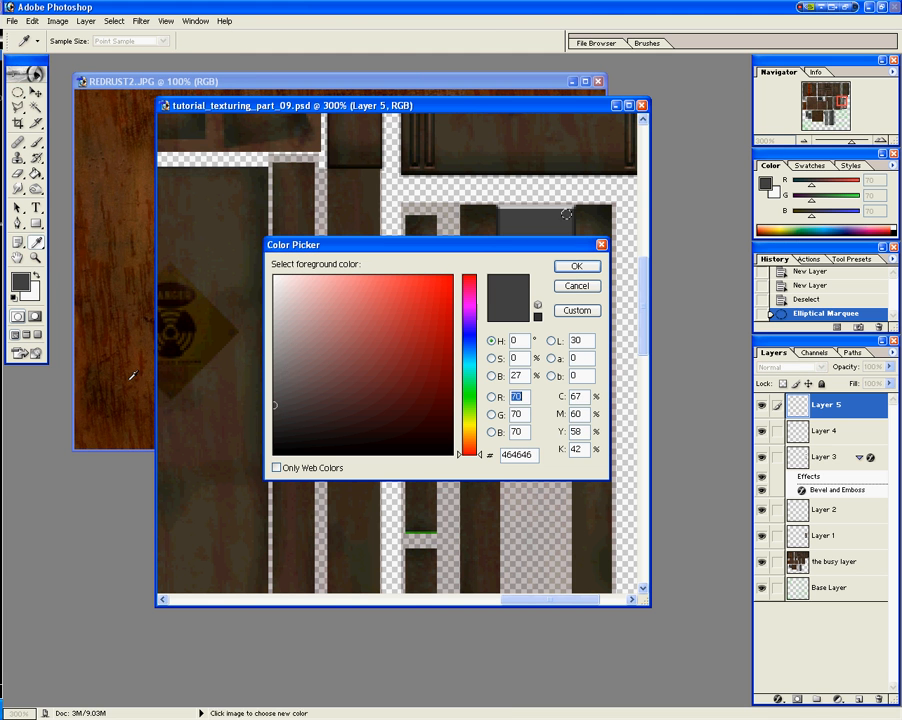
pyautogui.click(272, 384)
pyautogui.moveTo(272, 384); pyautogui.dragTo(270, 370)
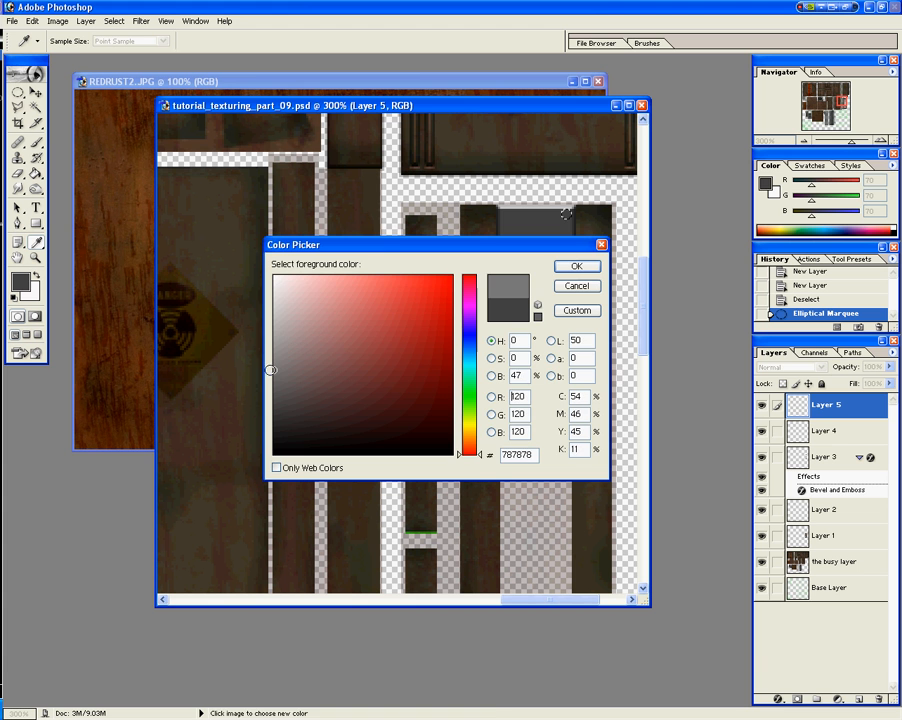
pyautogui.click(584, 265)
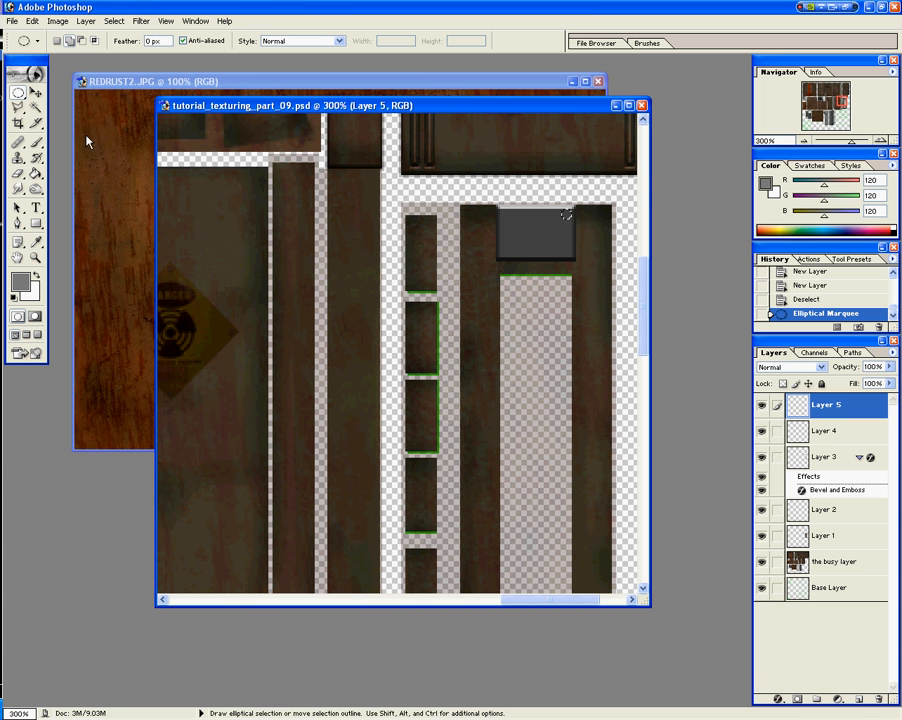
pyautogui.click(36, 146)
pyautogui.click(560, 195)
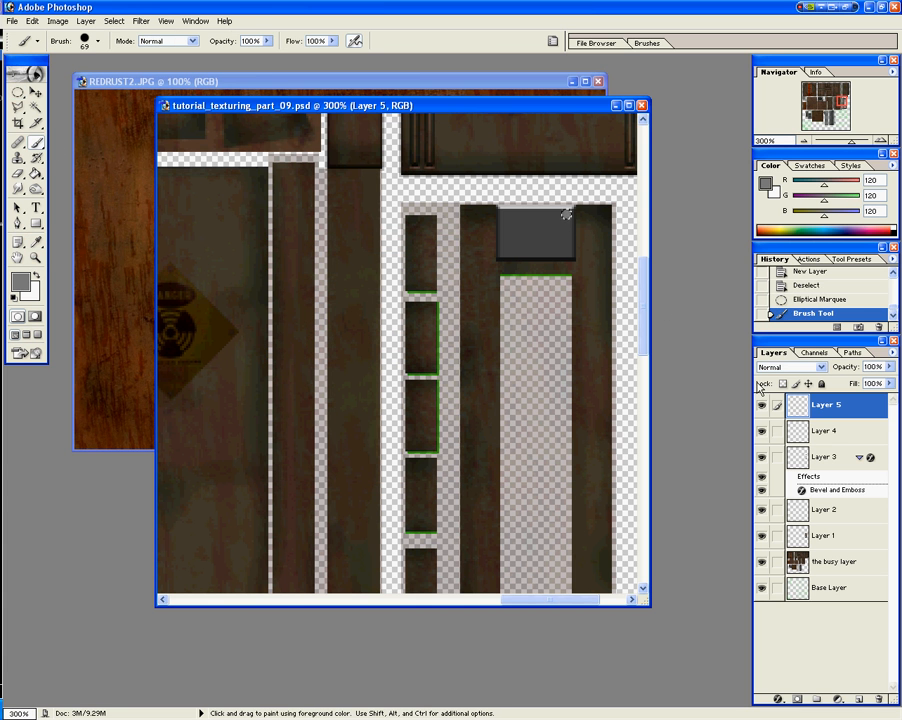
# Step: Apply a Bevel and Emboss style to the bolt's Layer 5 using Pillow Emboss, 300% depth and 1 px size
pyautogui.rightClick(833, 400)
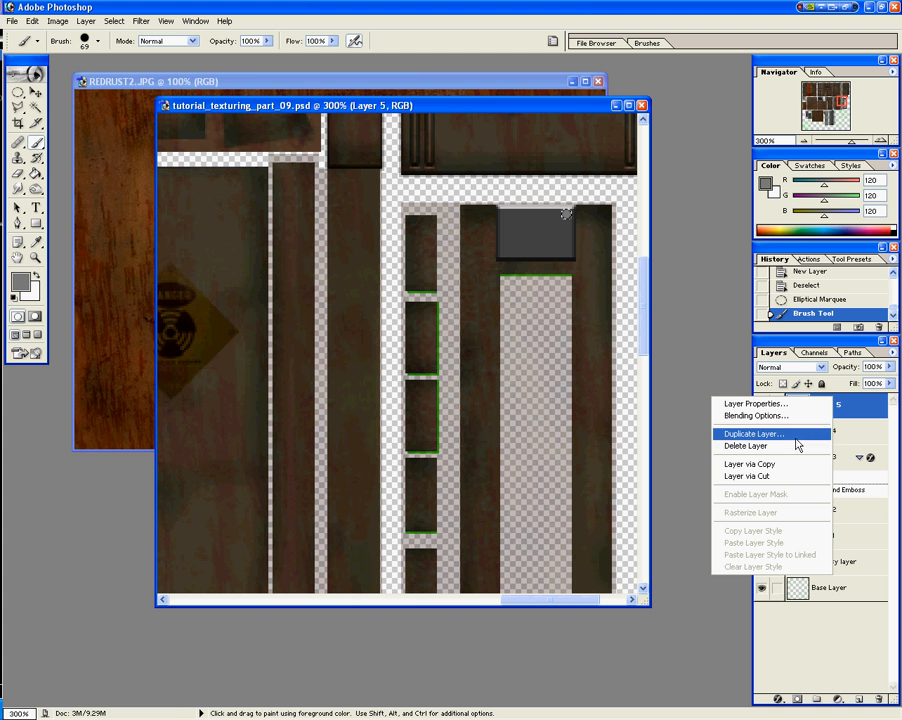
pyautogui.click(796, 414)
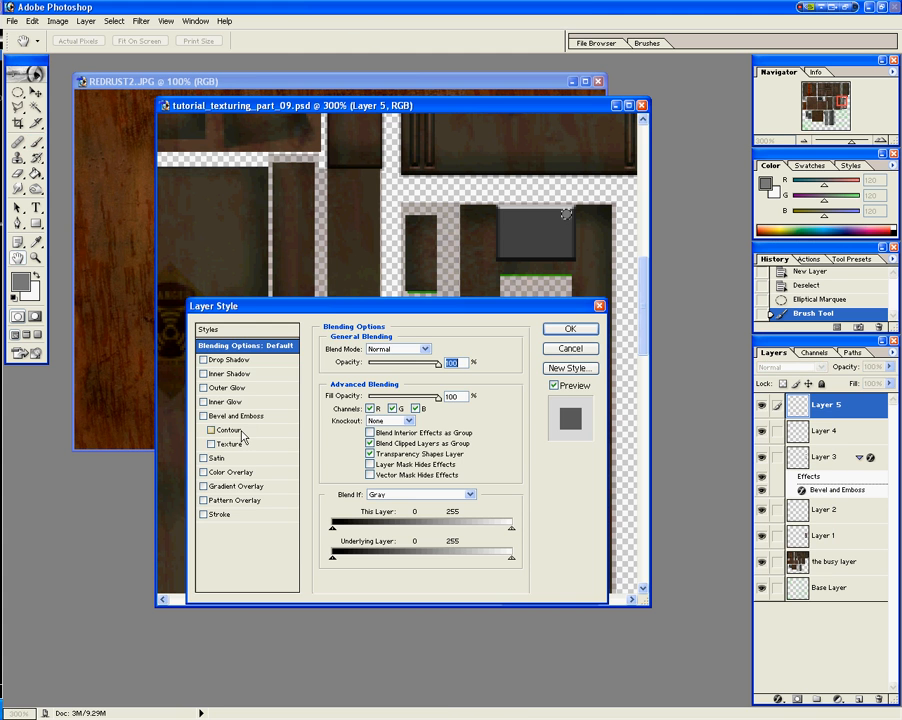
pyautogui.click(233, 416)
pyautogui.click(428, 352)
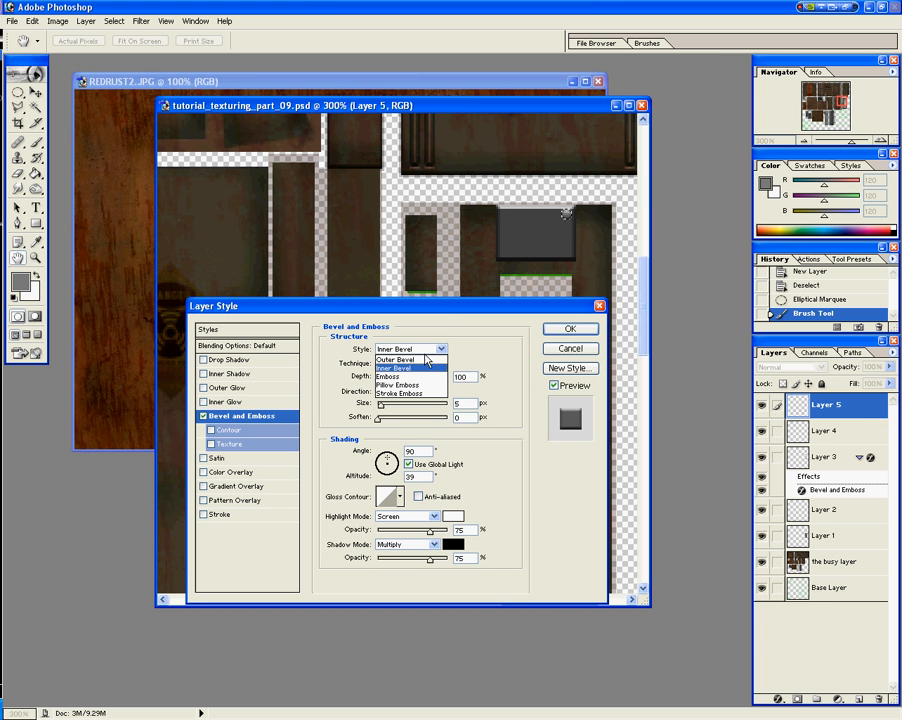
pyautogui.click(428, 379)
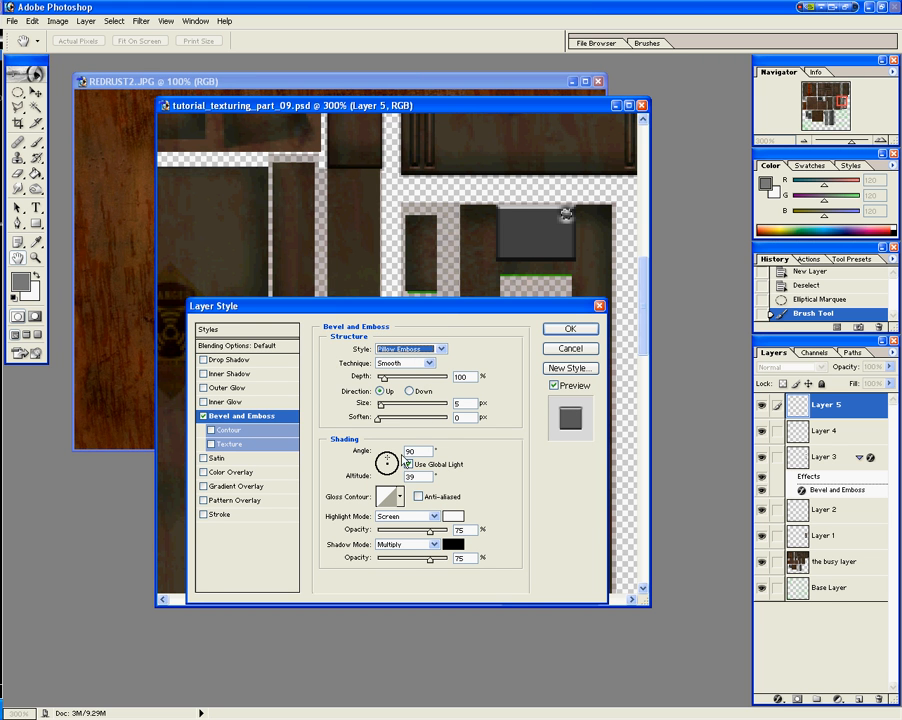
pyautogui.doubleClick(459, 403)
pyautogui.write('1')
pyautogui.hotkey('shift', 'Tab')
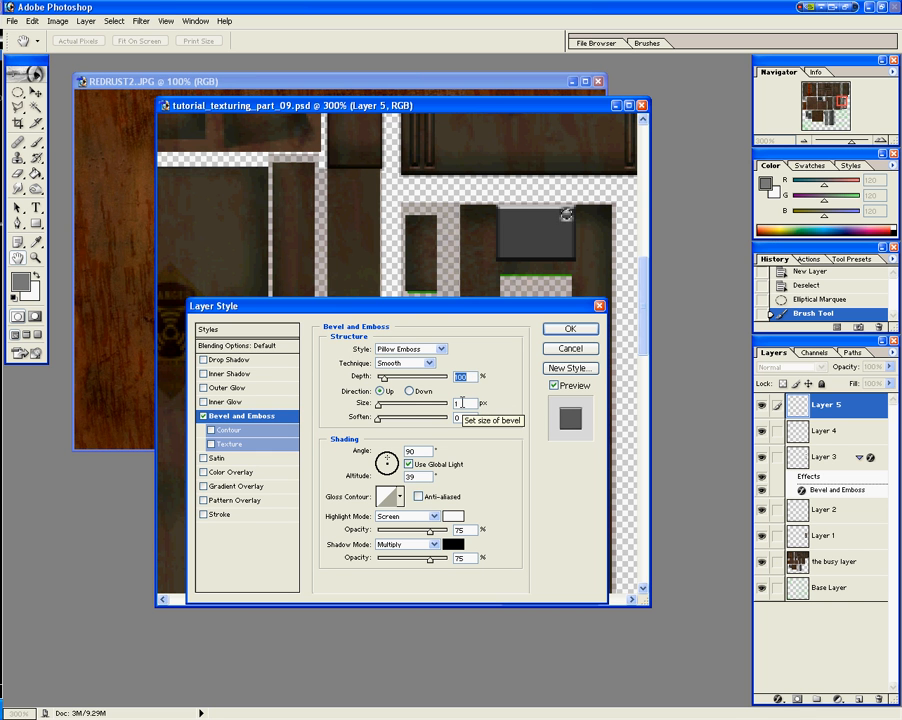
pyautogui.write('300')
pyautogui.press('Tab')
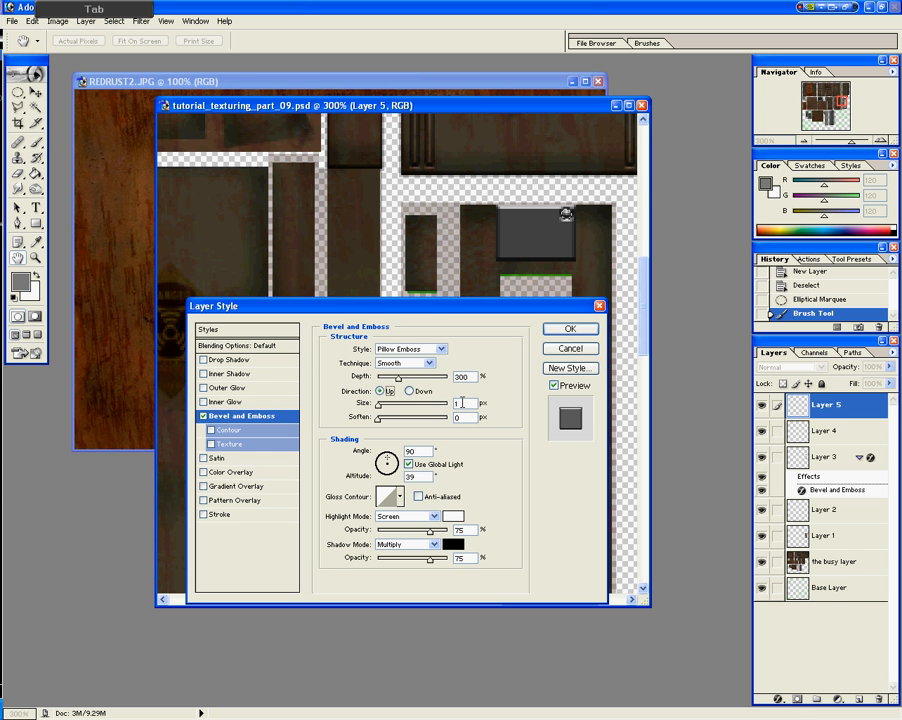
pyautogui.click(567, 328)
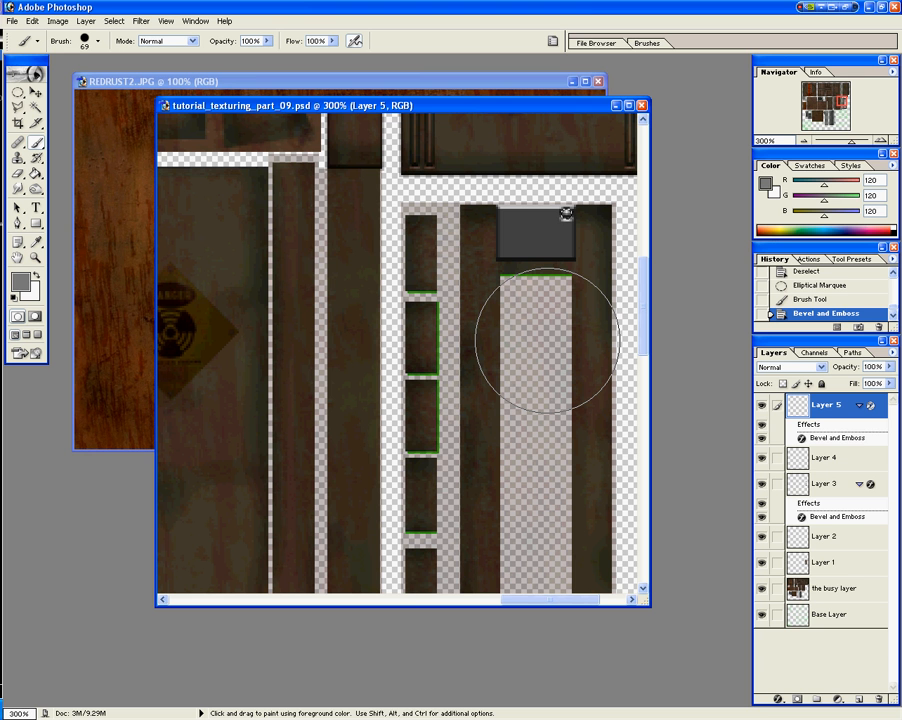
# Step: Duplicate the bolt three times and place the copies in the other three corners of the upper grey panel
pyautogui.hotkey('ctrl', 'j')
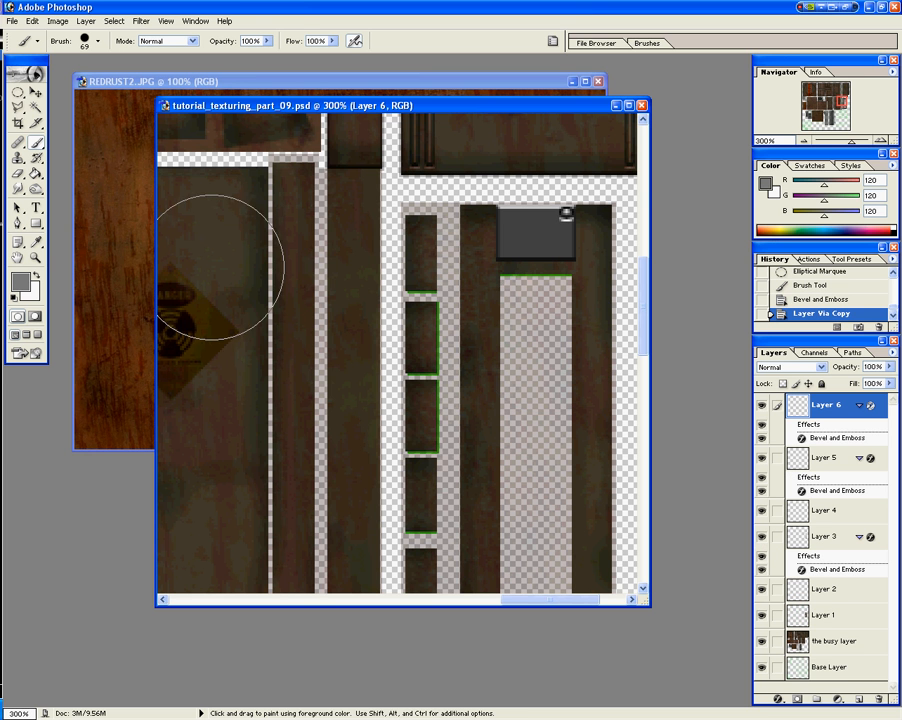
pyautogui.click(35, 93)
pyautogui.keyDown('shift'); pyautogui.moveTo(570, 220); pyautogui.dragTo(509, 253); pyautogui.keyUp('shift')
pyautogui.hotkey('ctrl', 'j')
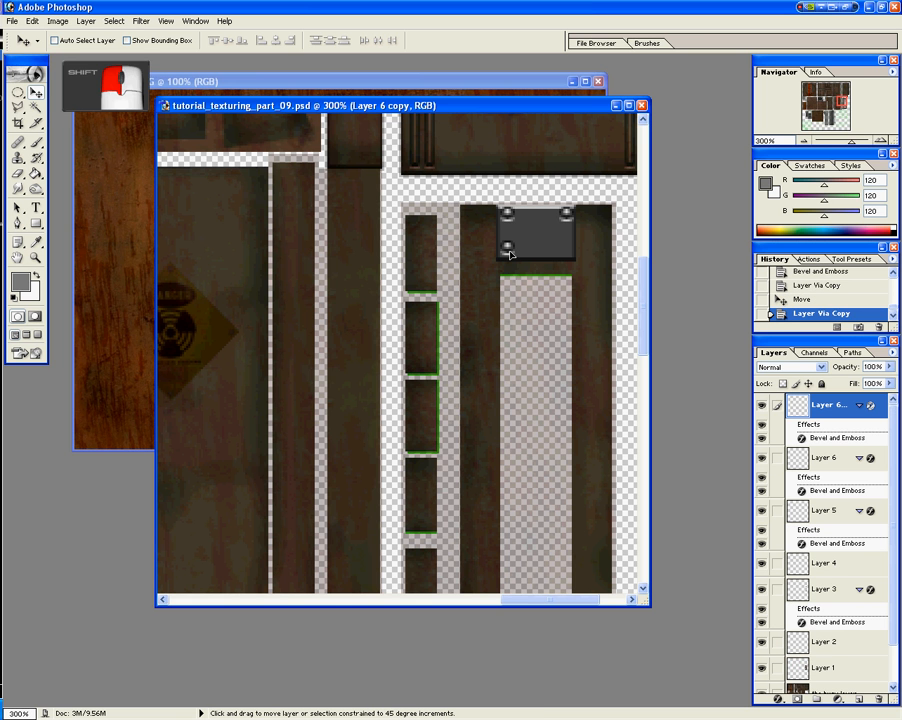
pyautogui.hotkey('ctrl', 'j')
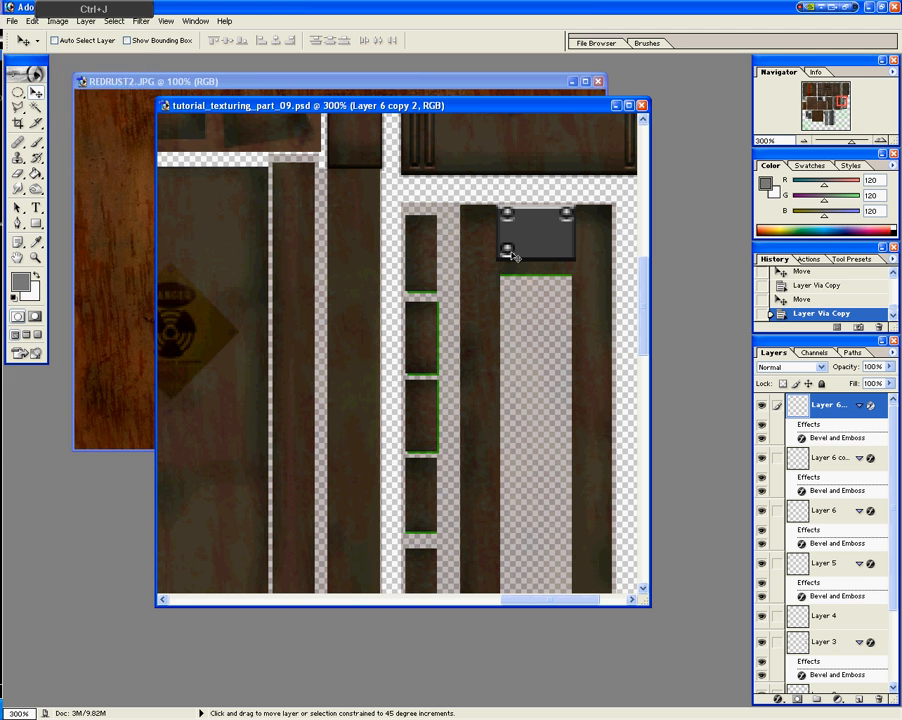
pyautogui.keyDown('shift'); pyautogui.moveTo(510, 251); pyautogui.dragTo(569, 257); pyautogui.keyUp('shift')
# Step: Try merging the styled bolt layers directly down into one another, and undo each merge
pyautogui.hotkey('ctrl', 'e')
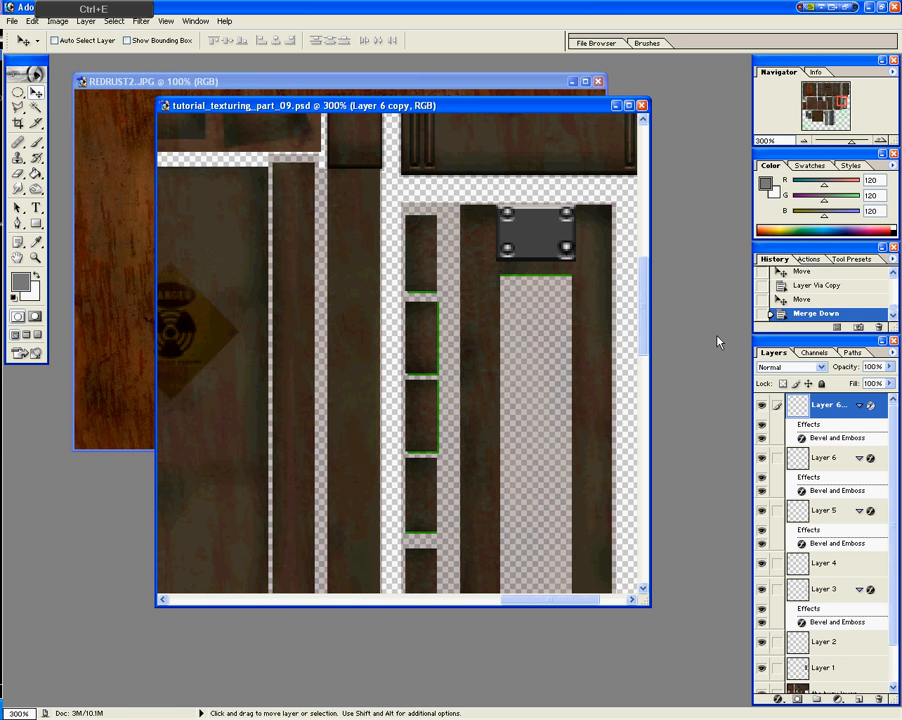
pyautogui.hotkey('ctrl', 'z')
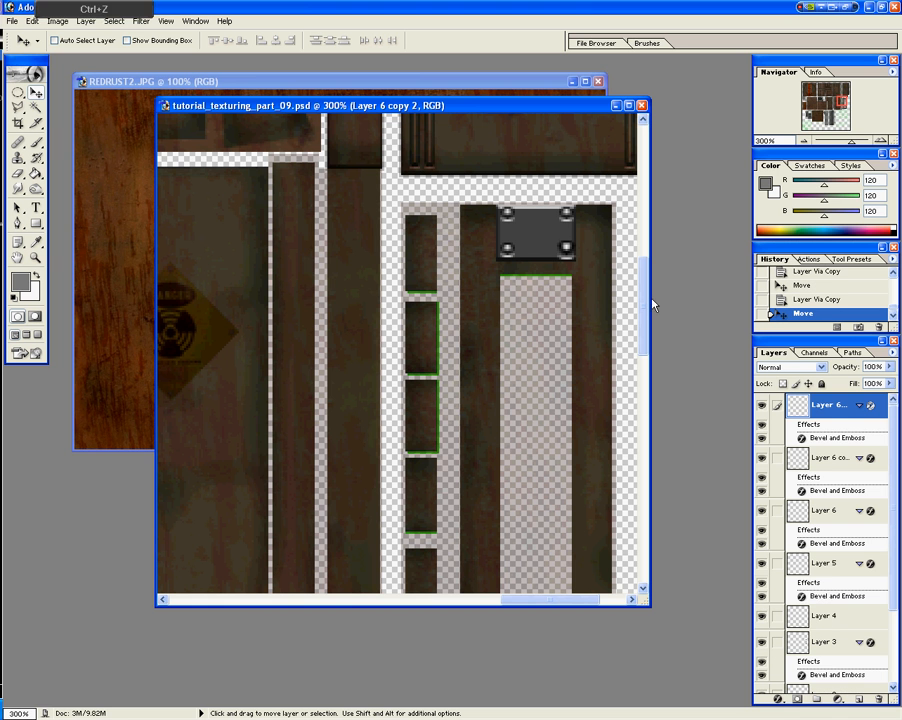
pyautogui.scroll(-1, 805, 440)
pyautogui.click(826, 486)
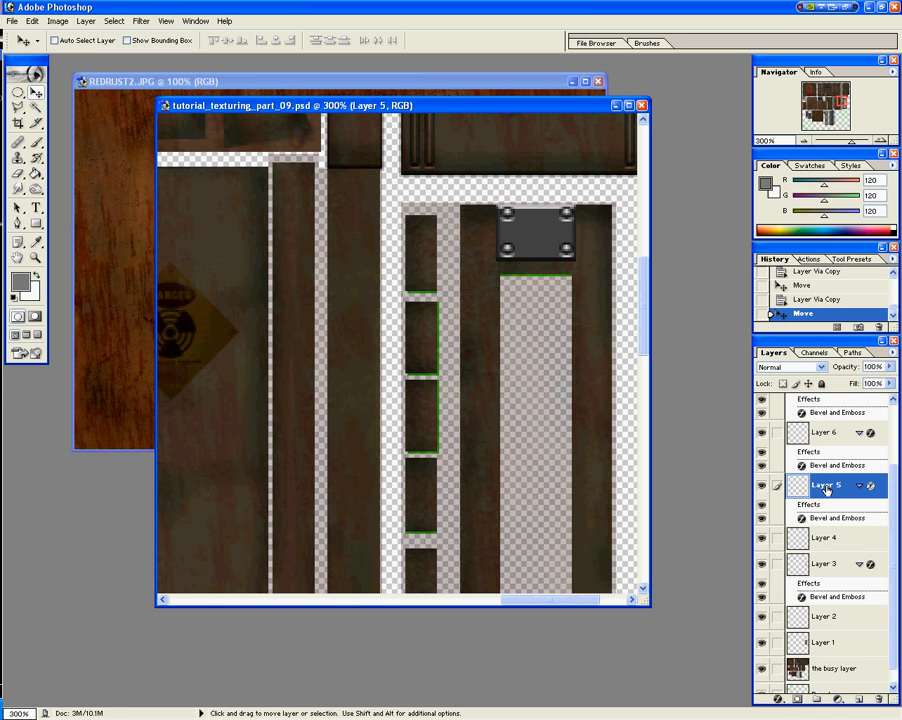
pyautogui.scroll(1, 834, 490)
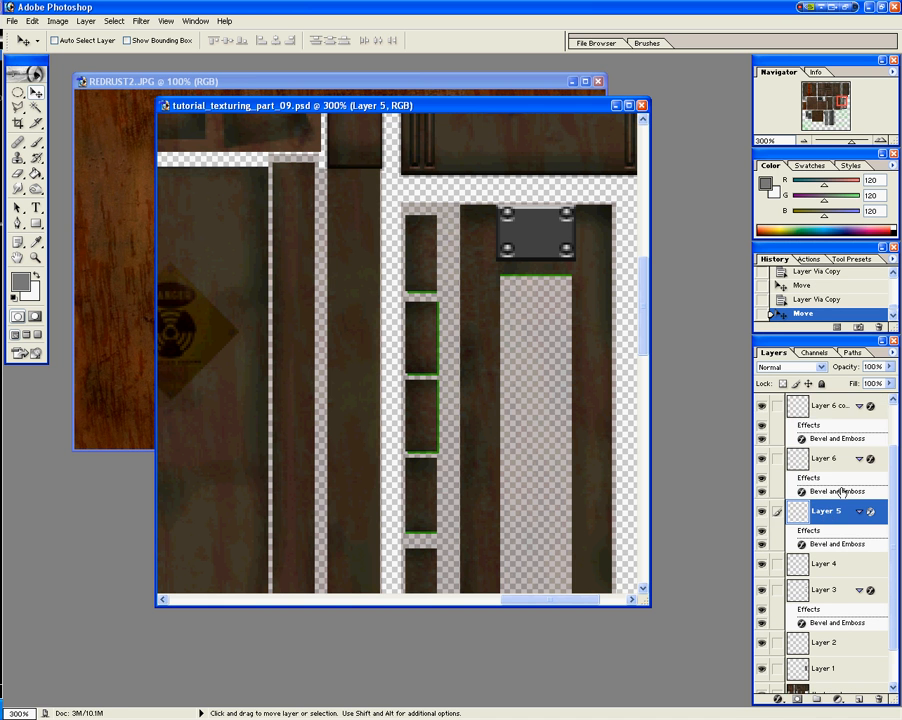
pyautogui.click(836, 468)
pyautogui.hotkey('ctrl', 'e')
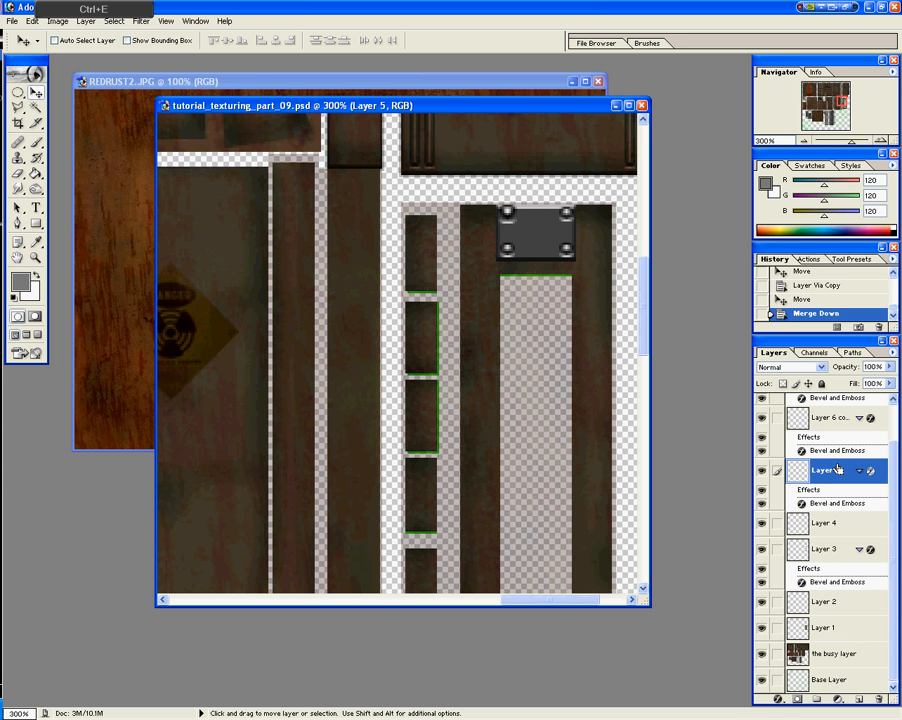
pyautogui.hotkey('ctrl', 'z')
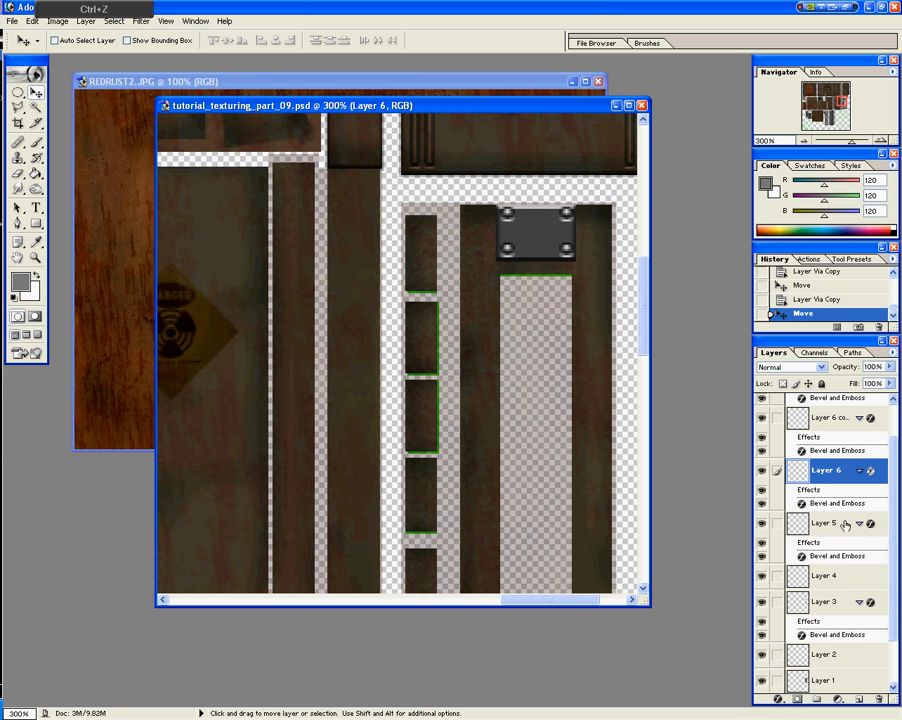
# Step: Merge each bolt layer down into the empty Layer 4, one at a time from the lowest up
pyautogui.click(845, 524)
pyautogui.hotkey('ctrl', 'e')
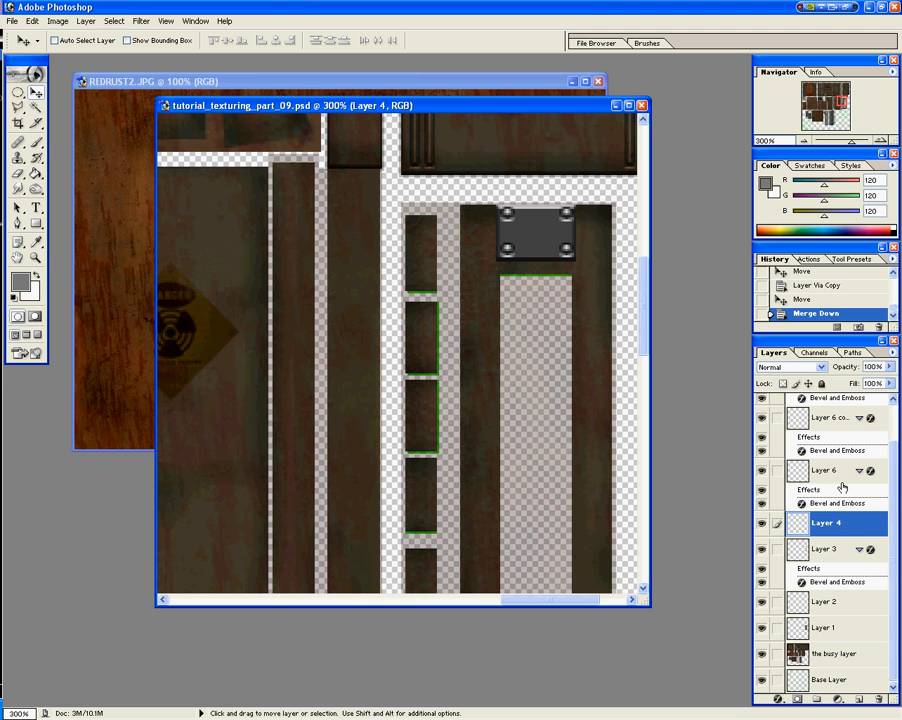
pyautogui.hotkey('ctrl', 'e')
pyautogui.click(842, 458)
pyautogui.hotkey('ctrl', 'e')
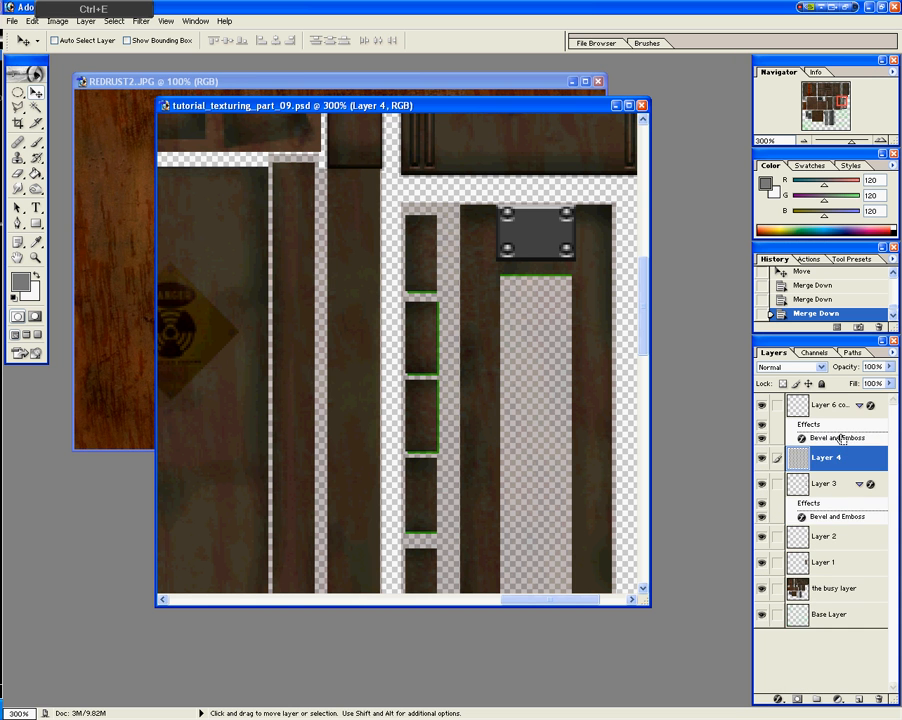
pyautogui.click(838, 410)
pyautogui.hotkey('ctrl', 'e')
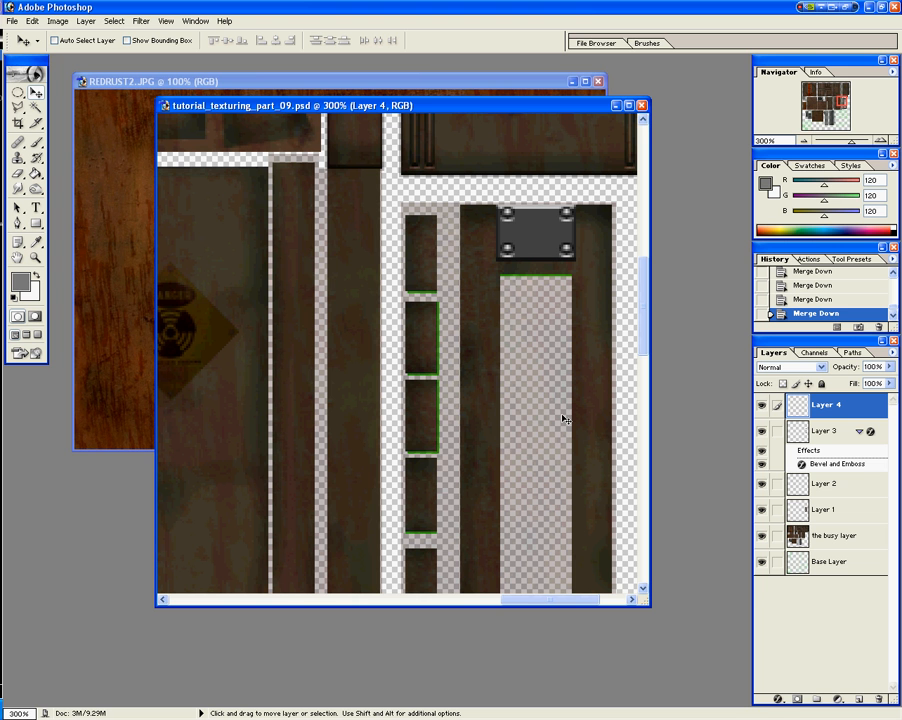
# Step: Duplicate the merged four-bolt layer and move the copy straight down onto the lower grey panel's corners
pyautogui.hotkey('ctrl', 'j')
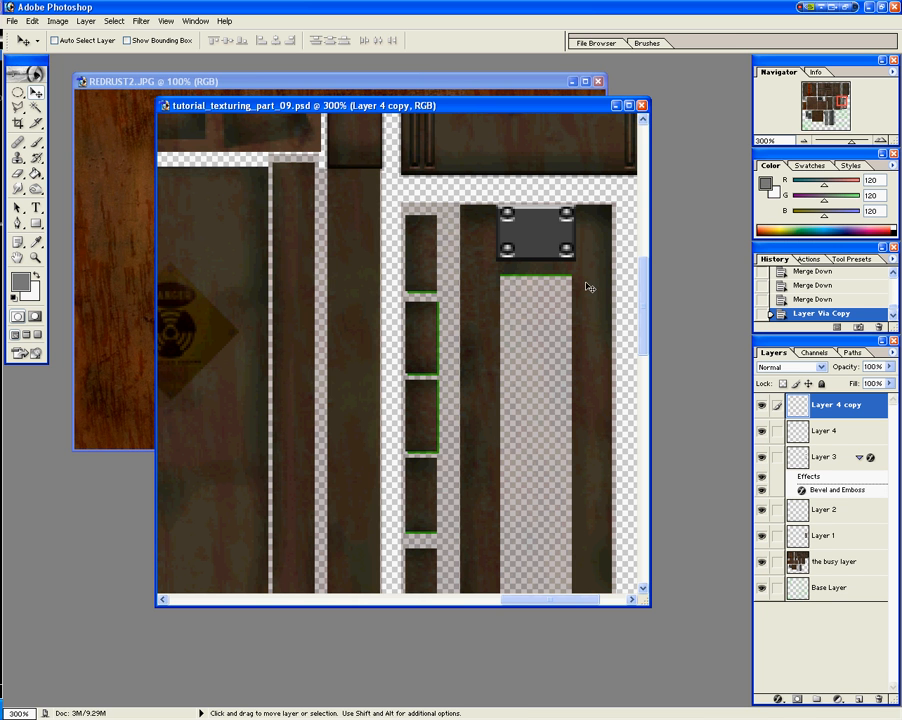
pyautogui.moveTo(512, 256); pyautogui.dragTo(507, 478)
pyautogui.scroll(-1, 507, 478)
pyautogui.scroll(-3, 507, 478)
pyautogui.keyDown('shift'); pyautogui.moveTo(502, 348); pyautogui.dragTo(525, 569); pyautogui.keyUp('shift')
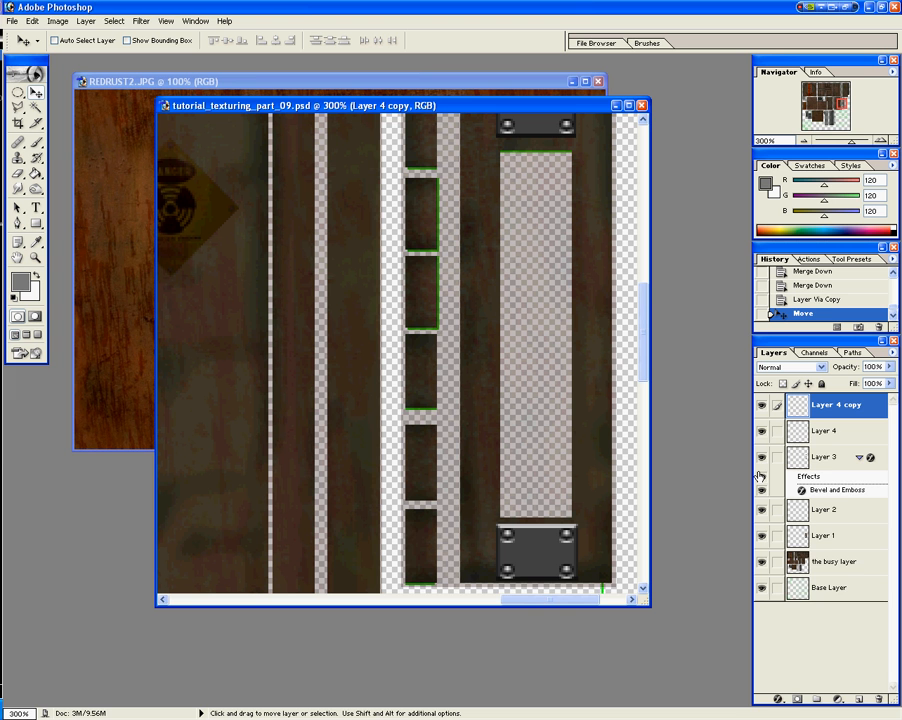
# Step: Merge both bolt layers into the grey panels' Layer 3, and merge that layer down into the empty Layer 2
pyautogui.hotkey('ctrl', 'e')
pyautogui.hotkey('ctrl', 'e')
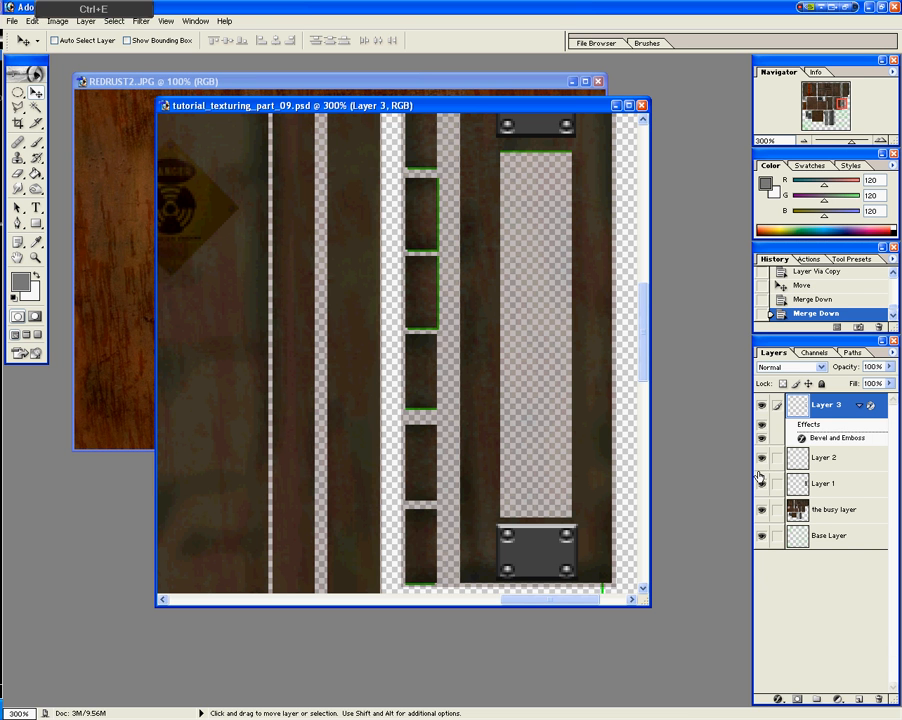
pyautogui.click(820, 462)
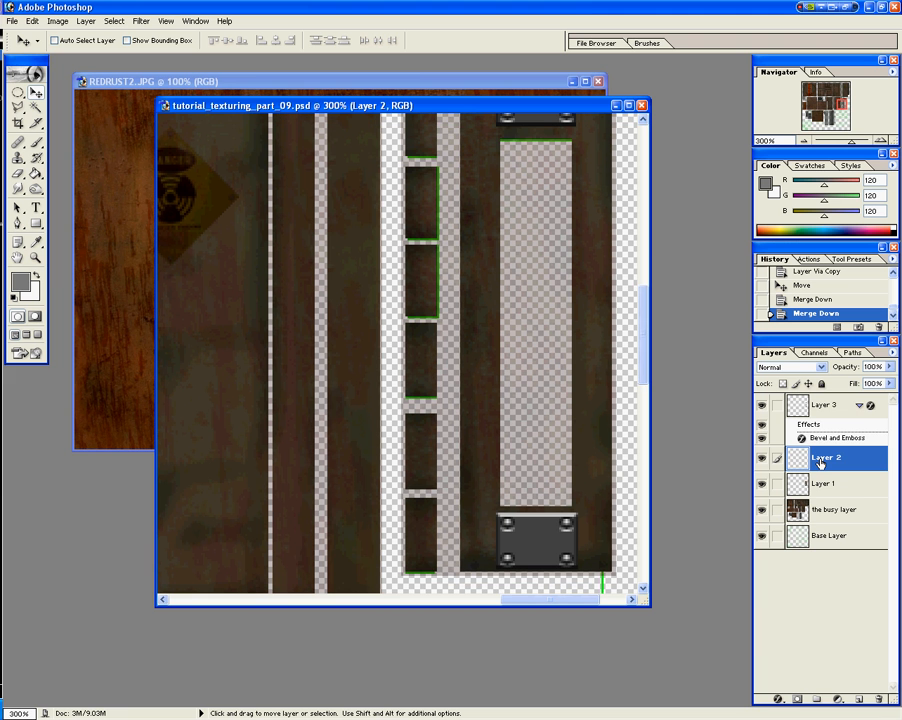
pyautogui.click(840, 410)
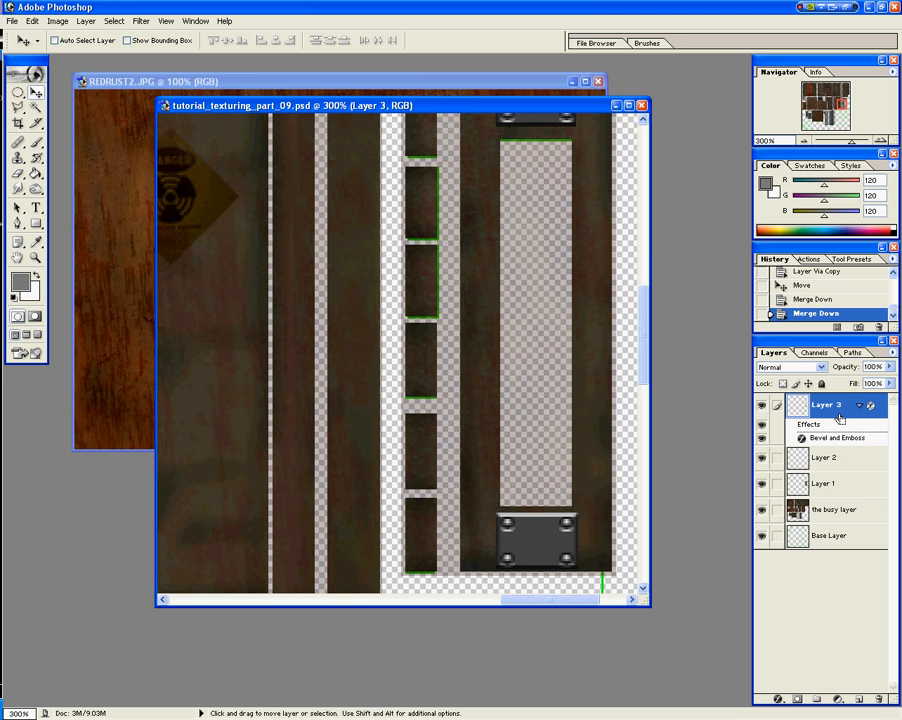
pyautogui.hotkey('ctrl', 'e')
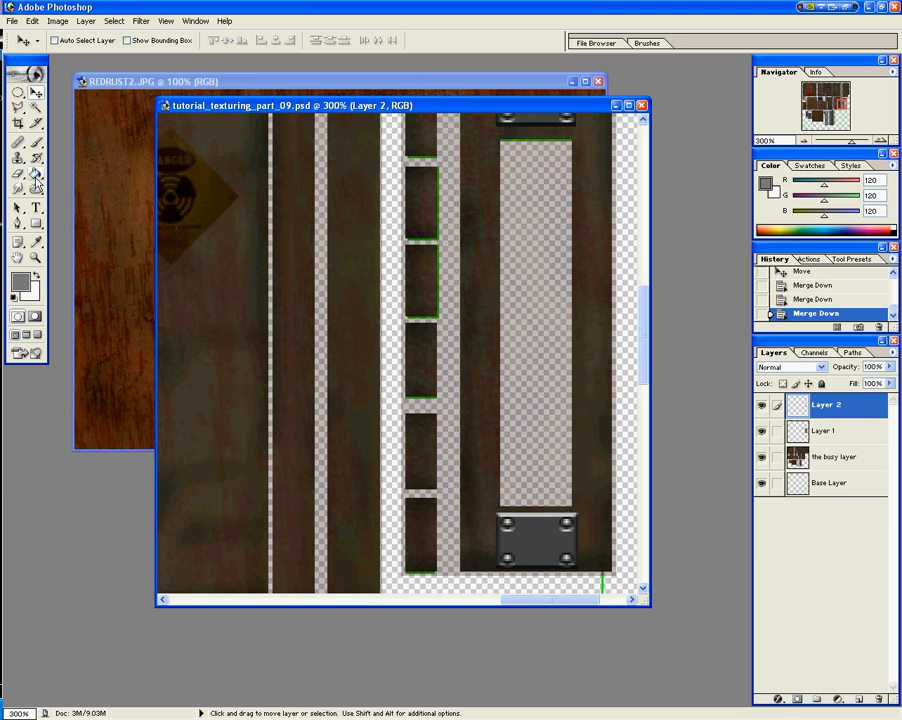
# Step: Darken the edges and bolts of both grey panels on Layer 2 with the Burn tool, range Highlights, 50% exposure
pyautogui.click(37, 191)
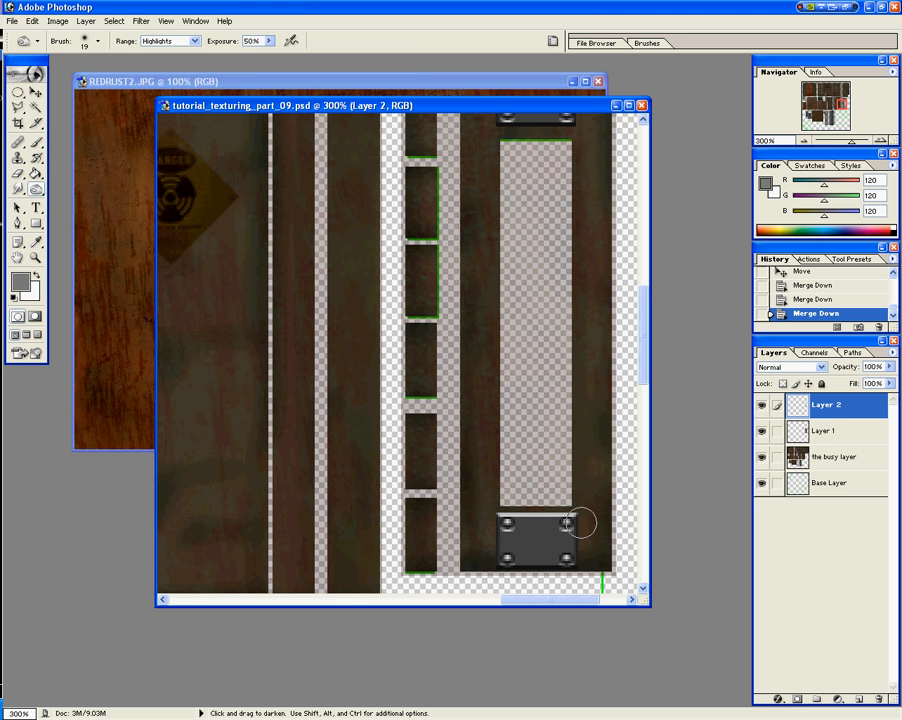
pyautogui.moveTo(596, 559)
pyautogui.mouseDown()
pyautogui.moveTo(570, 584)
pyautogui.moveTo(493, 568)
pyautogui.mouseUp()
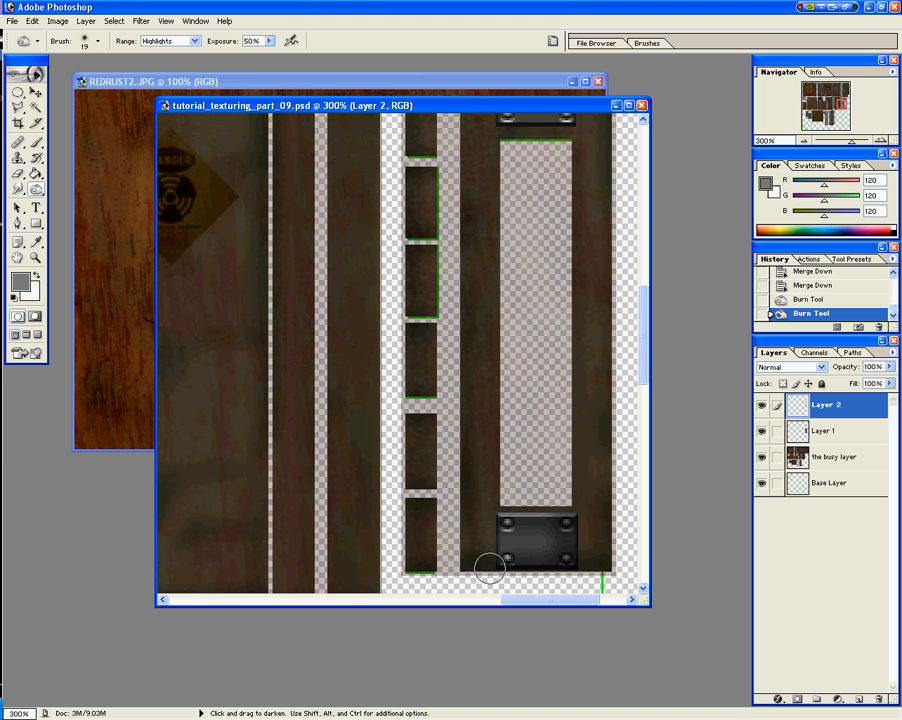
pyautogui.moveTo(501, 520); pyautogui.dragTo(500, 517)
pyautogui.scroll(3, 564, 429)
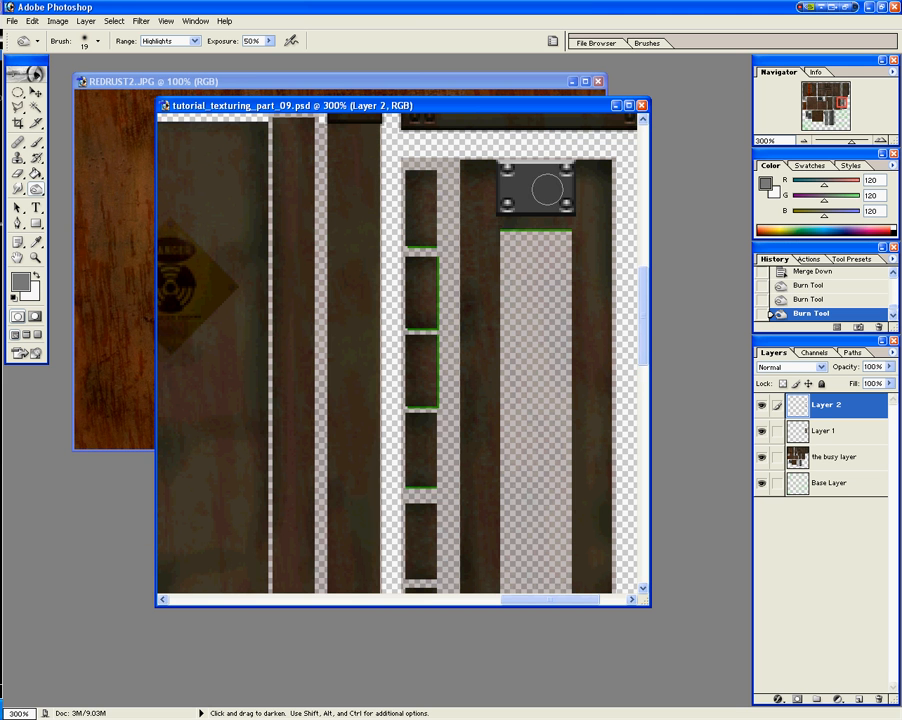
pyautogui.moveTo(570, 160)
pyautogui.mouseDown()
pyautogui.moveTo(575, 216)
pyautogui.moveTo(586, 209)
pyautogui.moveTo(509, 143)
pyautogui.moveTo(489, 161)
pyautogui.moveTo(545, 188)
pyautogui.mouseUp()
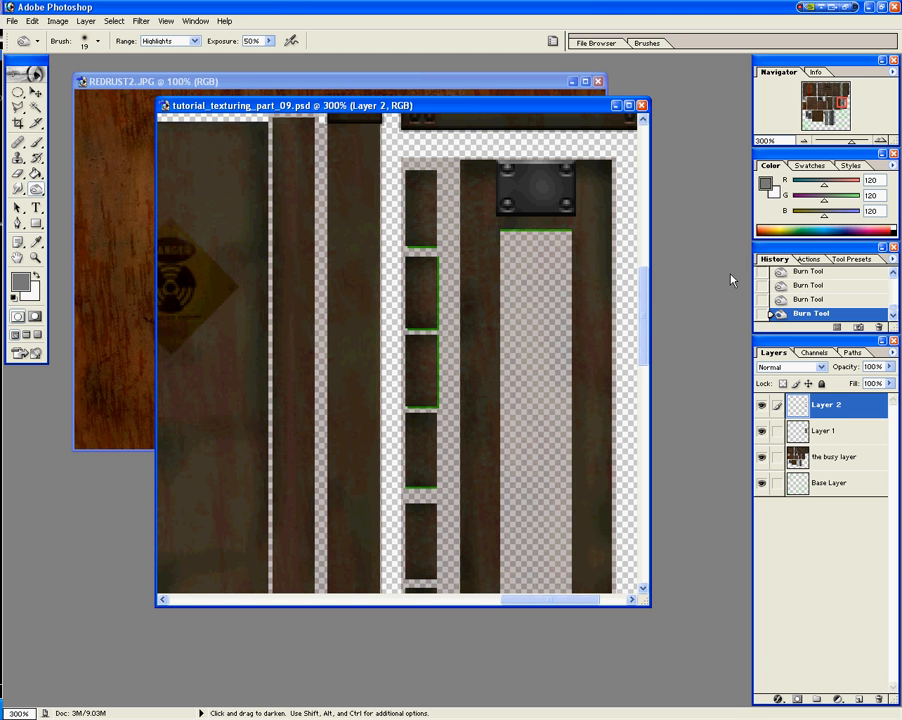
# Step: Merge Layer 2 and Layer 1 down into the busy layer and save the texture file
pyautogui.hotkey('ctrl', 'e')
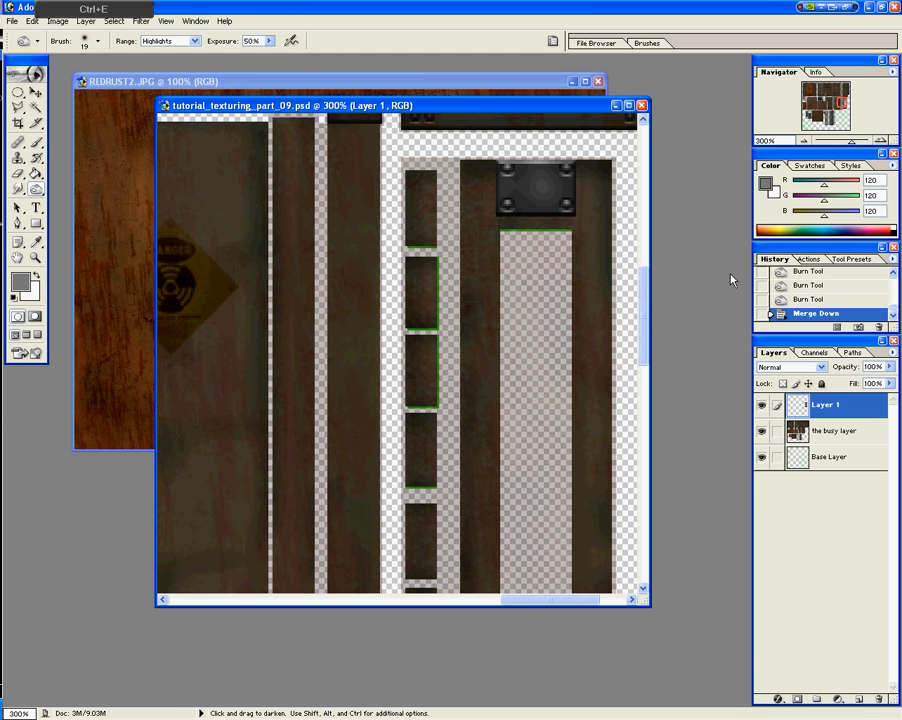
pyautogui.hotkey('ctrl', 'e')
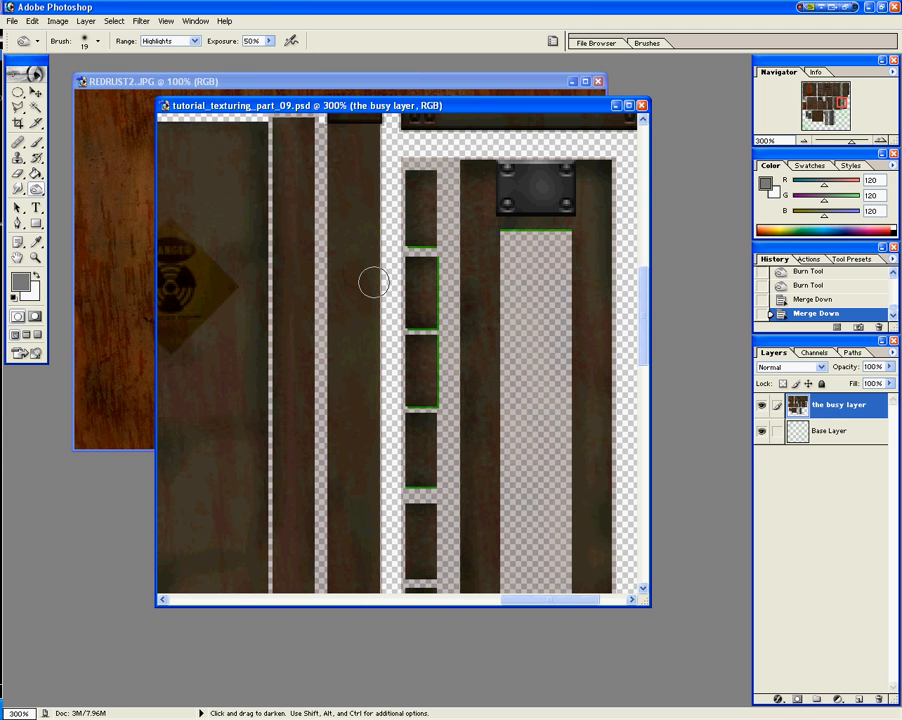
pyautogui.hotkey('alt', 'f')
pyautogui.press('s')
# Step: Switch to 3ds Max and render the perspective view of the ladder wall to check its bolted panels
pyautogui.hotkey('alt', 'Tab')
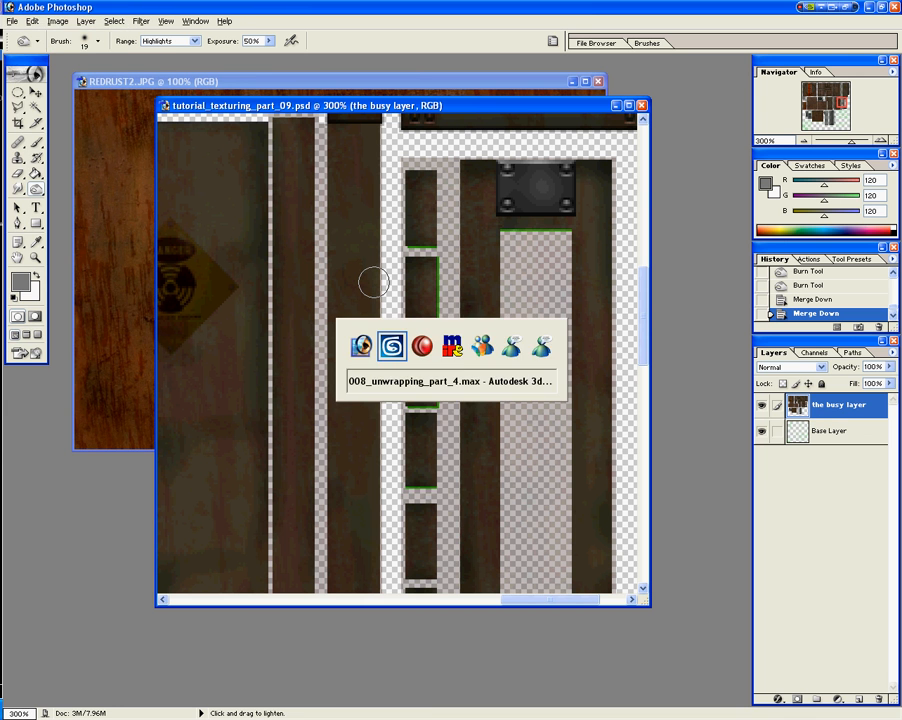
pyautogui.hotkey('alt', 'Tab')
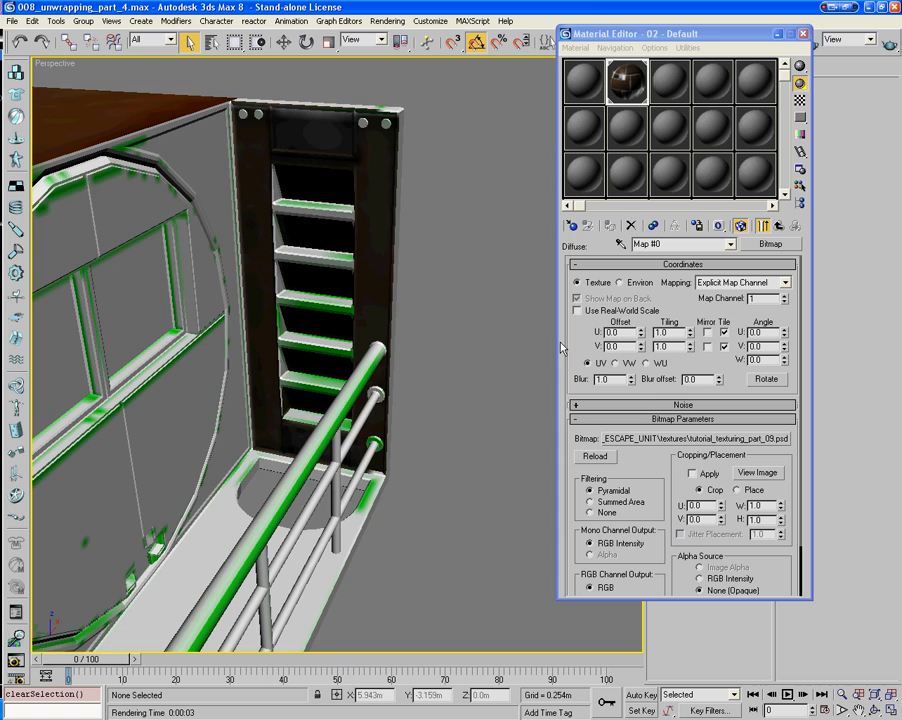
pyautogui.moveTo(451, 329)
pyautogui.keyDown('alt'); pyautogui.mouseDown(button='middle')
pyautogui.moveTo(479, 294)
pyautogui.moveTo(503, 316)
pyautogui.moveTo(484, 290)
pyautogui.moveTo(447, 324)
pyautogui.moveTo(436, 322)
pyautogui.mouseUp(button='middle'); pyautogui.keyUp('alt')
pyautogui.press('F9')
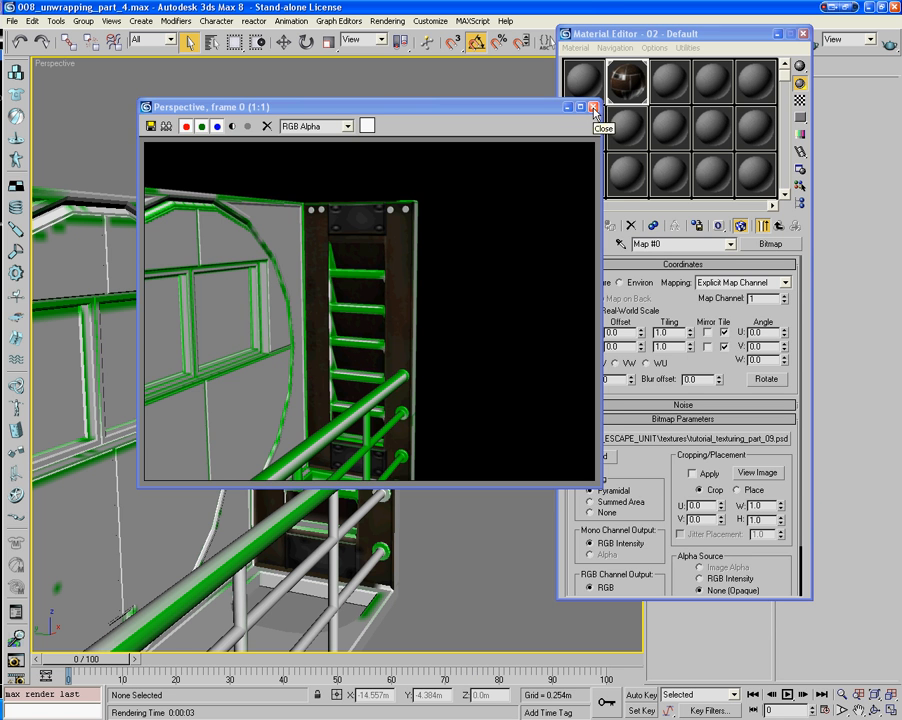
pyautogui.click(594, 107)
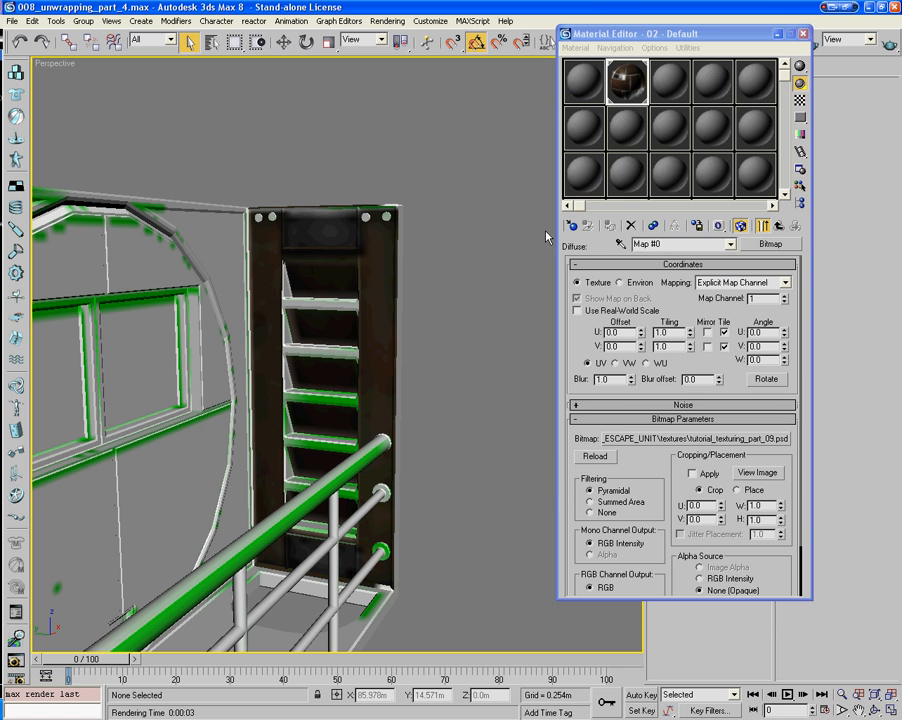
# Step: Examine the platforms, railings and round window wall of the escape unit for pieces that still lack texture
pyautogui.click(778, 33)
pyautogui.click(380, 297)
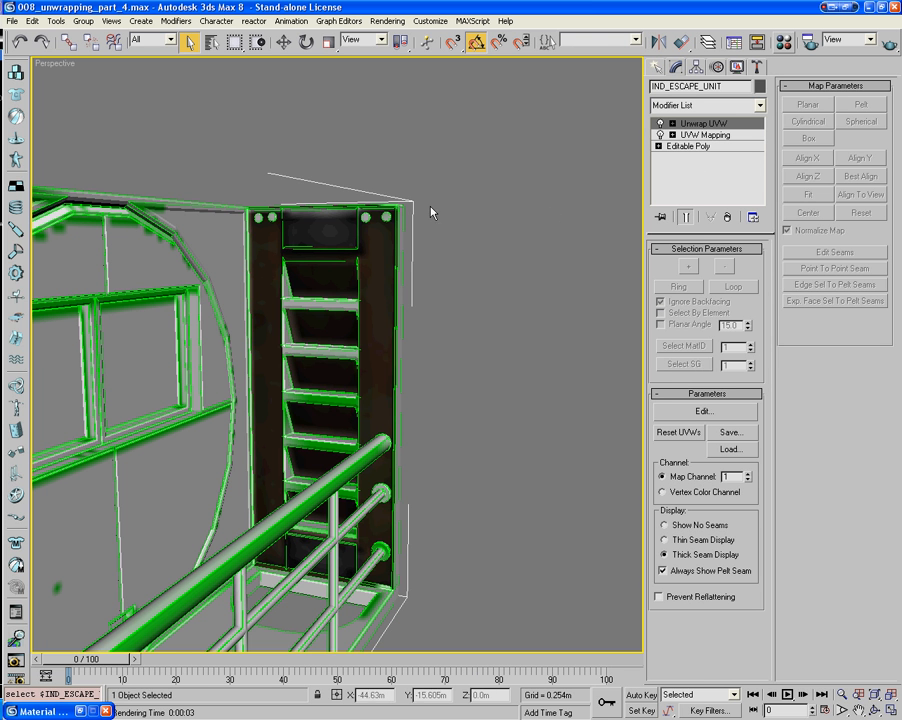
pyautogui.click(536, 257)
pyautogui.keyDown('alt'); pyautogui.moveTo(543, 266); pyautogui.dragTo(402, 436, button='middle'); pyautogui.keyUp('alt')
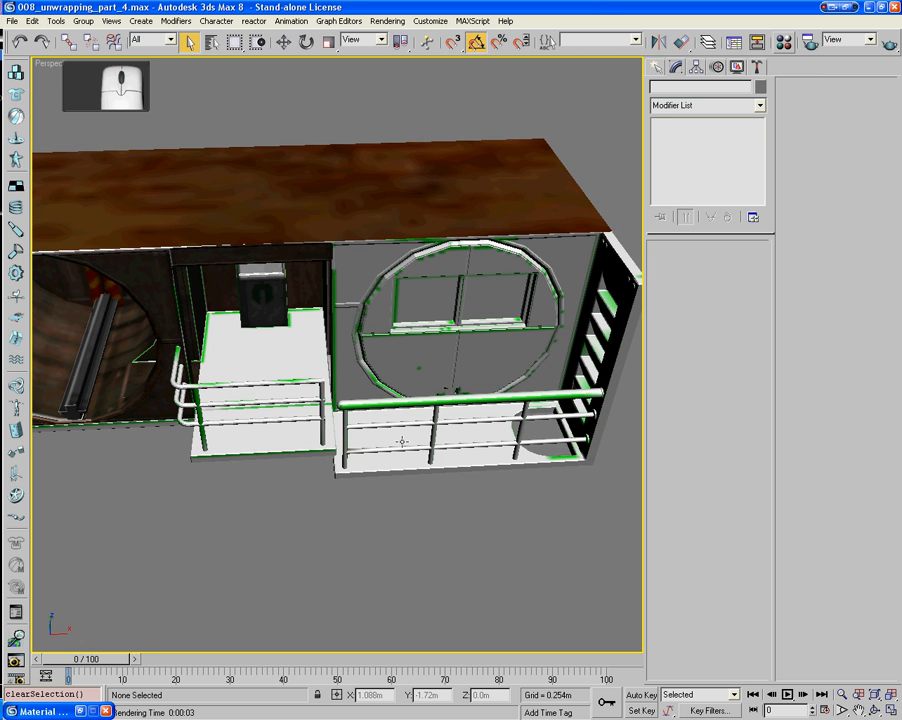
pyautogui.click(81, 711)
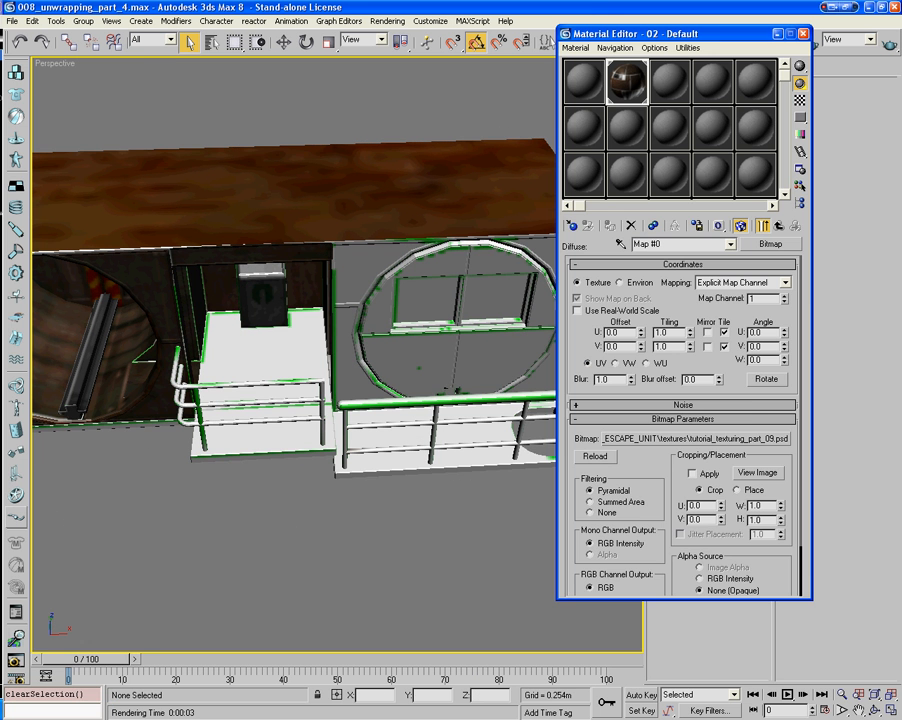
# Step: Switch back to Photoshop and make a rectangular selection around the empty green-outlined UV square directly below the rusty panel
pyautogui.hotkey('alt', 'Tab')
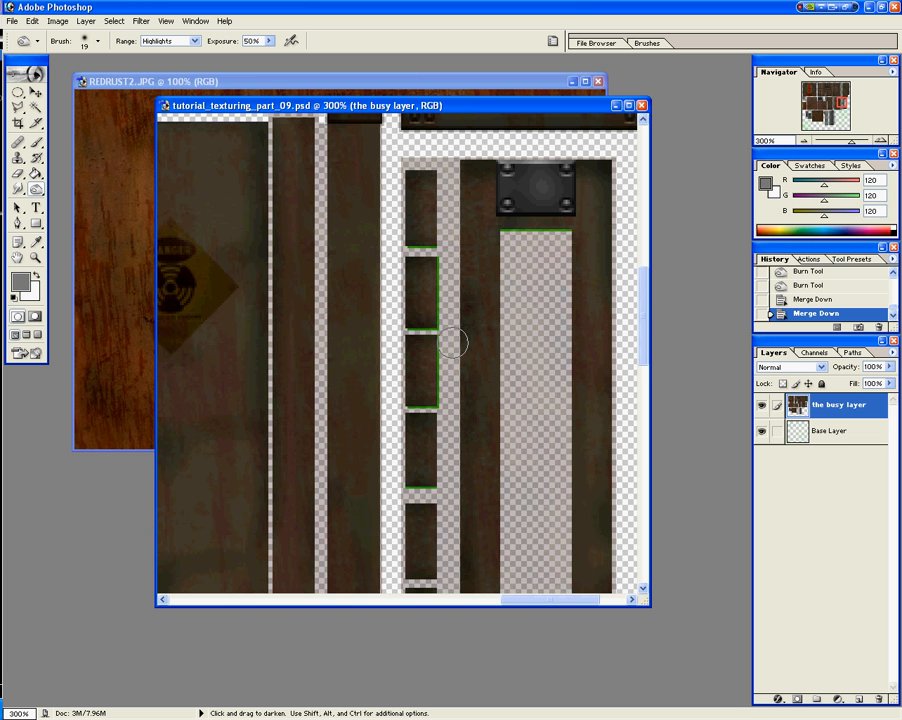
pyautogui.hotkey('ctrl', '-')
pyautogui.hotkey('ctrl', '-')
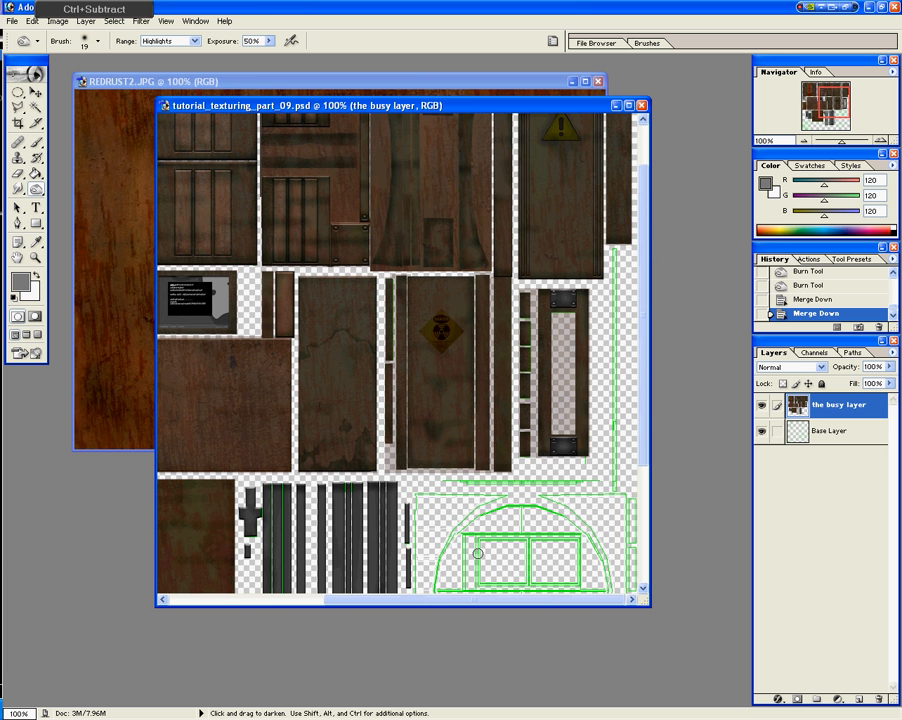
pyautogui.scroll(-5, 615, 418)
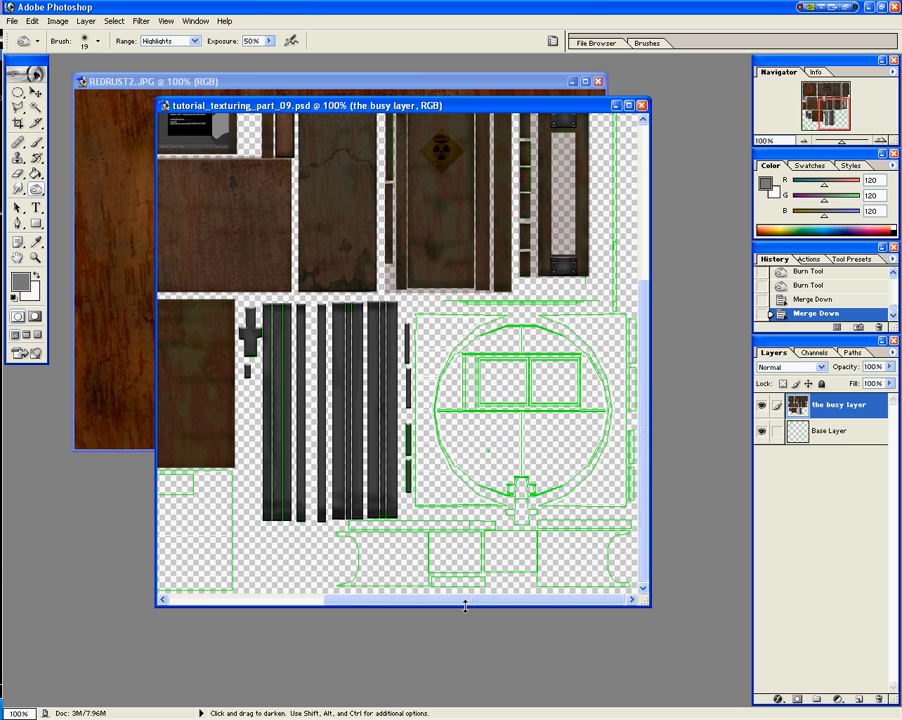
pyautogui.moveTo(467, 601); pyautogui.dragTo(365, 613)
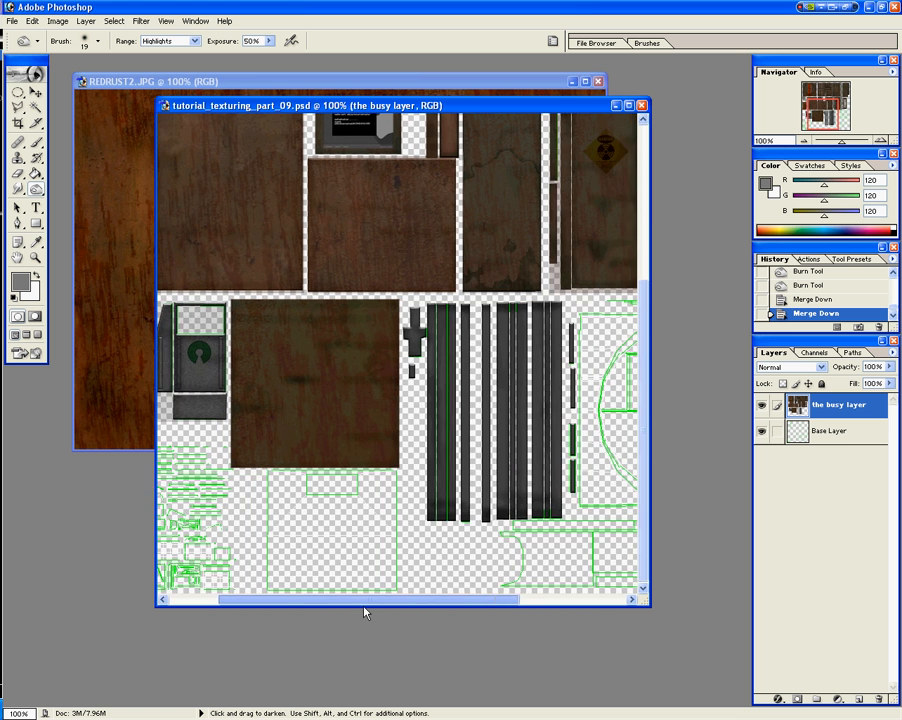
pyautogui.hotkey('ctrl', '+')
pyautogui.hotkey('ctrl', '+')
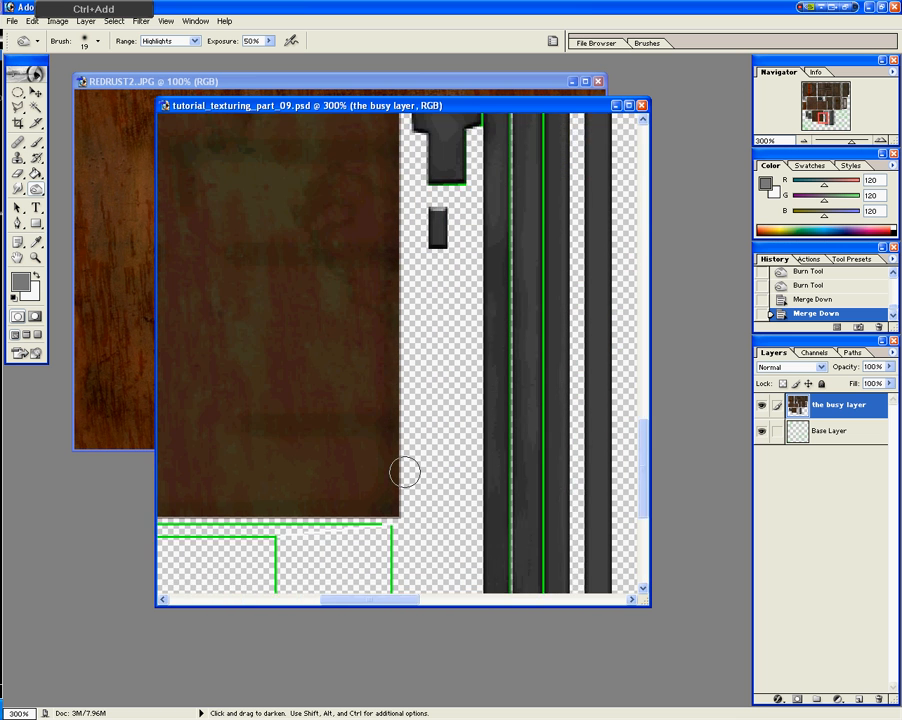
pyautogui.scroll(-8, 405, 472)
pyautogui.moveTo(394, 606); pyautogui.dragTo(360, 609)
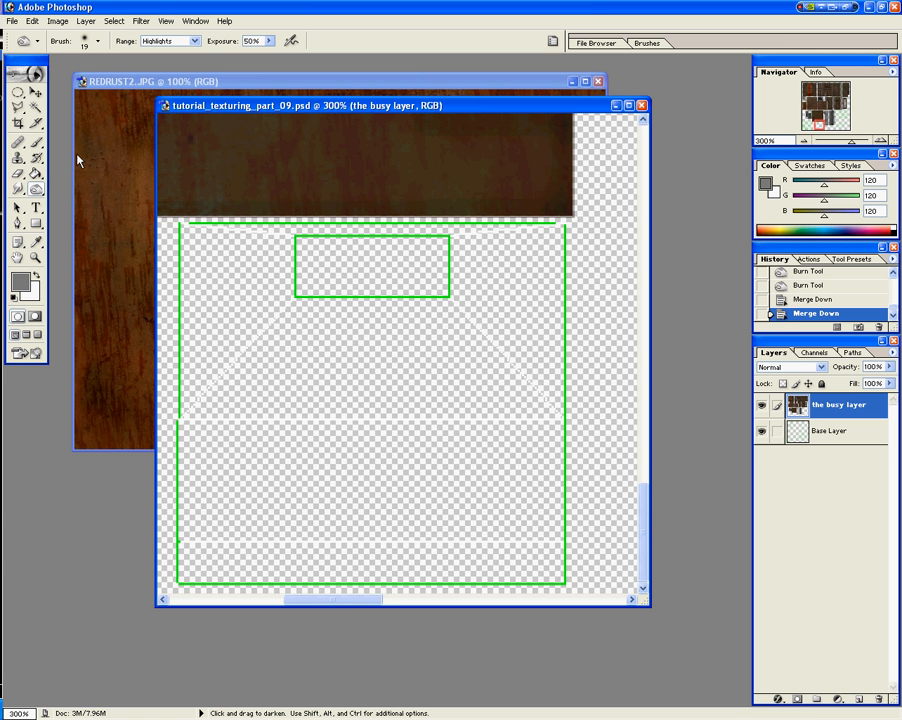
pyautogui.click(18, 92)
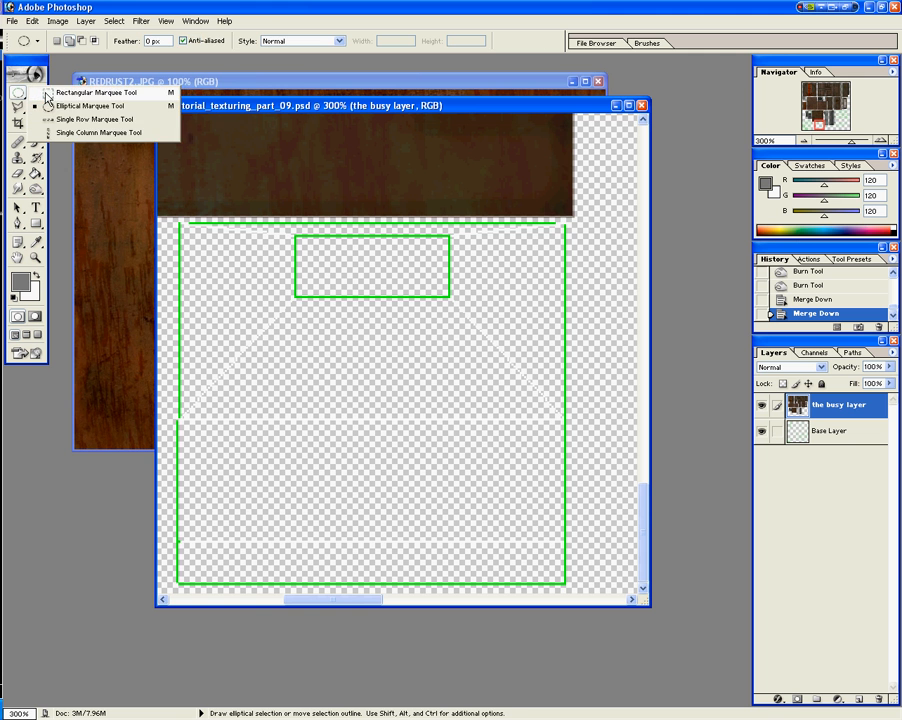
pyautogui.click(60, 92)
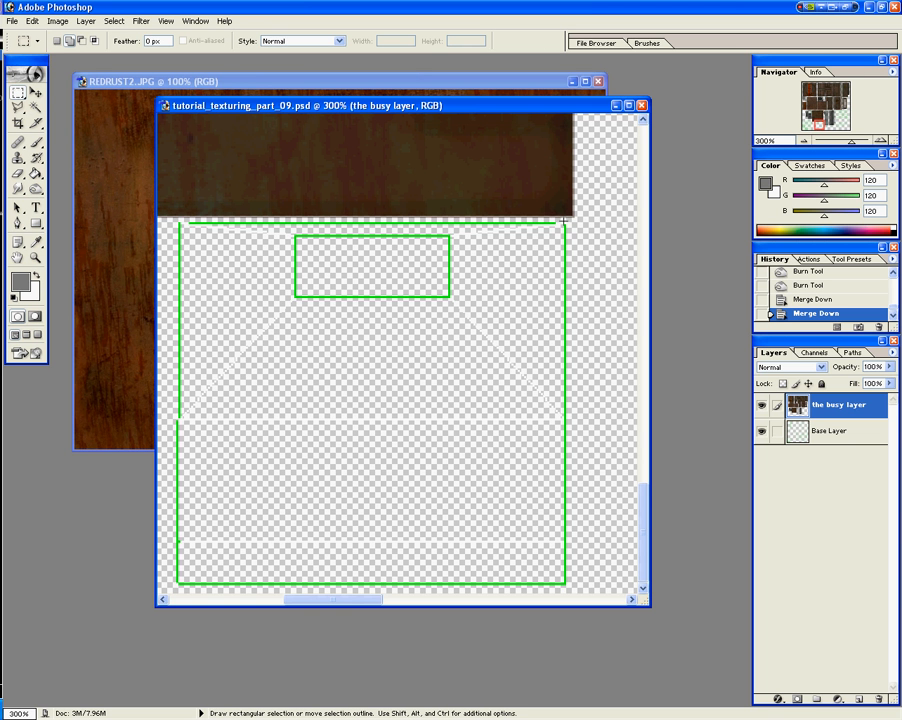
pyautogui.moveTo(490, 297); pyautogui.dragTo(175, 585)
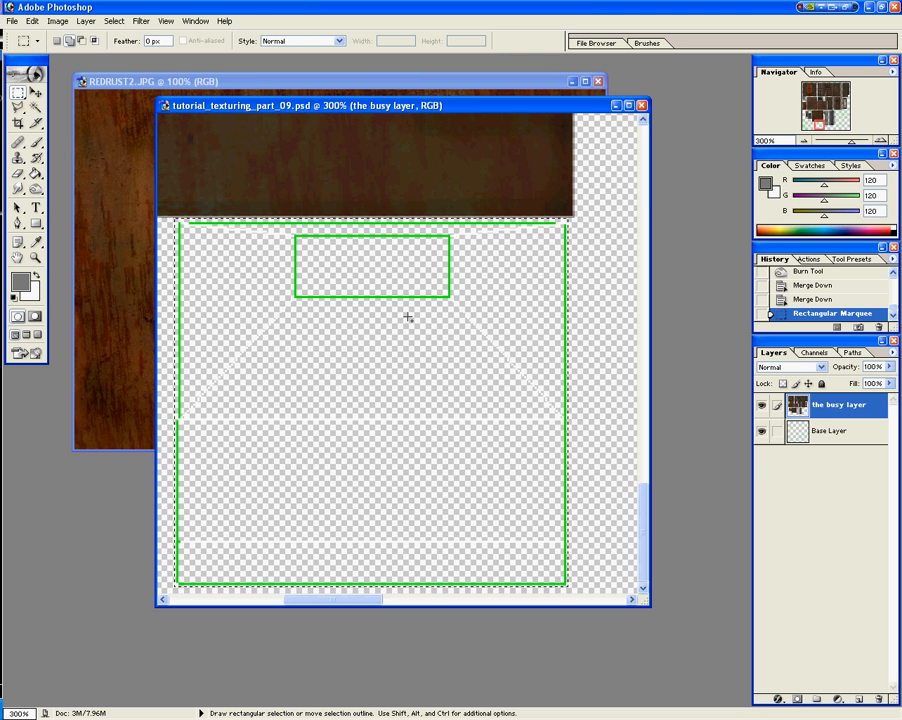
# Step: Add two empty layers, Layer 1 and Layer 2, above the busy layer
pyautogui.hotkey('ctrl', 'shift', 'n')
pyautogui.press('Return')
pyautogui.hotkey('ctrl', 'shift', 'n')
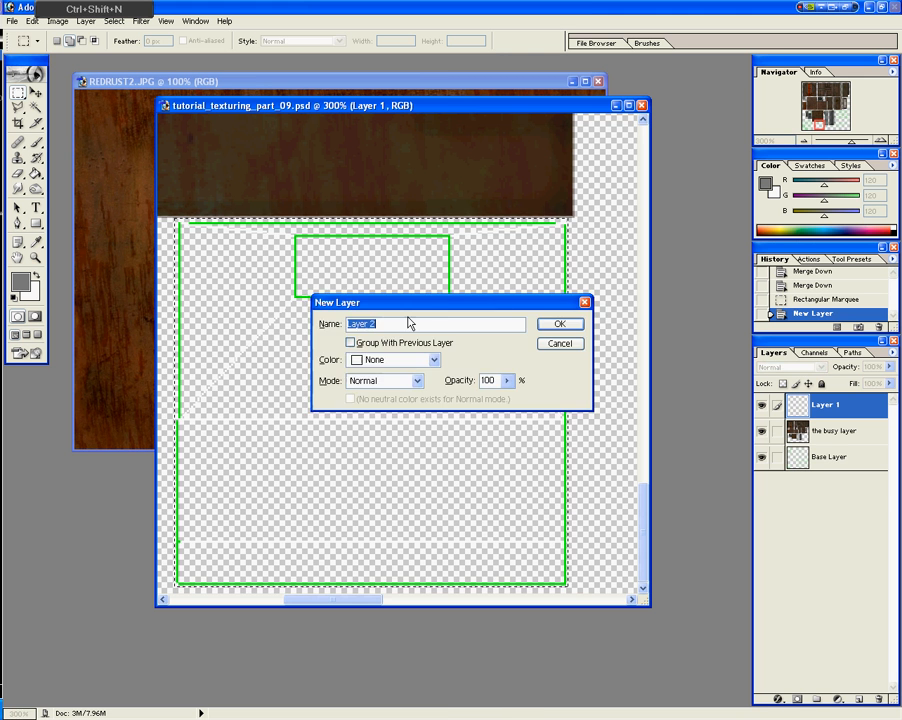
pyautogui.press('Return')
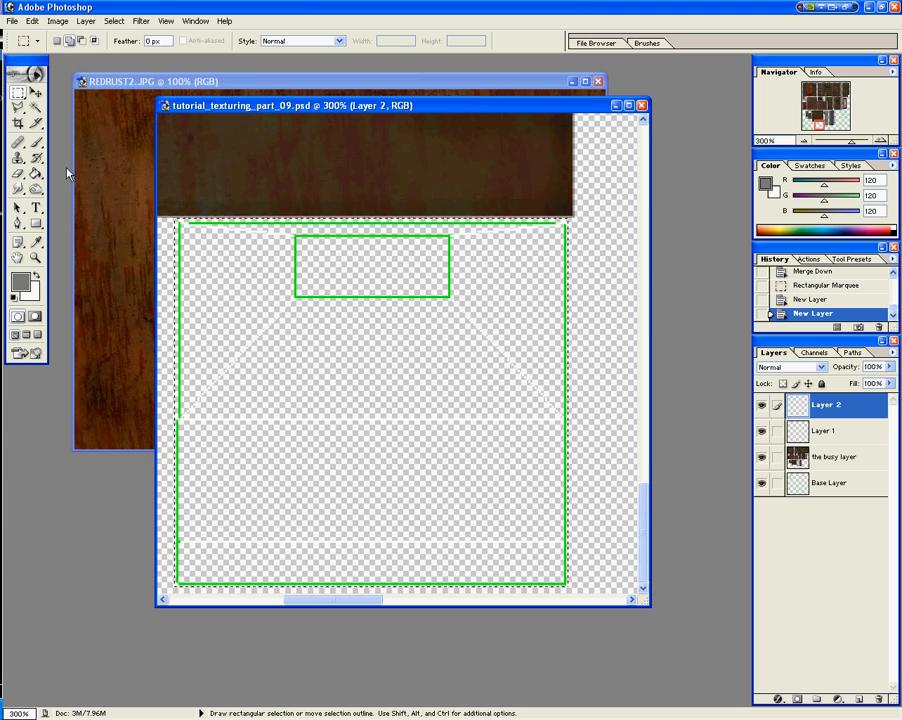
# Step: Set the foreground colour to dark bluish grey 3F3F46 and paint the whole selection with it on Layer 2
pyautogui.click(20, 281)
pyautogui.moveTo(276, 377)
pyautogui.mouseDown()
pyautogui.moveTo(254, 389)
pyautogui.moveTo(253, 405)
pyautogui.mouseUp()
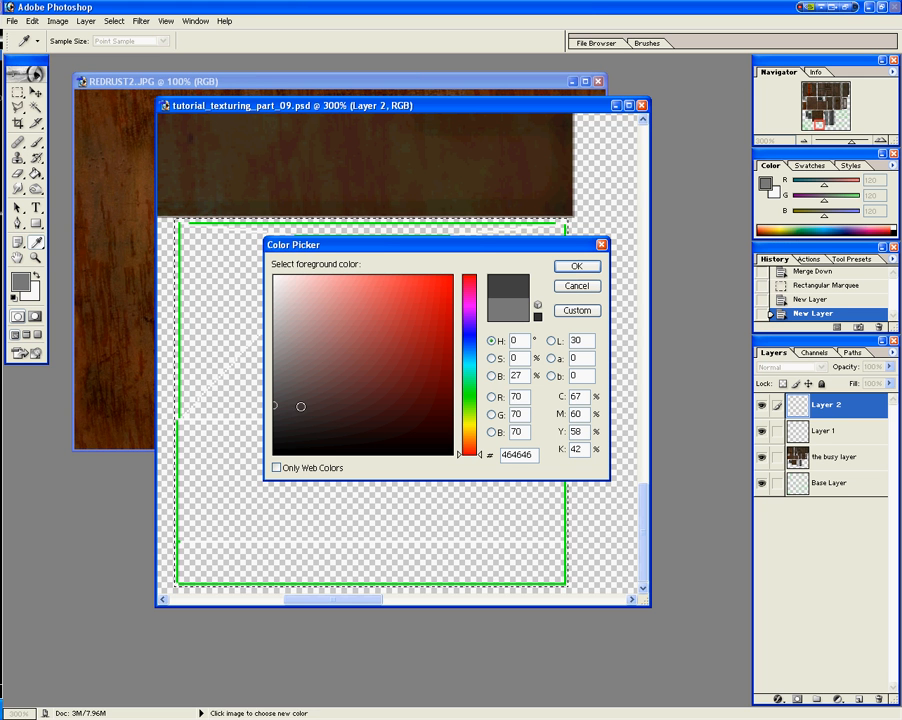
pyautogui.click(467, 335)
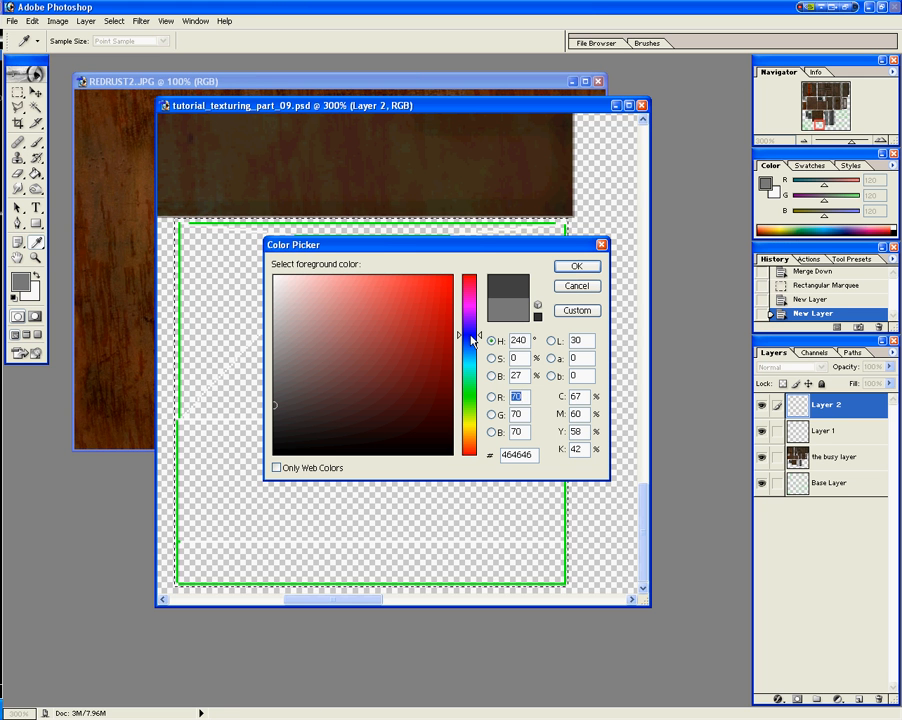
pyautogui.click(292, 405)
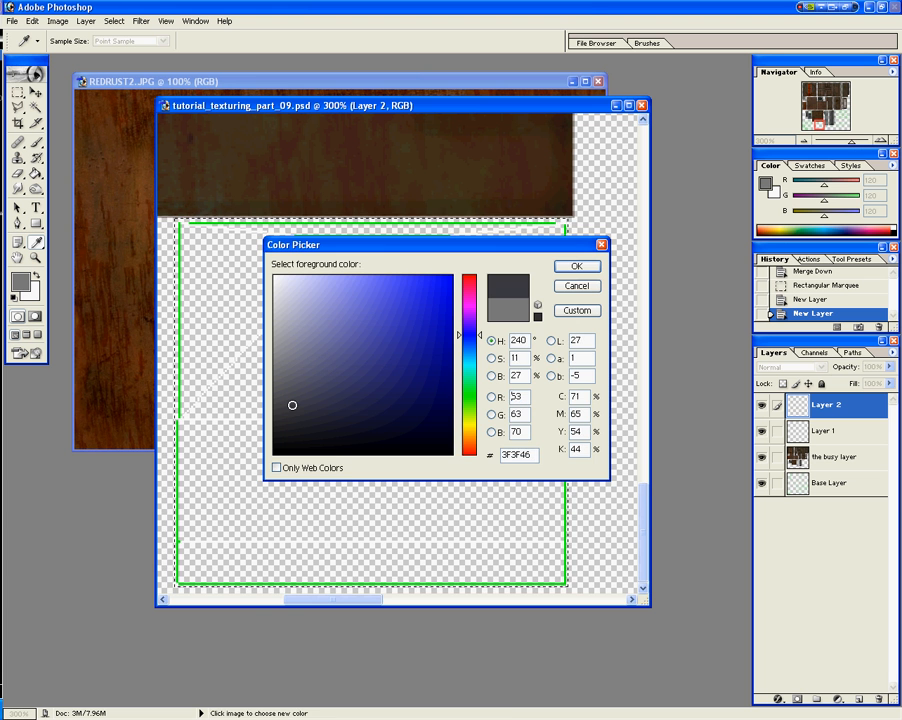
pyautogui.click(577, 266)
pyautogui.press('m')
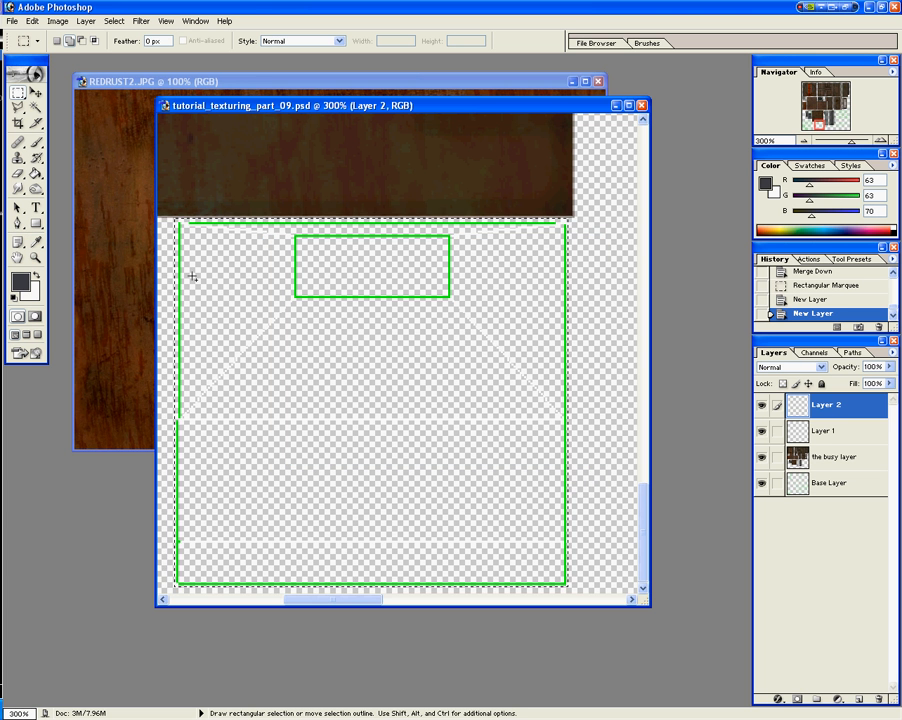
pyautogui.click(36, 143)
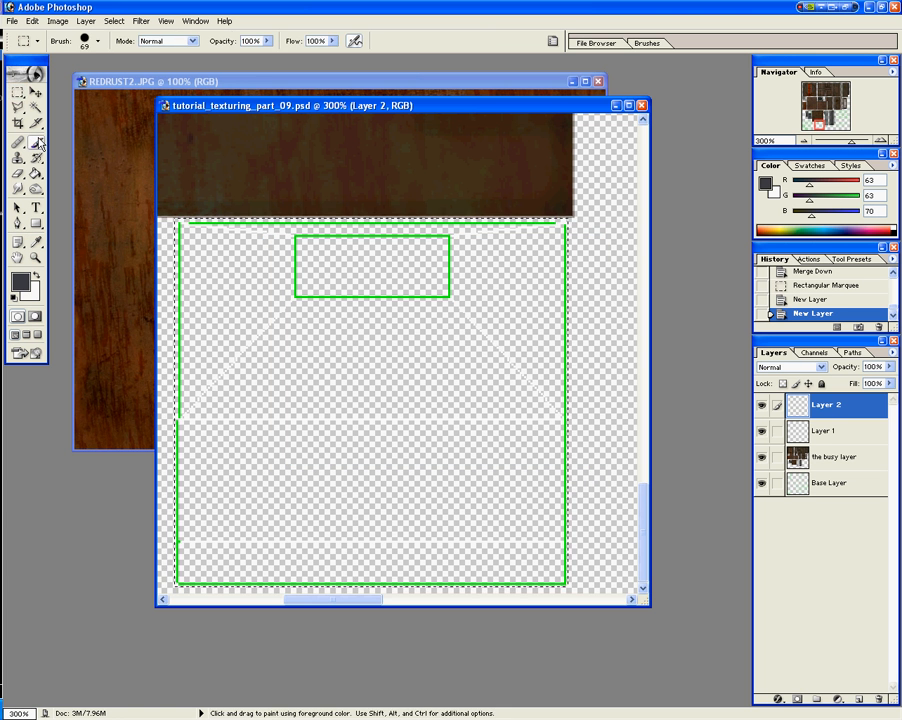
pyautogui.moveTo(211, 261)
pyautogui.mouseDown()
pyautogui.moveTo(493, 271)
pyautogui.moveTo(575, 262)
pyautogui.moveTo(574, 376)
pyautogui.moveTo(334, 560)
pyautogui.moveTo(598, 640)
pyautogui.moveTo(460, 545)
pyautogui.mouseUp()
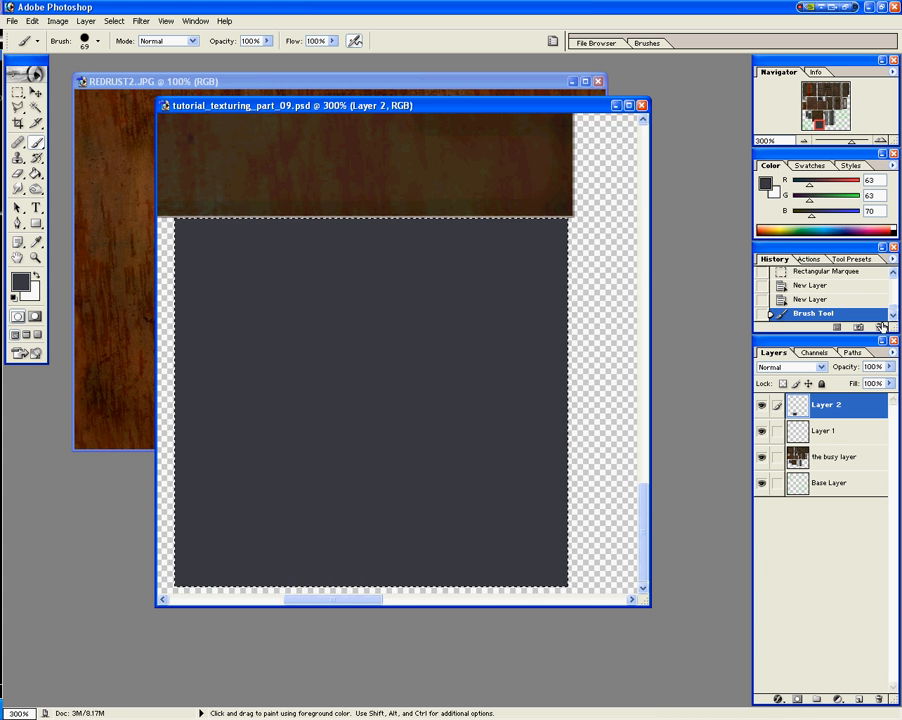
# Step: Reduce Layer 2 to 50% opacity, cut the small inner UV rectangle out of the grey fill, and return the layer to 100% opacity
pyautogui.click(872, 367)
pyautogui.write('50')
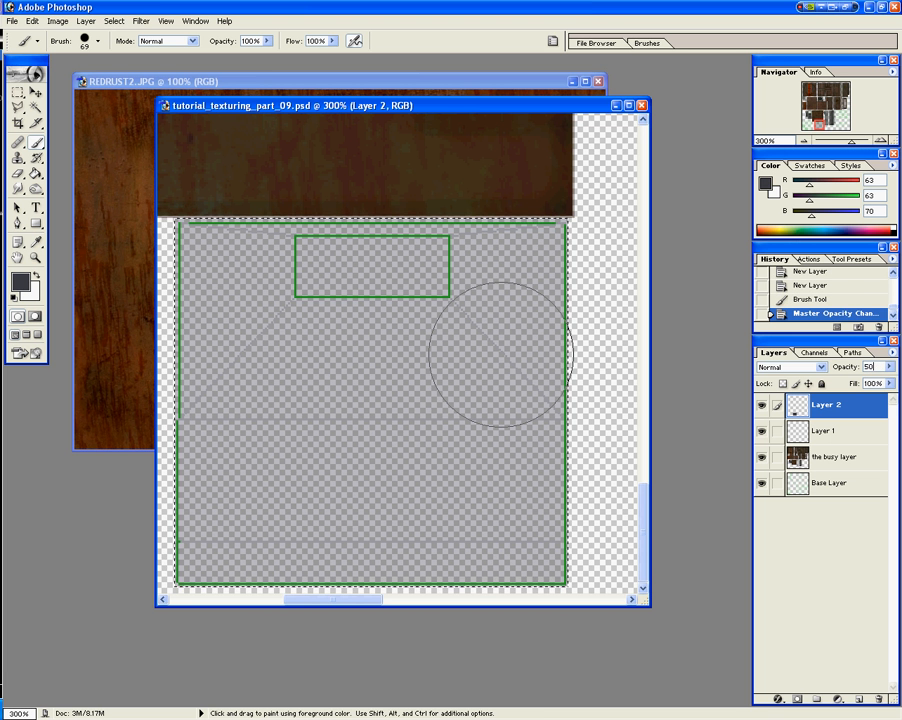
pyautogui.hotkey('ctrl', 'd')
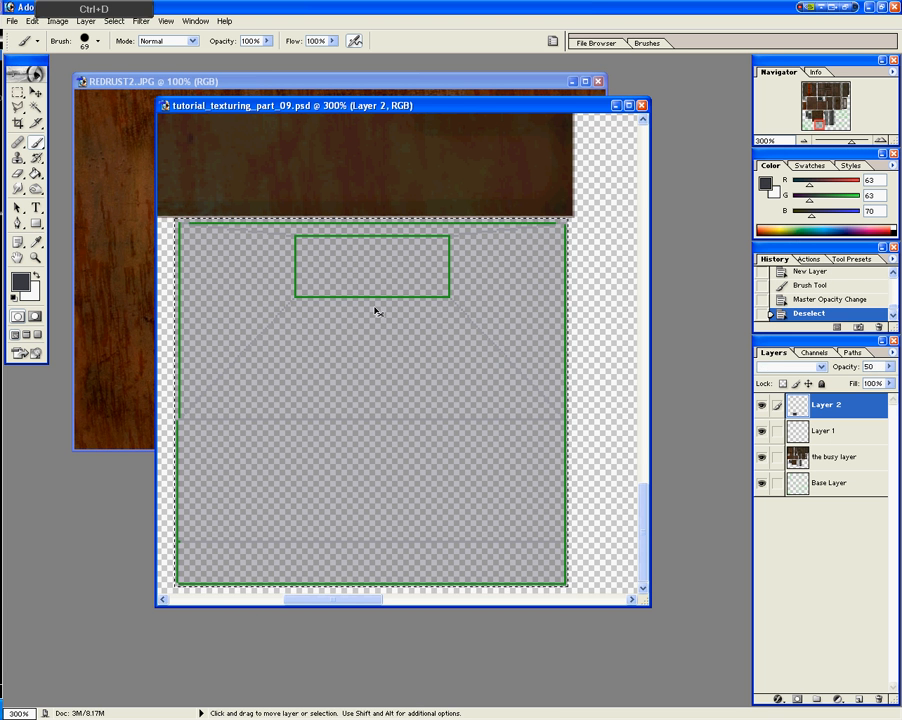
pyautogui.click(17, 92)
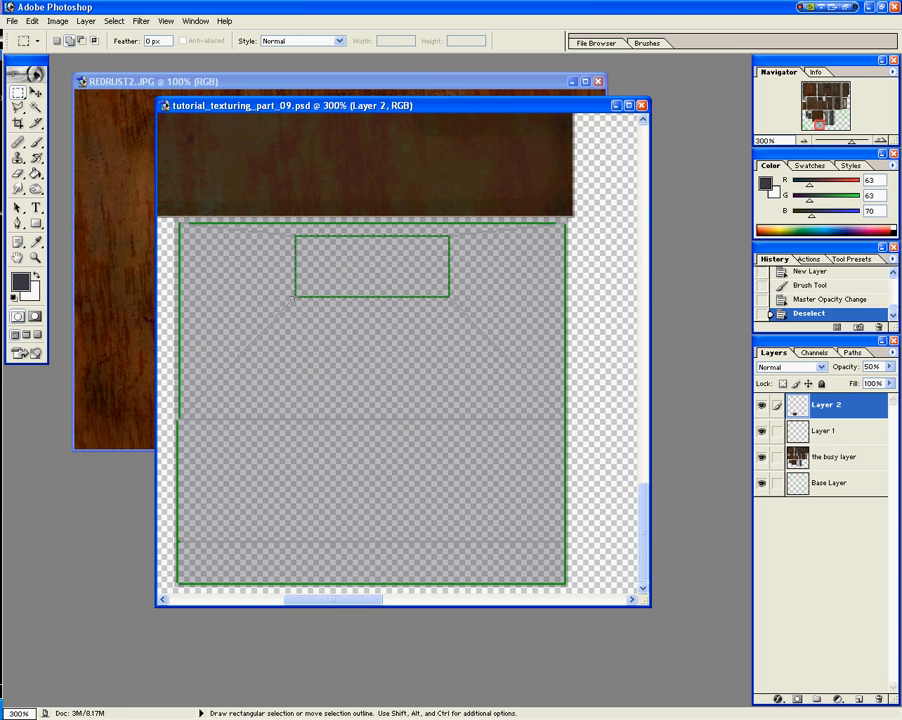
pyautogui.moveTo(450, 236); pyautogui.dragTo(293, 298)
pyautogui.press('Delete')
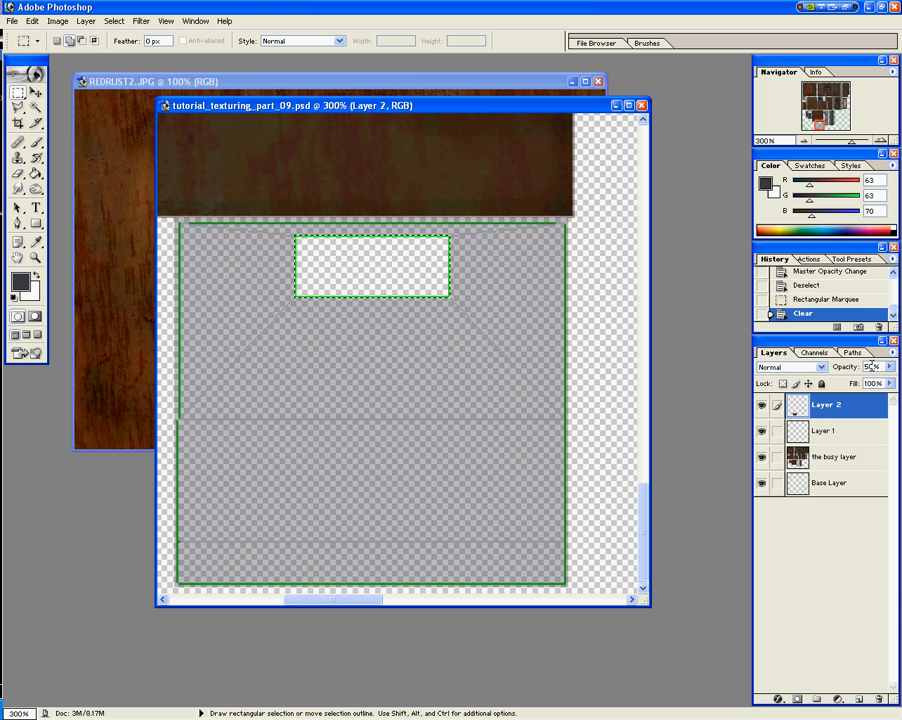
pyautogui.press('KP_1')
pyautogui.press('KP_0')
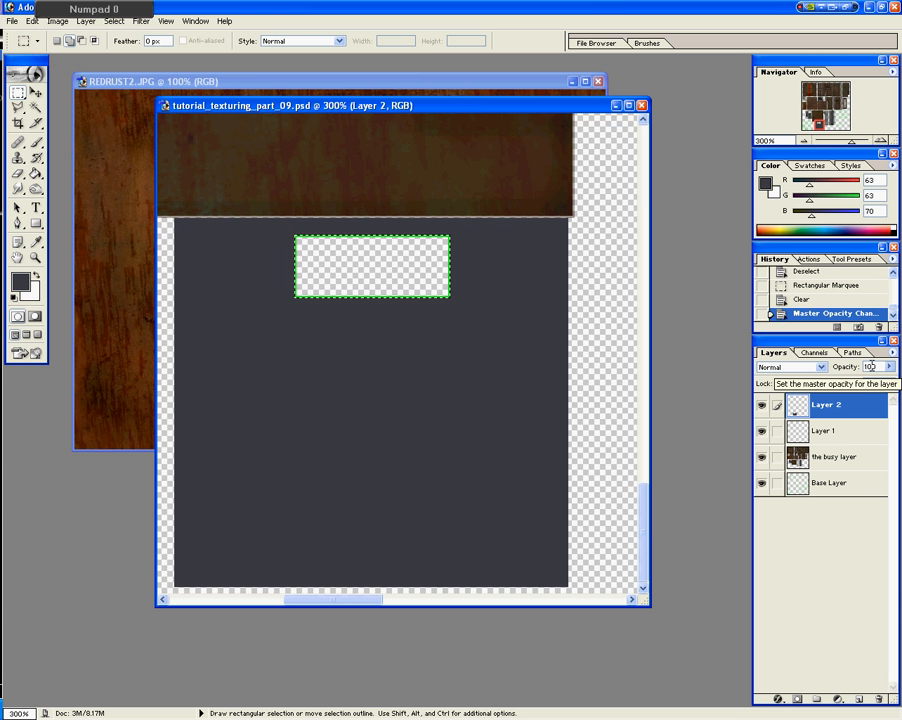
# Step: Deselect, then erase a thin vertical and a thin horizontal line through the middle of the grey square on Layer 2
pyautogui.hotkey('ctrl', 'd')
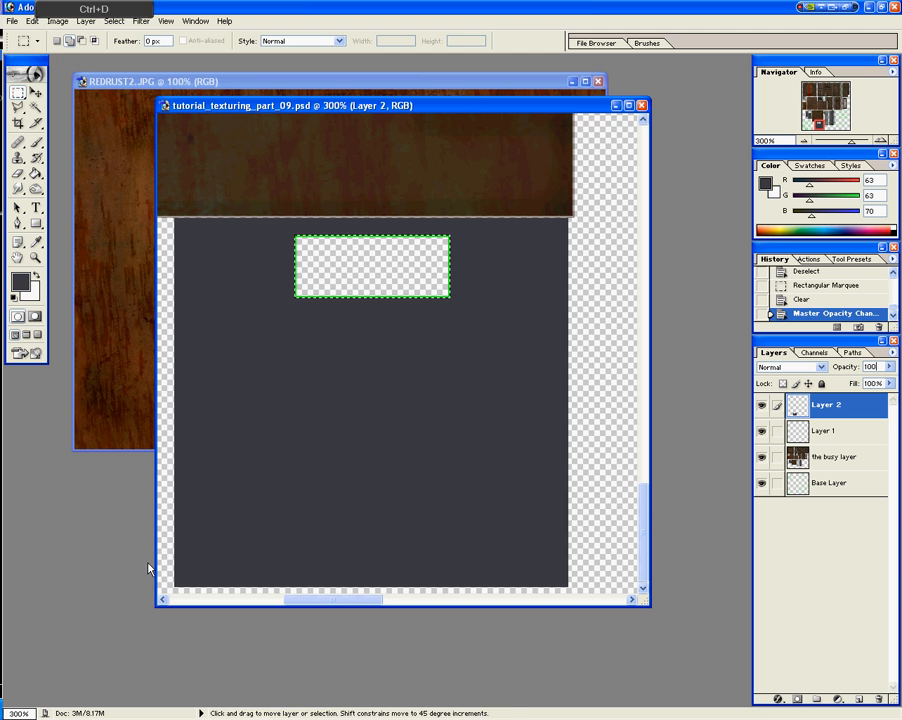
pyautogui.click(18, 176)
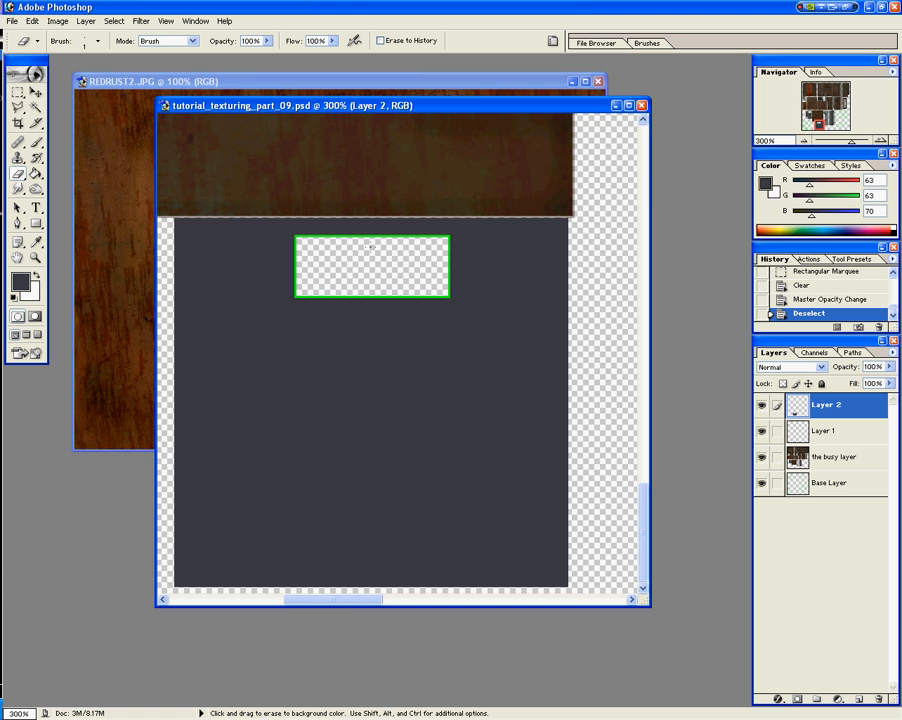
pyautogui.moveTo(369, 245)
pyautogui.mouseDown()
pyautogui.moveTo(370, 585)
pyautogui.moveTo(372, 282)
pyautogui.mouseUp()
pyautogui.keyDown('shift'); pyautogui.moveTo(371, 200); pyautogui.dragTo(371, 200); pyautogui.keyUp('shift')
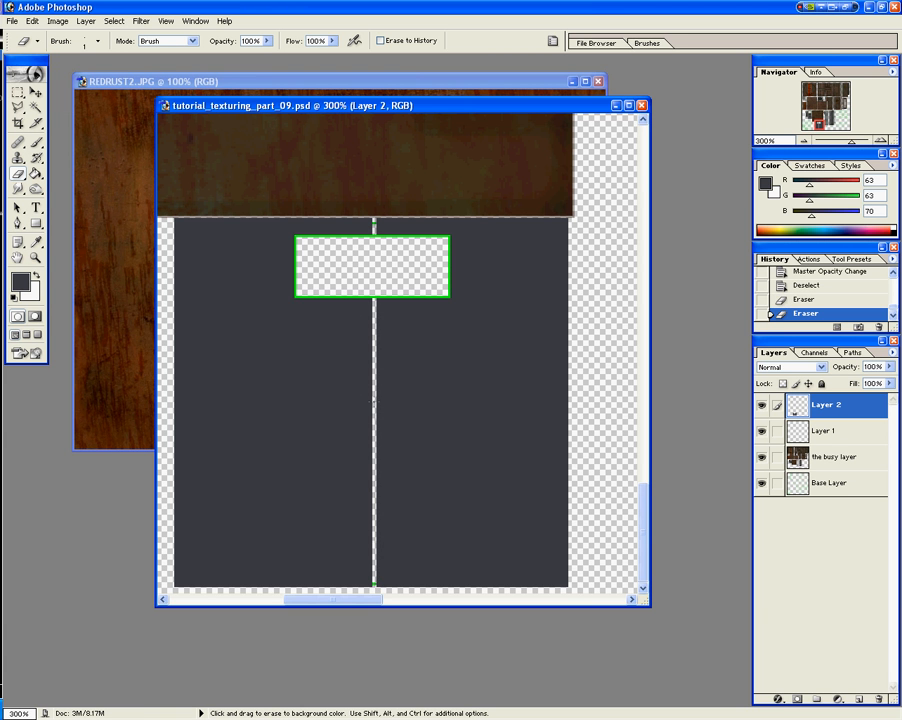
pyautogui.moveTo(376, 405)
pyautogui.keyDown('shift'); pyautogui.mouseDown()
pyautogui.moveTo(562, 405)
pyautogui.moveTo(180, 405)
pyautogui.mouseUp(); pyautogui.keyUp('shift')
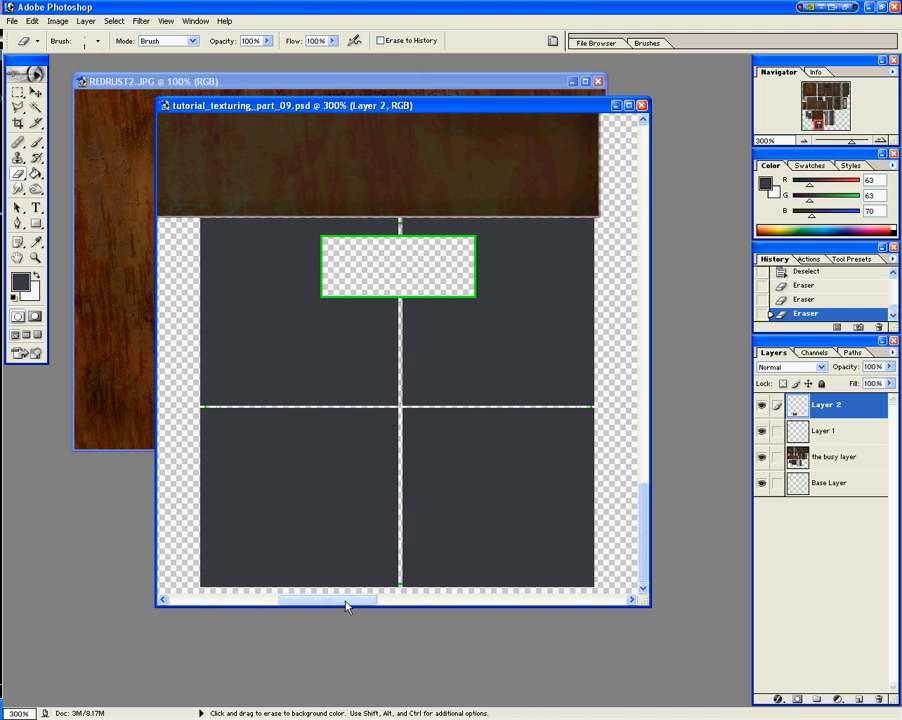
# Step: Erase two thin full-height vertical lines that halve the left and right halves of the grey square
pyautogui.click(301, 207)
pyautogui.keyDown('shift'); pyautogui.moveTo(302, 212); pyautogui.dragTo(302, 589); pyautogui.keyUp('shift')
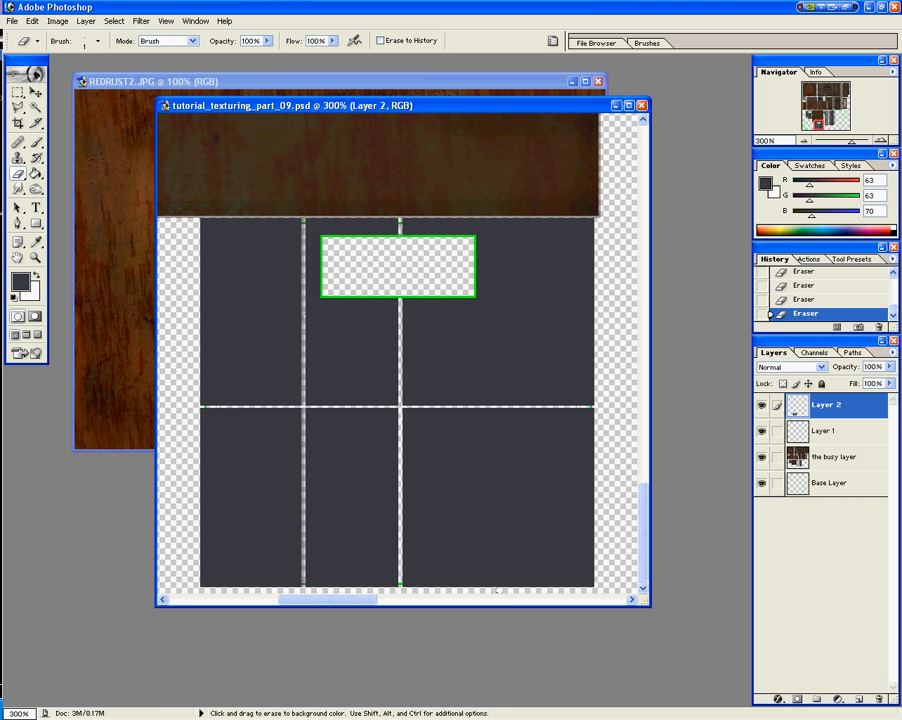
pyautogui.keyDown('shift'); pyautogui.moveTo(499, 588); pyautogui.dragTo(499, 199); pyautogui.keyUp('shift')
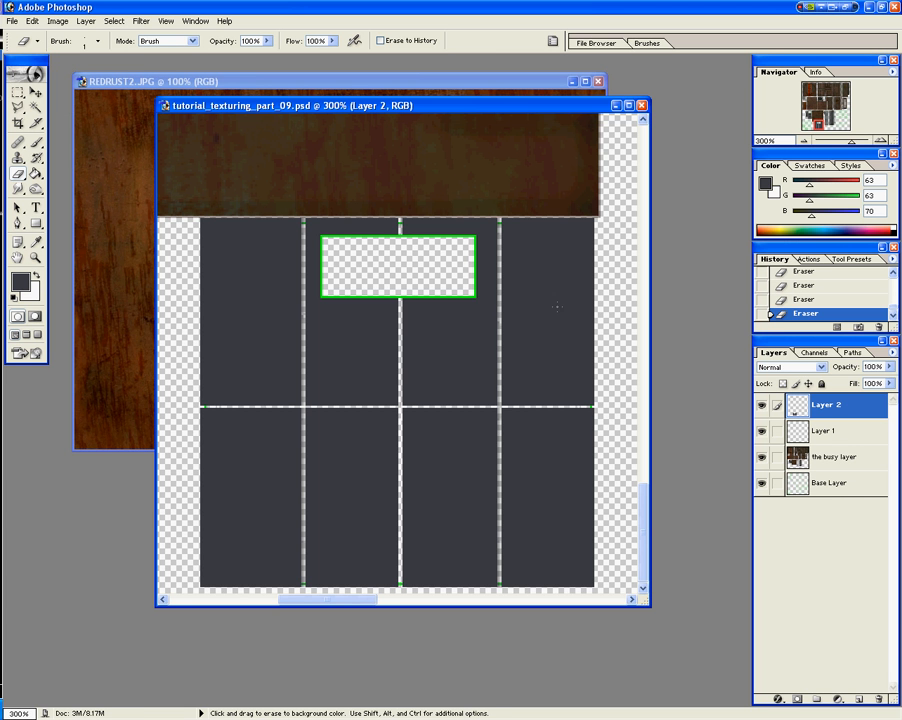
# Step: Erase two thin full-width horizontal lines that halve the upper and lower halves of the grey square
pyautogui.press('shift')
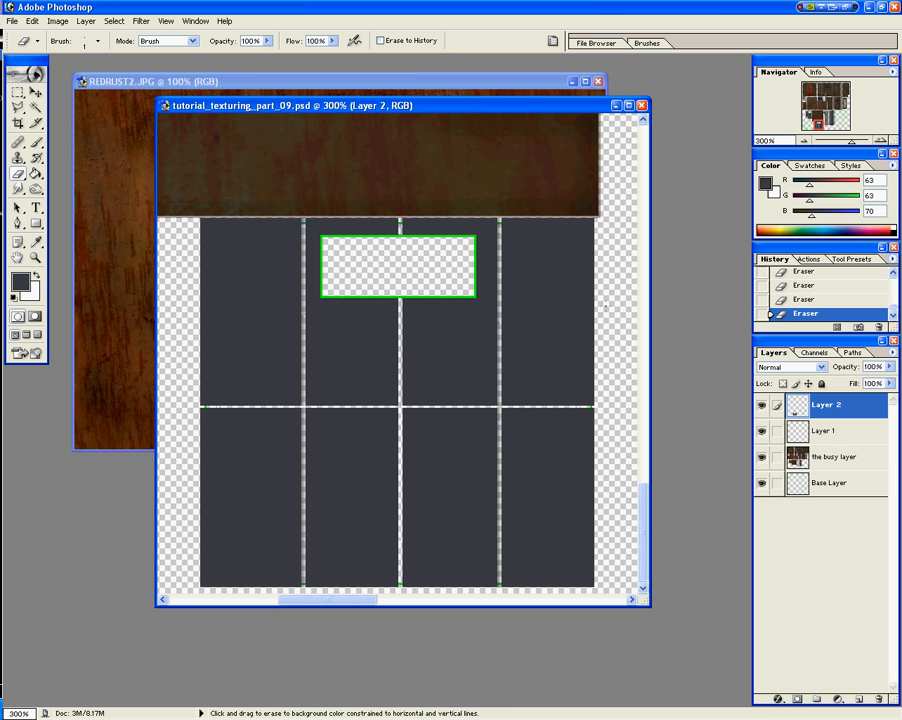
pyautogui.keyDown('shift'); pyautogui.moveTo(583, 308); pyautogui.dragTo(544, 310); pyautogui.keyUp('shift')
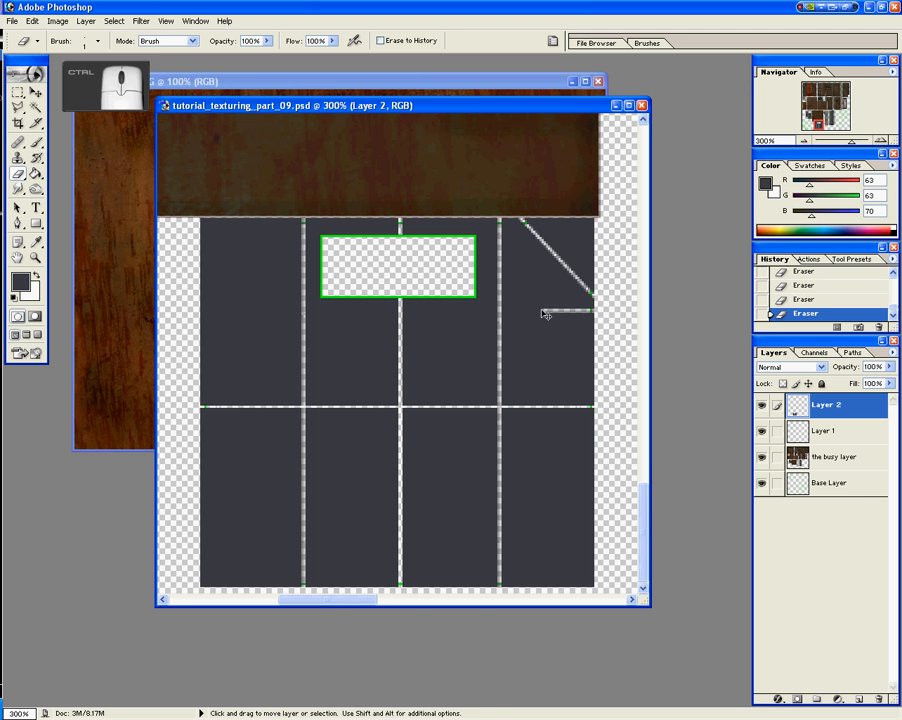
pyautogui.hotkey('ctrl', 'z')
pyautogui.press('shift')
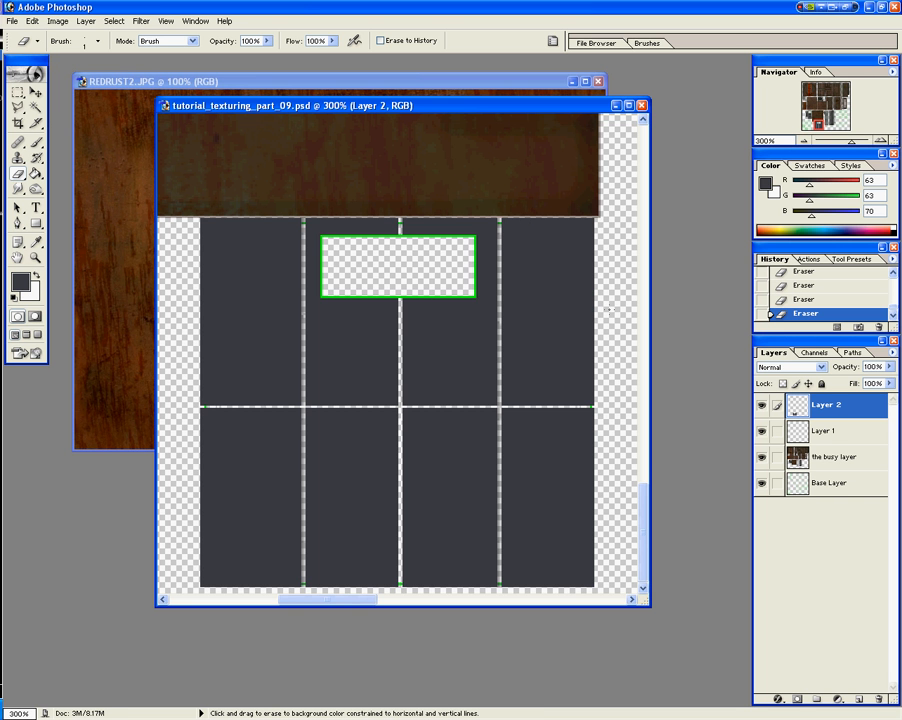
pyautogui.keyDown('shift'); pyautogui.moveTo(610, 311); pyautogui.dragTo(187, 313); pyautogui.keyUp('shift')
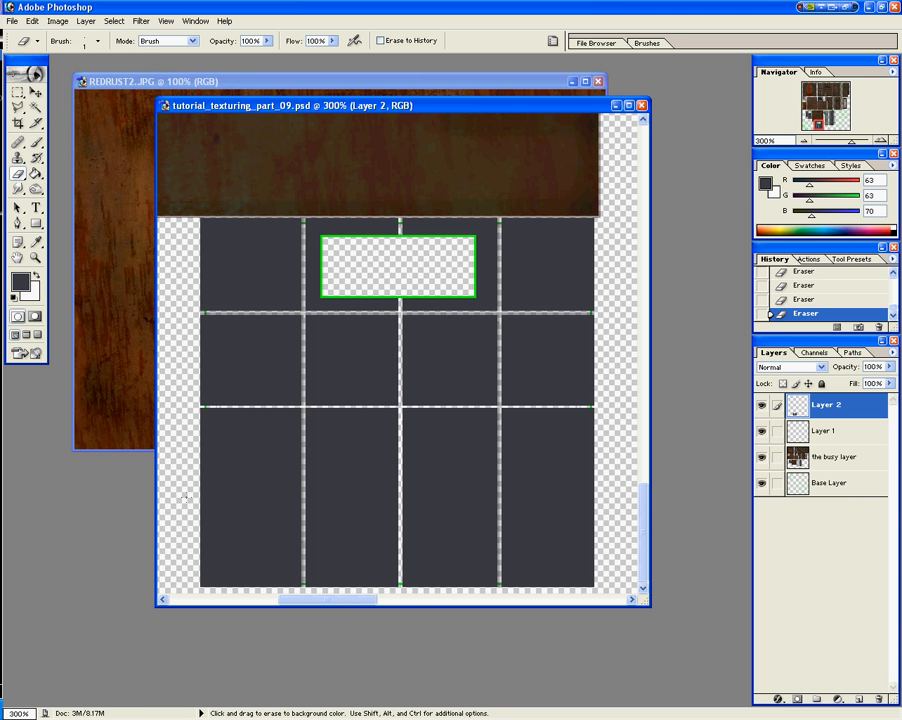
pyautogui.press('shift')
pyautogui.moveTo(185, 497)
pyautogui.keyDown('shift'); pyautogui.mouseDown()
pyautogui.moveTo(595, 497)
pyautogui.moveTo(608, 507)
pyautogui.mouseUp(); pyautogui.keyUp('shift')
pyautogui.click(609, 507)
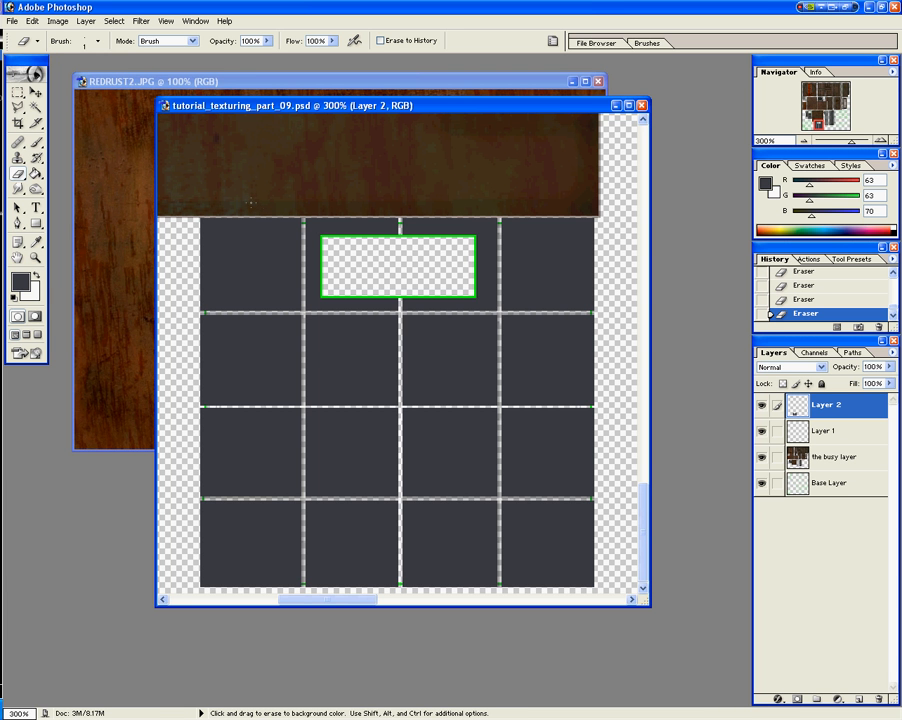
# Step: Erase a thin vertical line down the middle of each of the four grey columns, skipping the cut-out rectangle
pyautogui.press('shift')
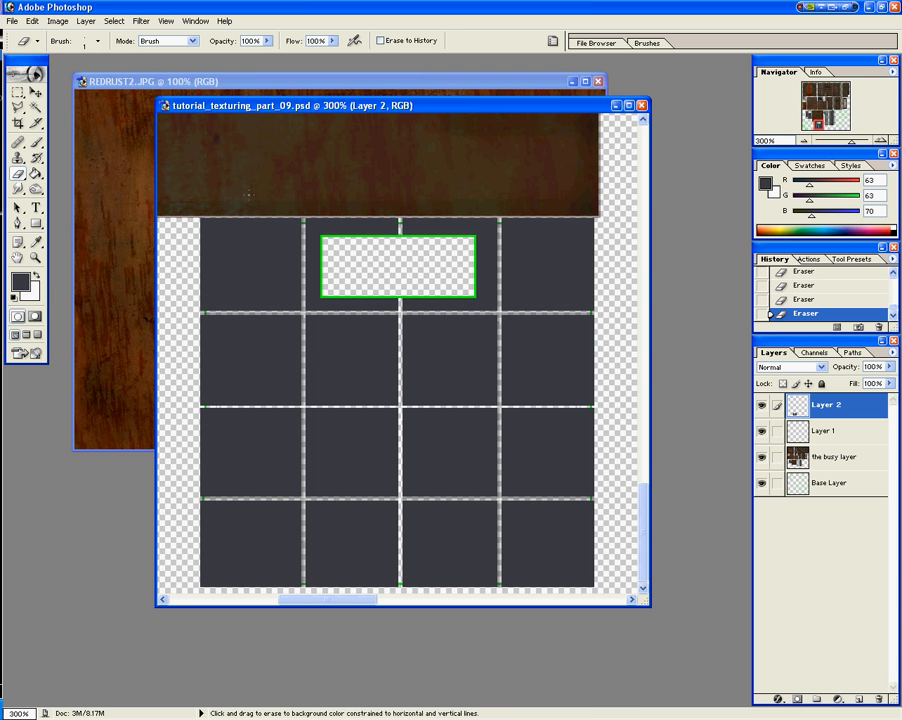
pyautogui.keyDown('shift'); pyautogui.moveTo(248, 197); pyautogui.dragTo(248, 592); pyautogui.keyUp('shift')
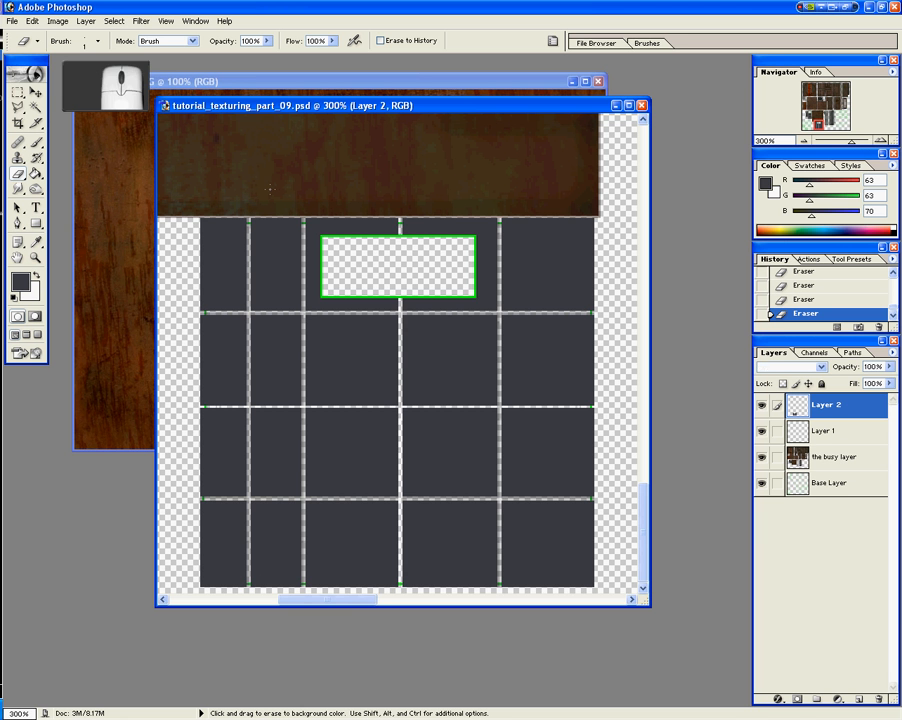
pyautogui.keyDown('shift'); pyautogui.moveTo(348, 197); pyautogui.dragTo(348, 250); pyautogui.keyUp('shift')
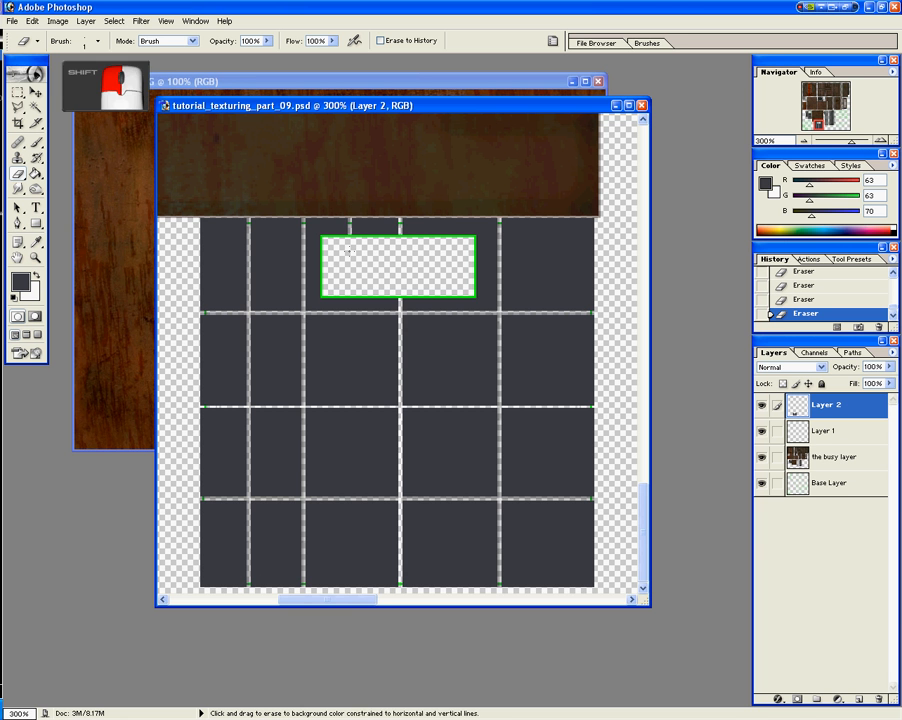
pyautogui.keyDown('shift'); pyautogui.moveTo(343, 332); pyautogui.dragTo(345, 592); pyautogui.keyUp('shift')
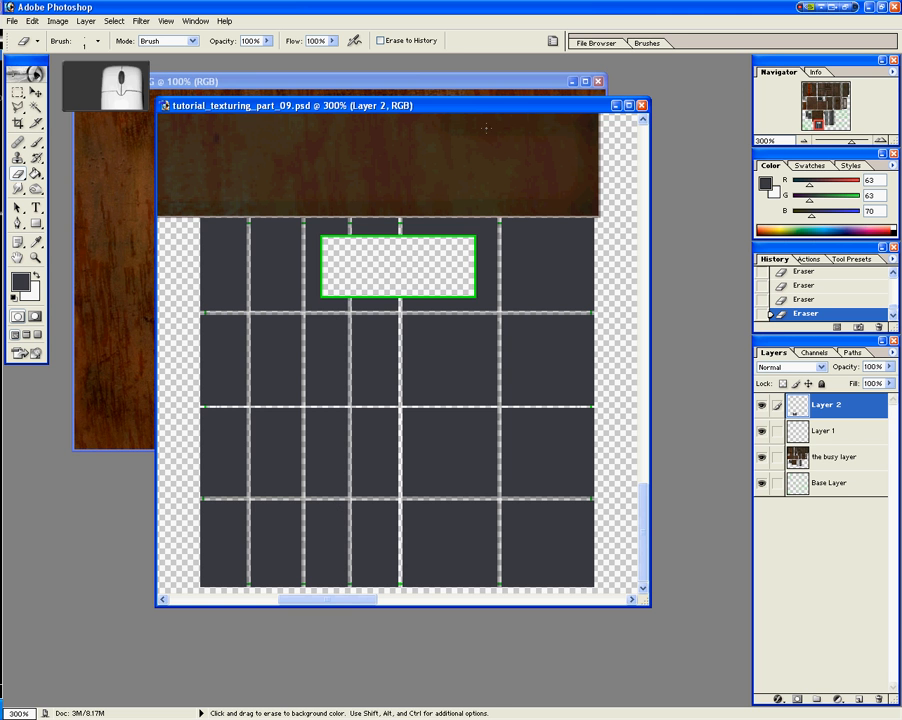
pyautogui.keyDown('shift'); pyautogui.moveTo(449, 206); pyautogui.dragTo(448, 590); pyautogui.keyUp('shift')
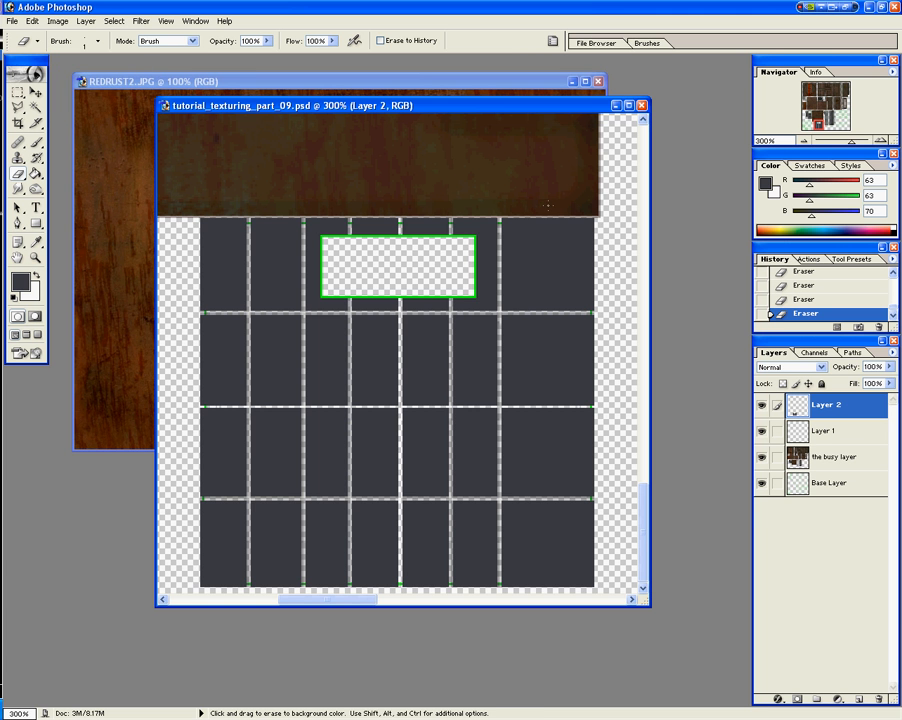
pyautogui.keyDown('shift'); pyautogui.moveTo(547, 205); pyautogui.dragTo(551, 588); pyautogui.keyUp('shift')
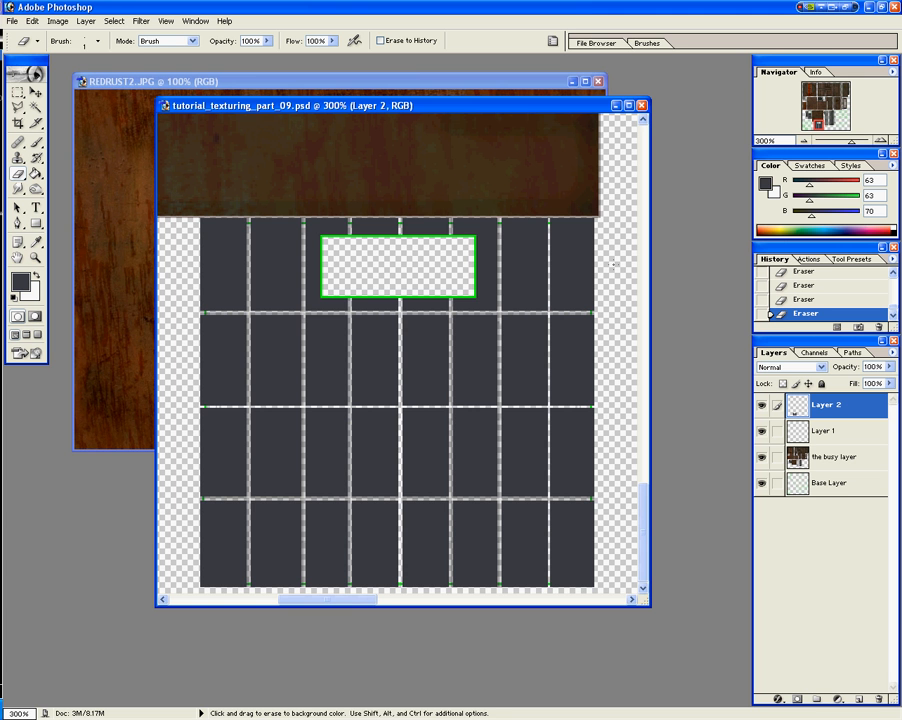
# Step: Erase a thin horizontal line through the middle of each of the four tile rows to complete the grid
pyautogui.keyDown('shift'); pyautogui.moveTo(613, 265); pyautogui.dragTo(489, 265); pyautogui.keyUp('shift')
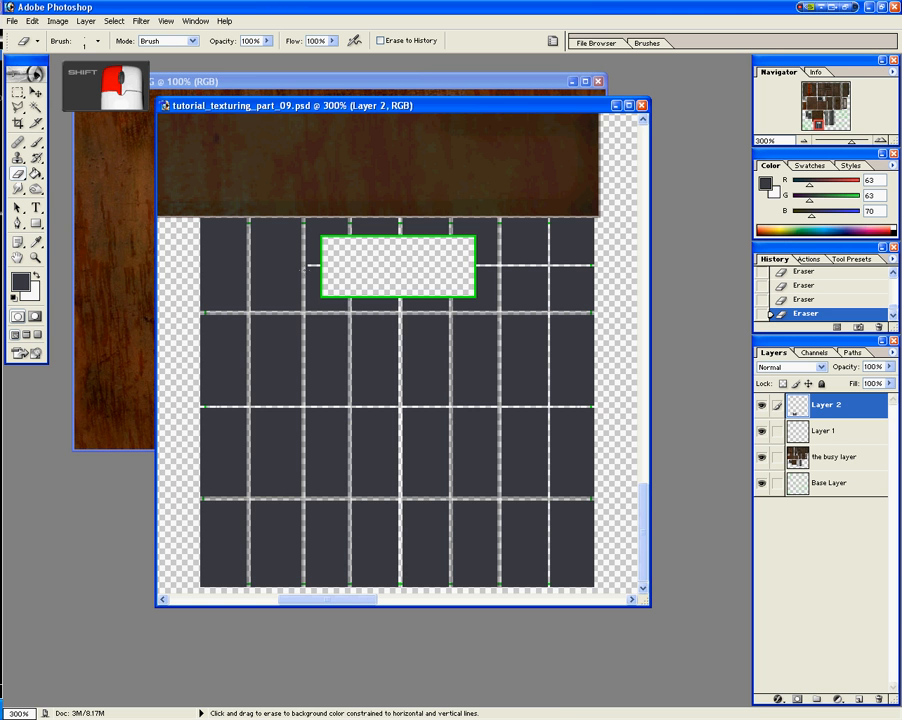
pyautogui.keyDown('shift'); pyautogui.moveTo(304, 265); pyautogui.dragTo(188, 266); pyautogui.keyUp('shift')
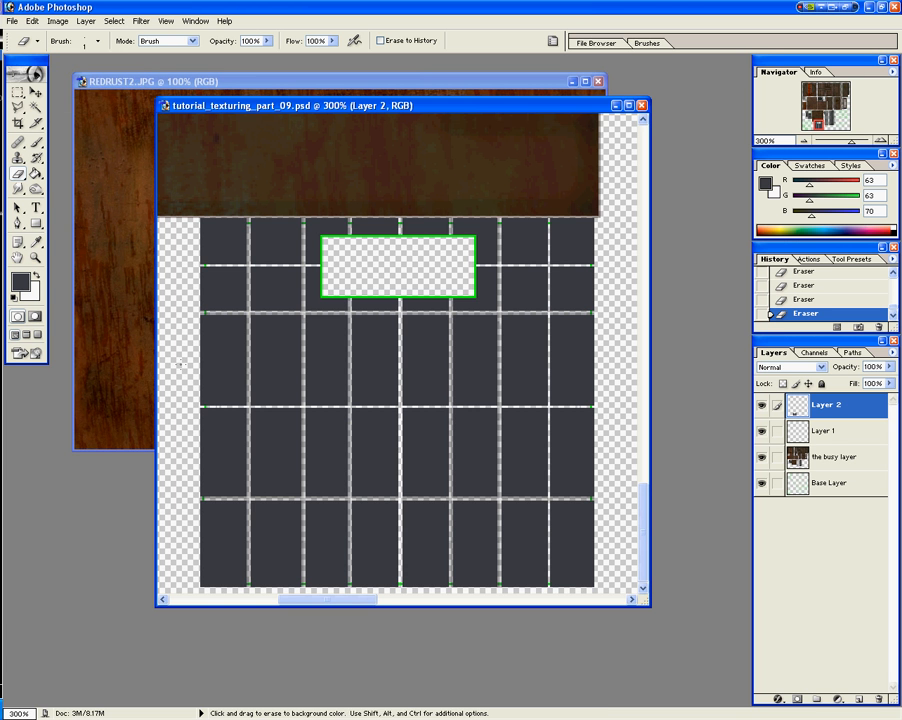
pyautogui.keyDown('shift'); pyautogui.moveTo(181, 362); pyautogui.dragTo(617, 380); pyautogui.keyUp('shift')
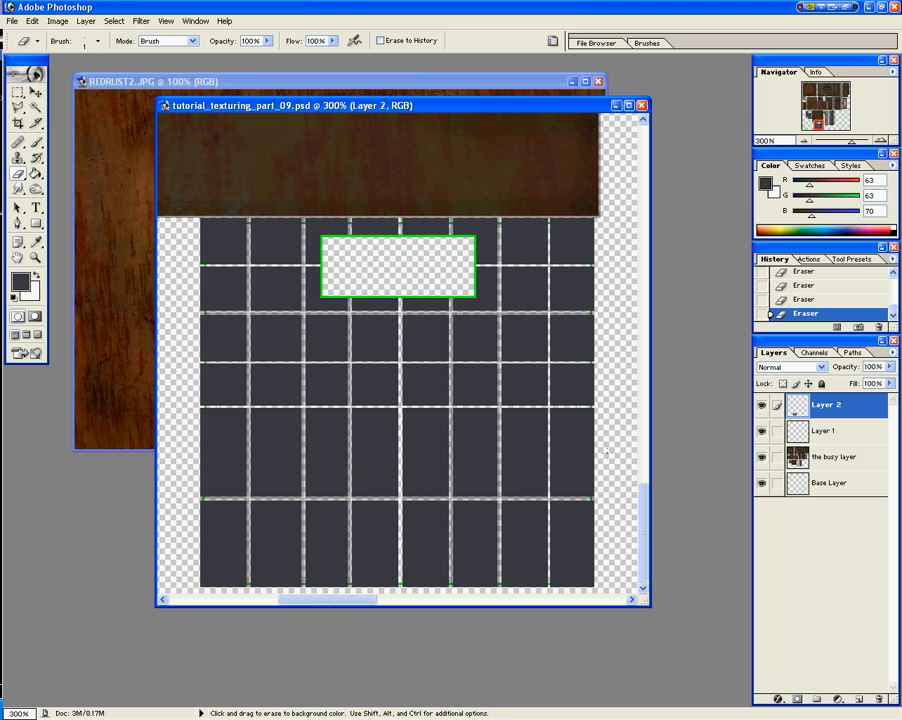
pyautogui.keyDown('shift'); pyautogui.moveTo(608, 452); pyautogui.dragTo(183, 453); pyautogui.keyUp('shift')
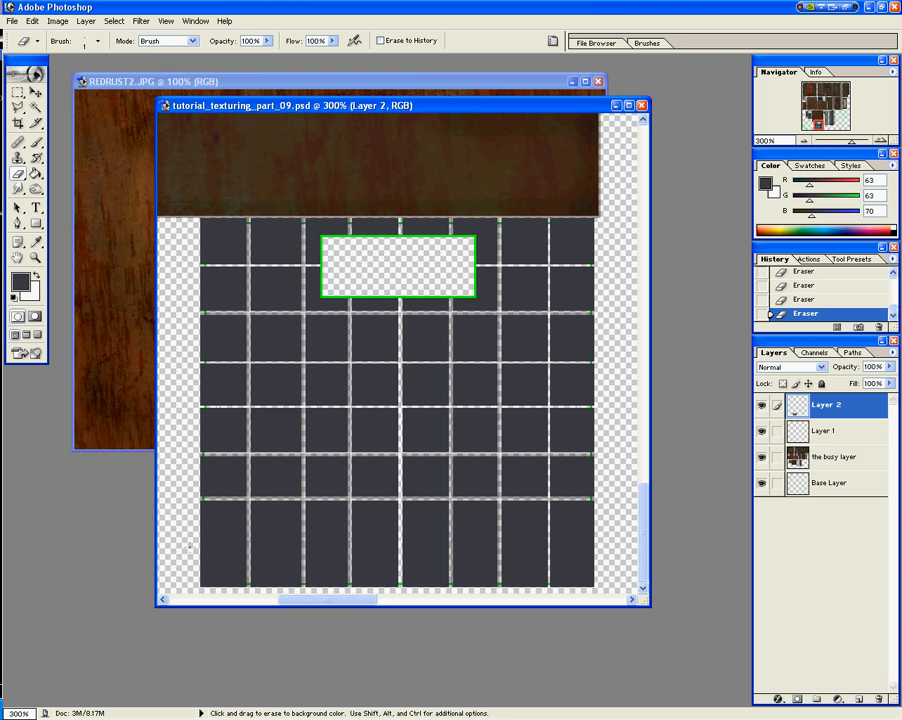
pyautogui.keyDown('shift'); pyautogui.moveTo(188, 546); pyautogui.dragTo(585, 549); pyautogui.keyUp('shift')
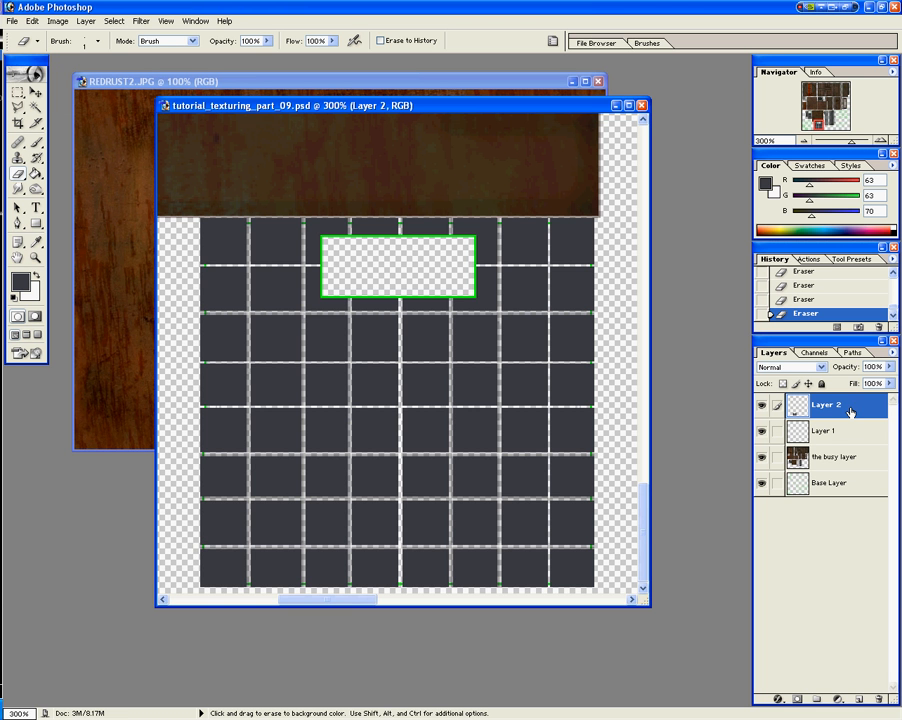
pyautogui.rightClick(853, 412)
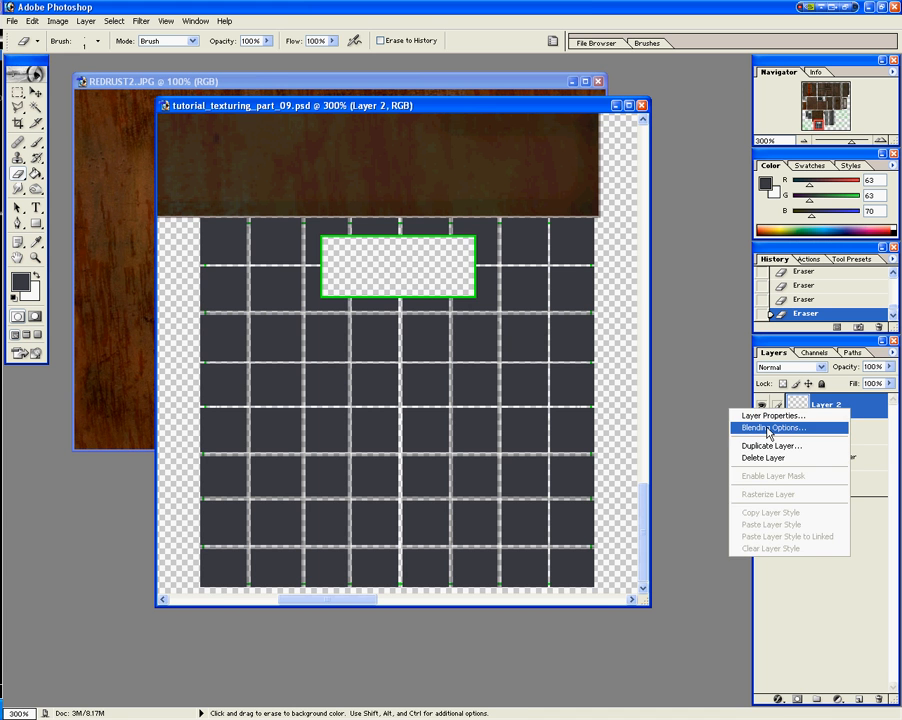
pyautogui.click(768, 428)
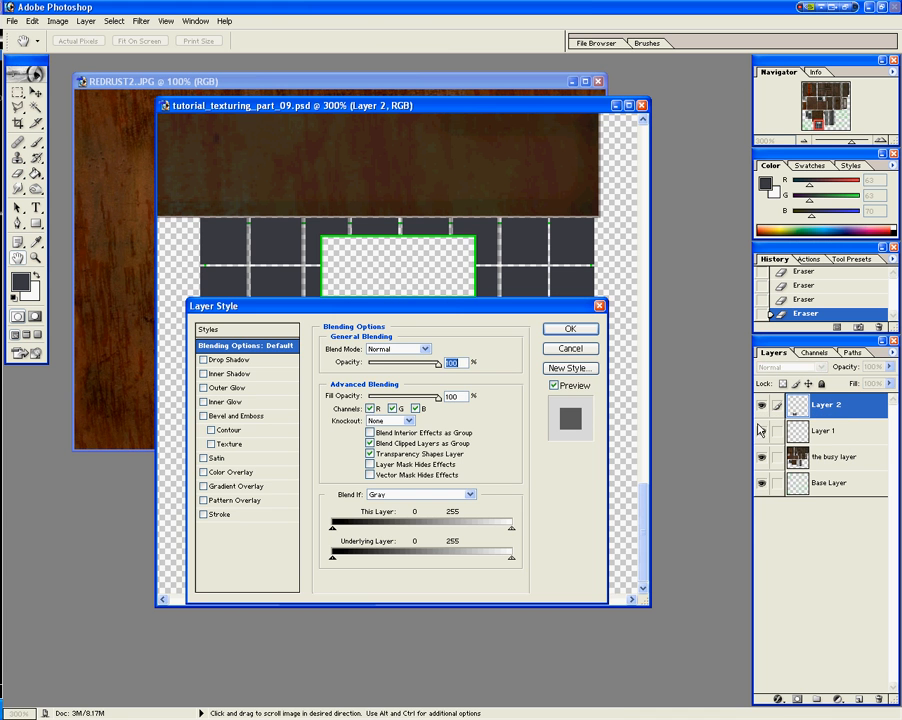
pyautogui.click(204, 416)
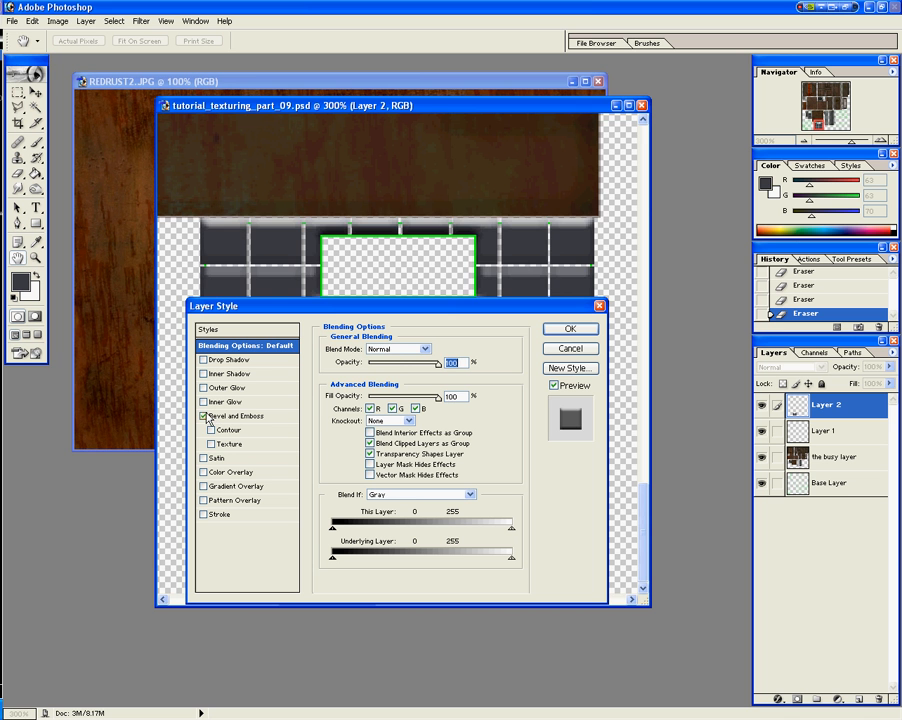
pyautogui.write('40')
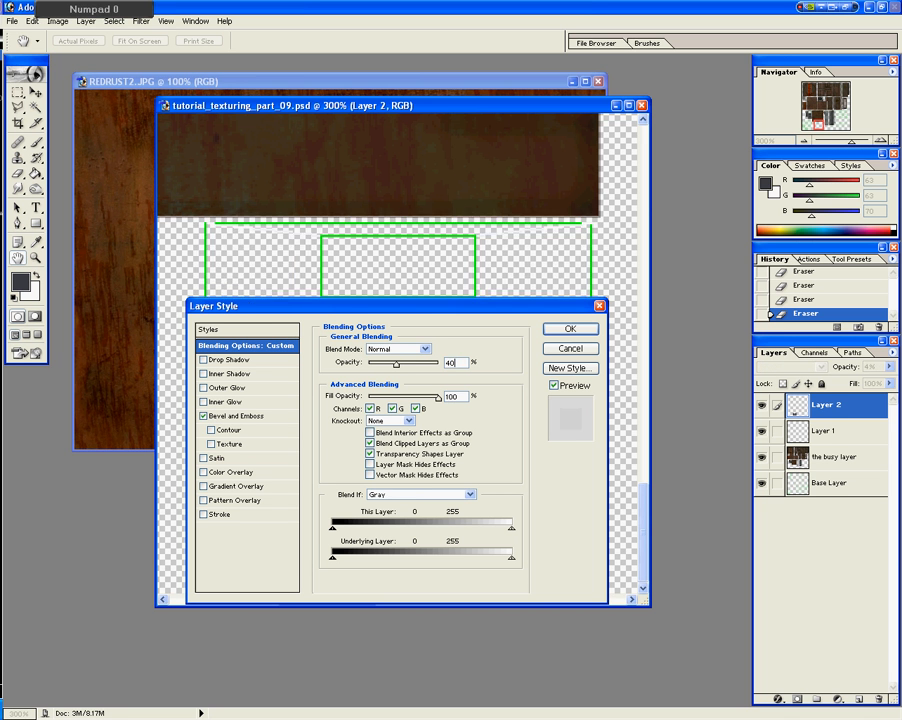
pyautogui.press('Tab')
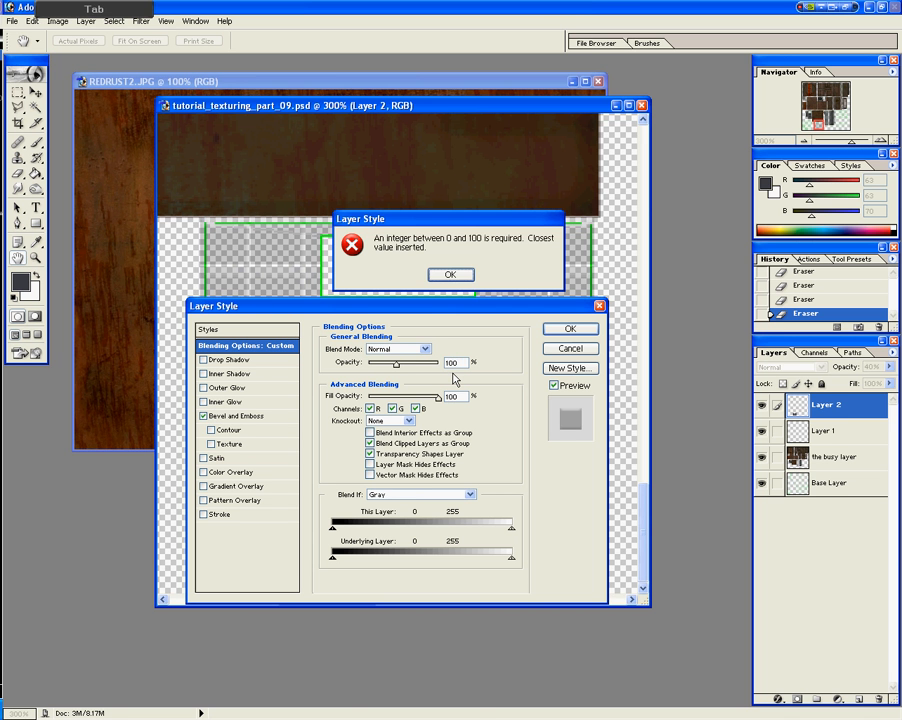
pyautogui.click(450, 274)
pyautogui.write('40')
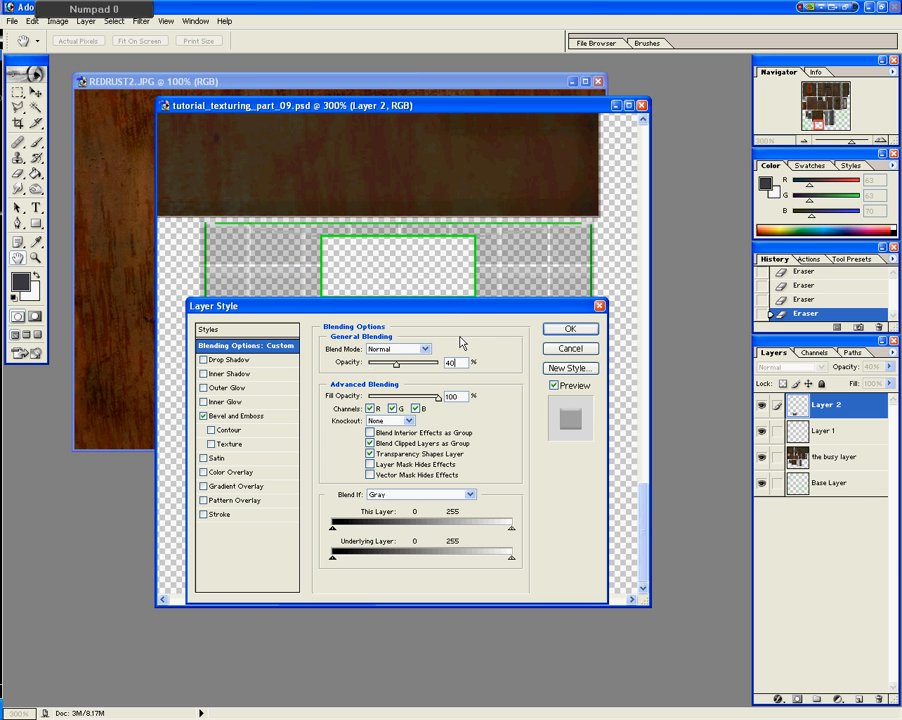
pyautogui.press('Tab')
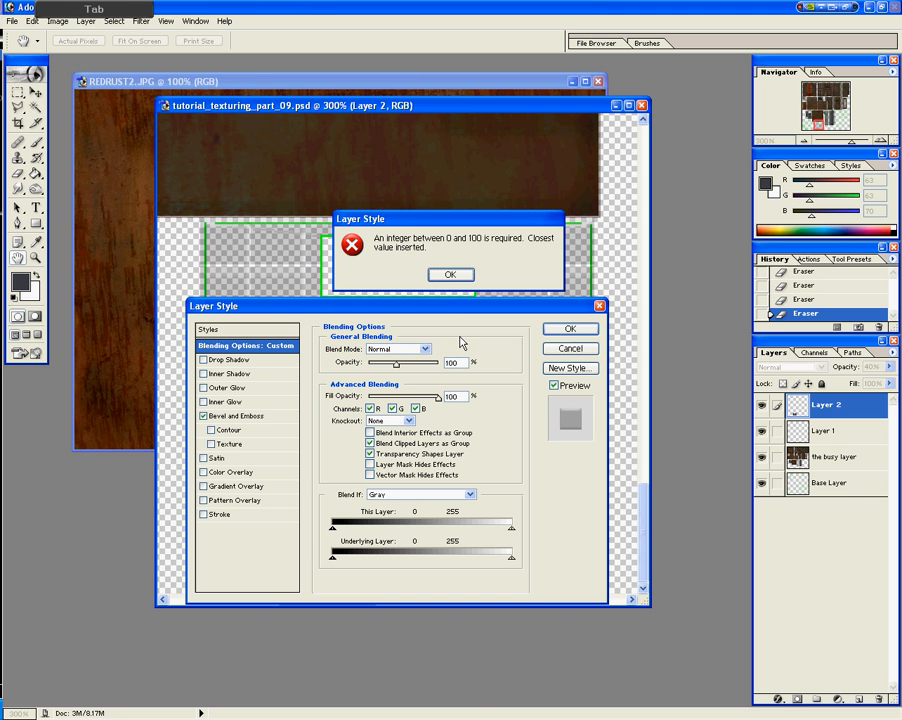
pyautogui.click(447, 278)
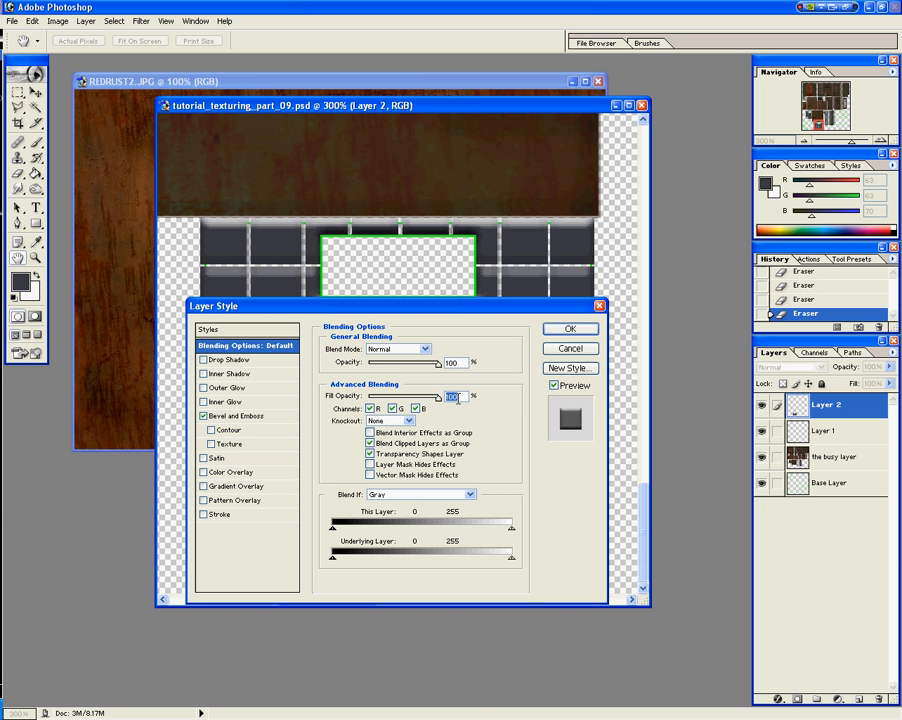
pyautogui.write('40')
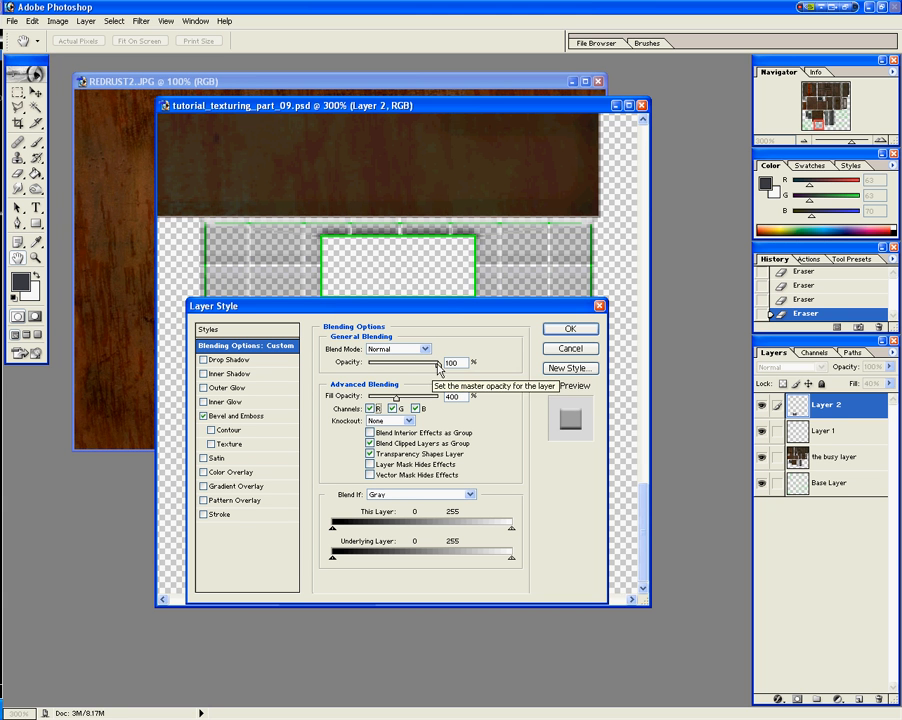
pyautogui.click(436, 363)
pyautogui.click(451, 273)
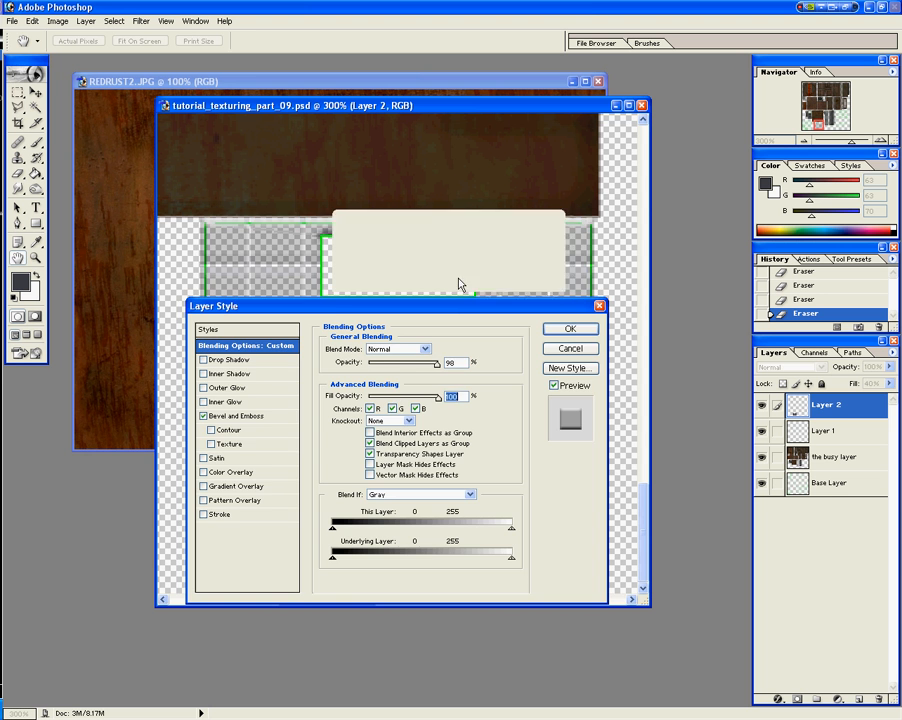
pyautogui.click(569, 349)
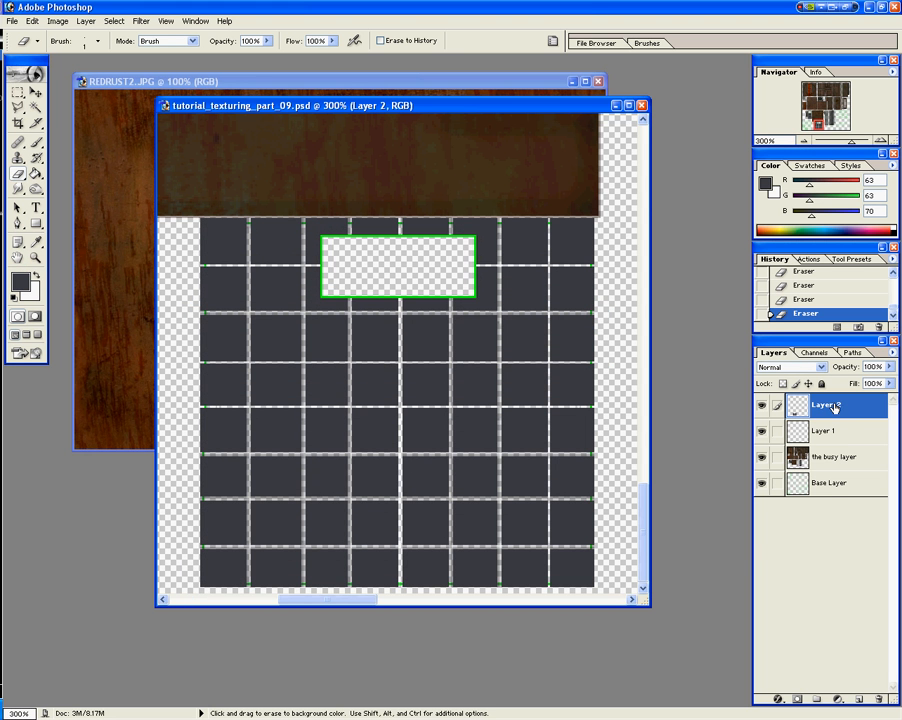
# Step: Apply an inner Bevel and Emboss to the grey tile grid on Layer 2 with depth 400% and size 1 px
pyautogui.rightClick(836, 405)
pyautogui.click(746, 425)
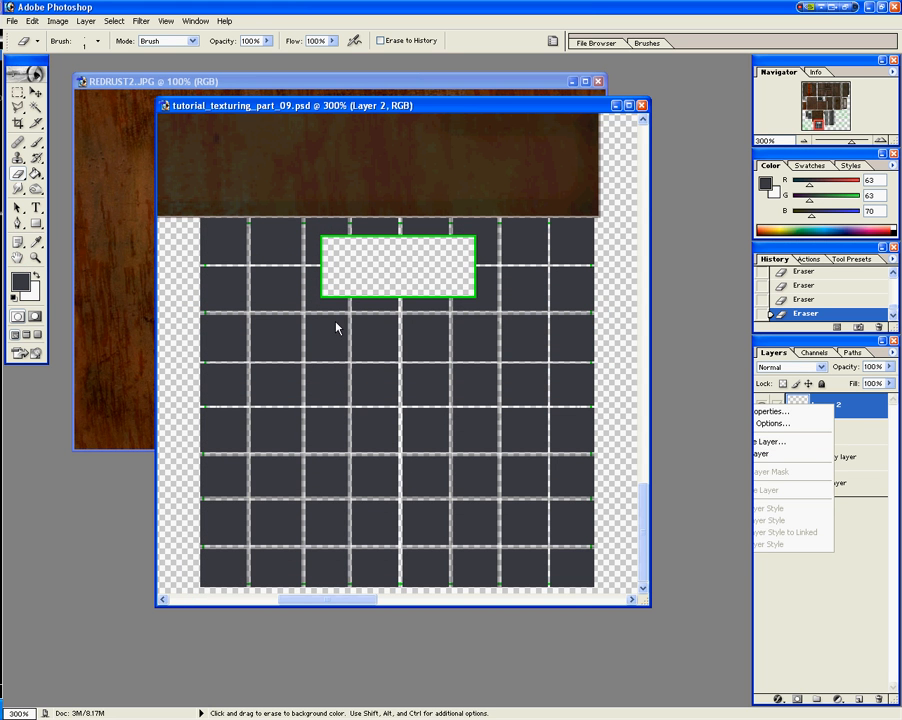
pyautogui.click(233, 418)
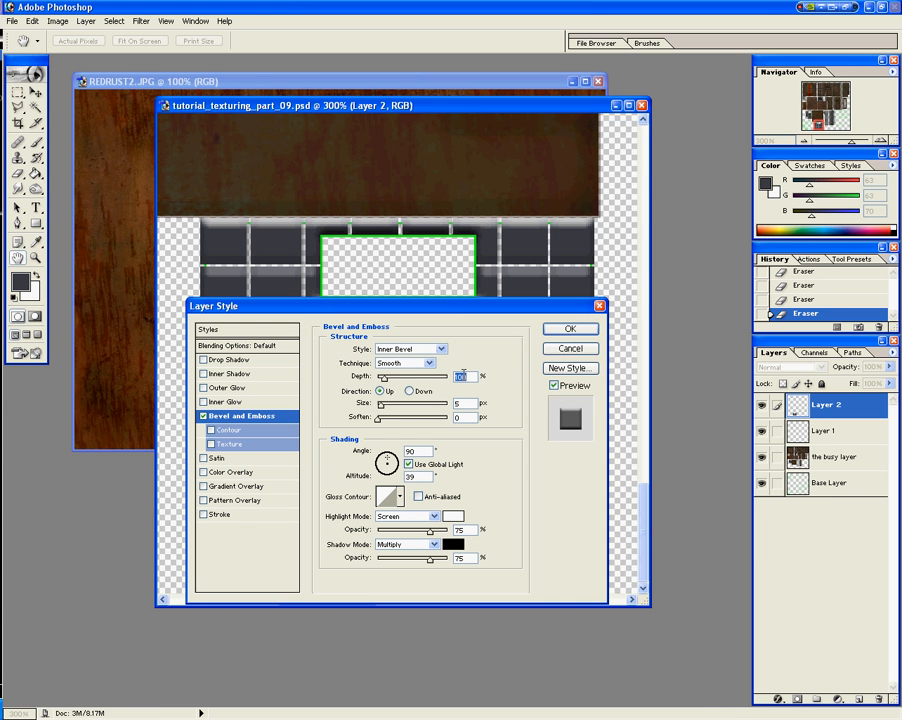
pyautogui.write('400')
pyautogui.press('Tab')
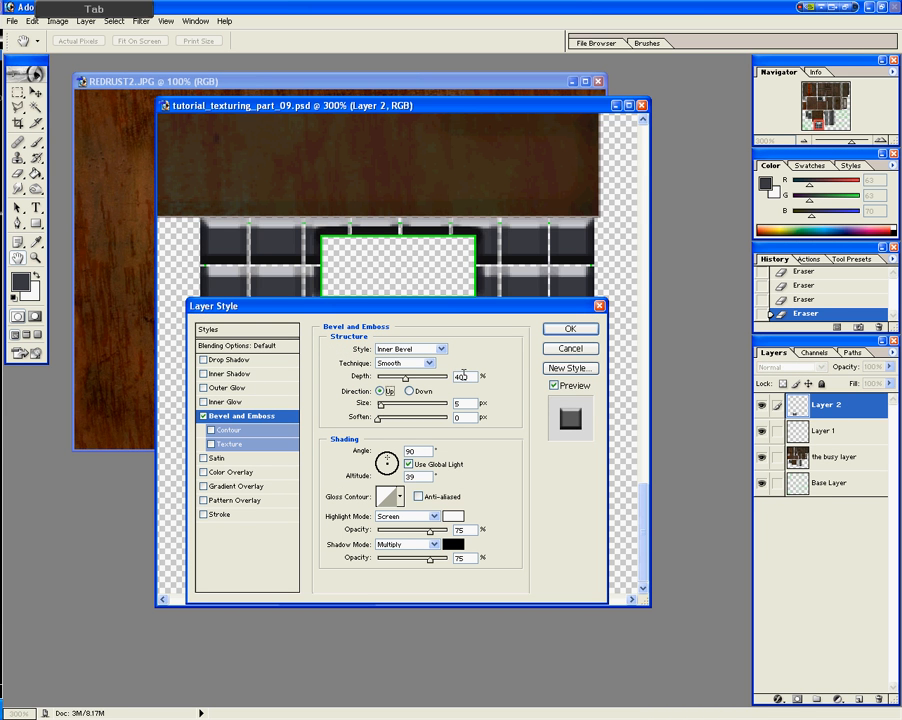
pyautogui.write('1')
pyautogui.press('Tab')
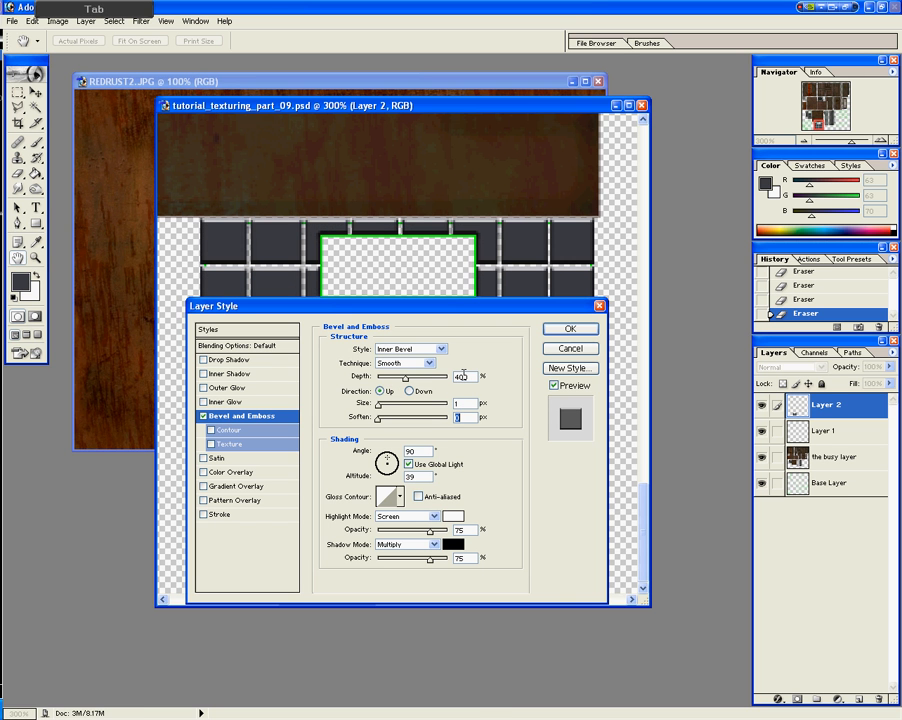
pyautogui.press('Tab')
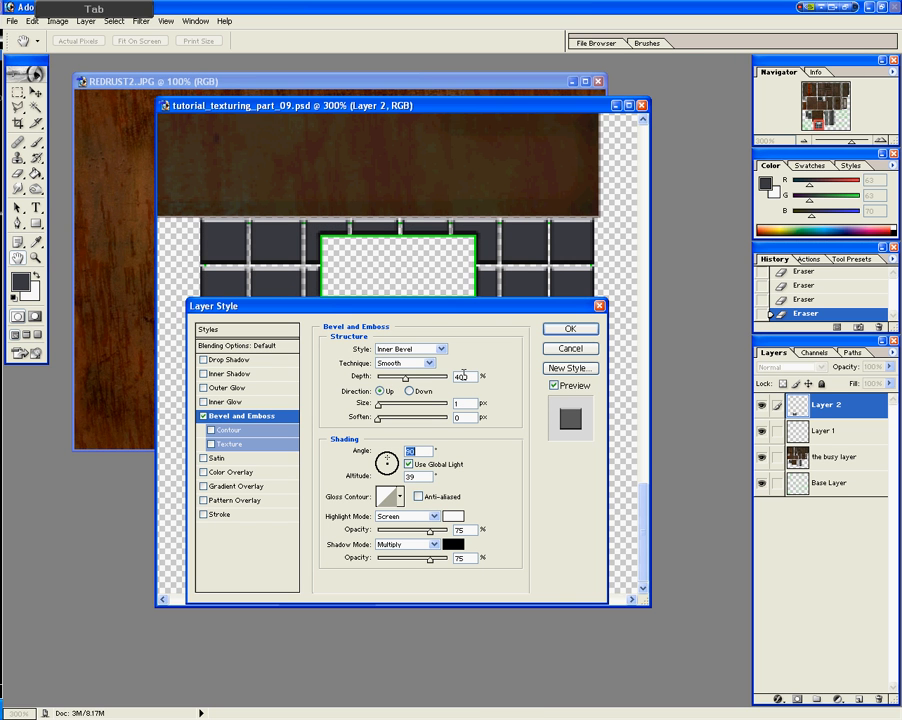
pyautogui.click(586, 334)
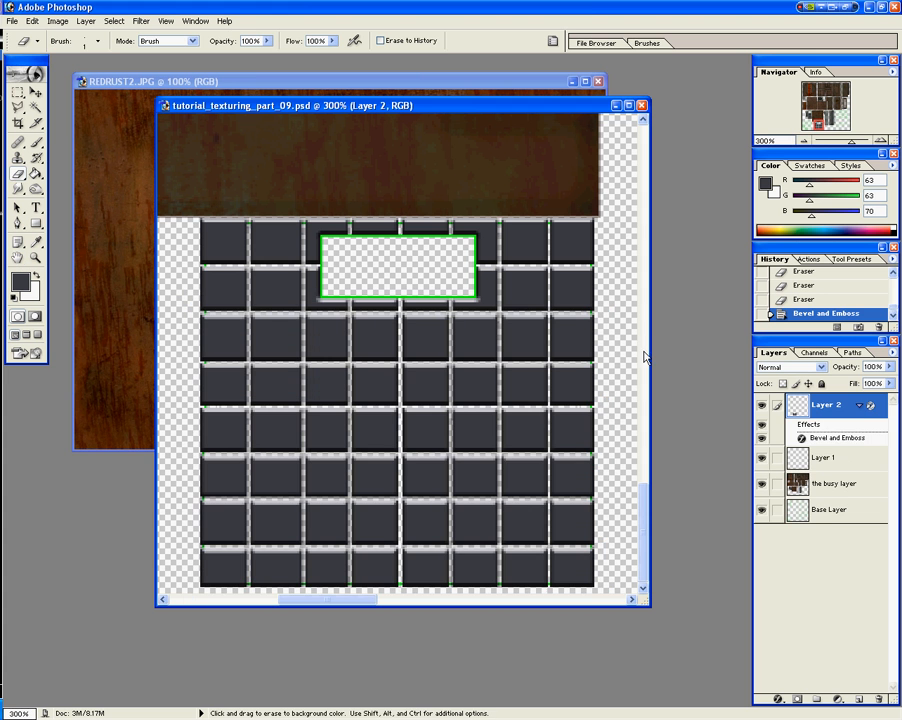
# Step: Fill a rectangular area behind the whole tile grid with the dark grey foreground colour on Layer 1, using the Brush, and deselect it
pyautogui.click(827, 461)
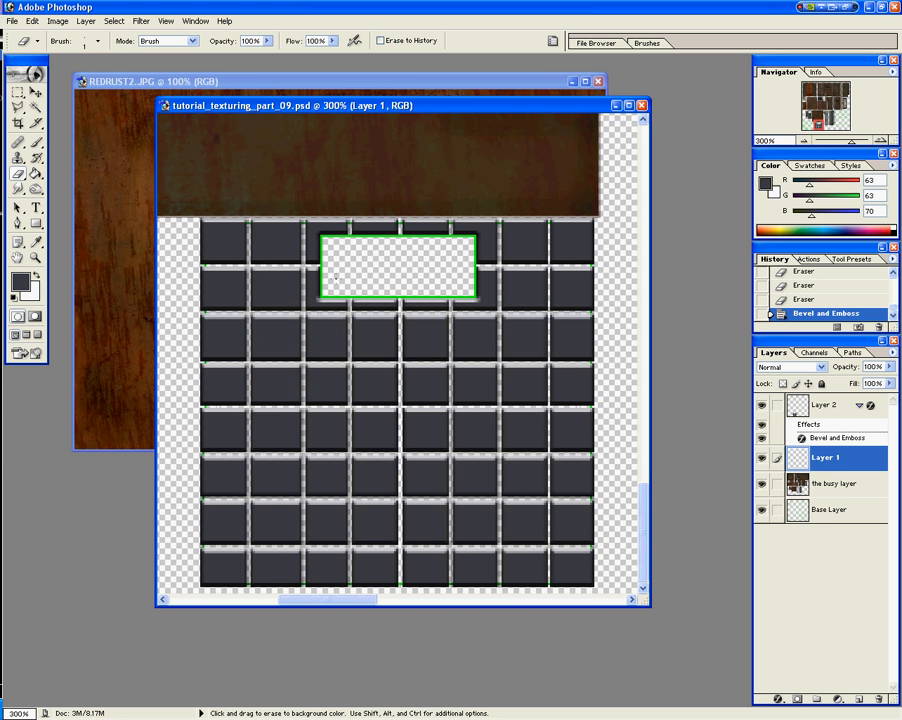
pyautogui.click(18, 93)
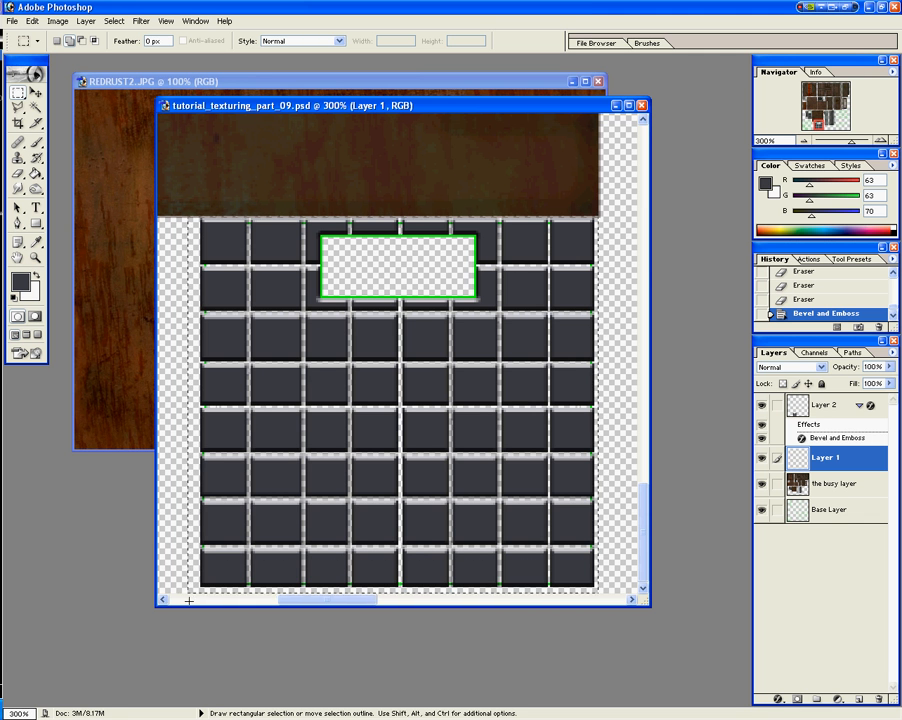
pyautogui.moveTo(197, 589); pyautogui.dragTo(197, 591)
pyautogui.click(37, 143)
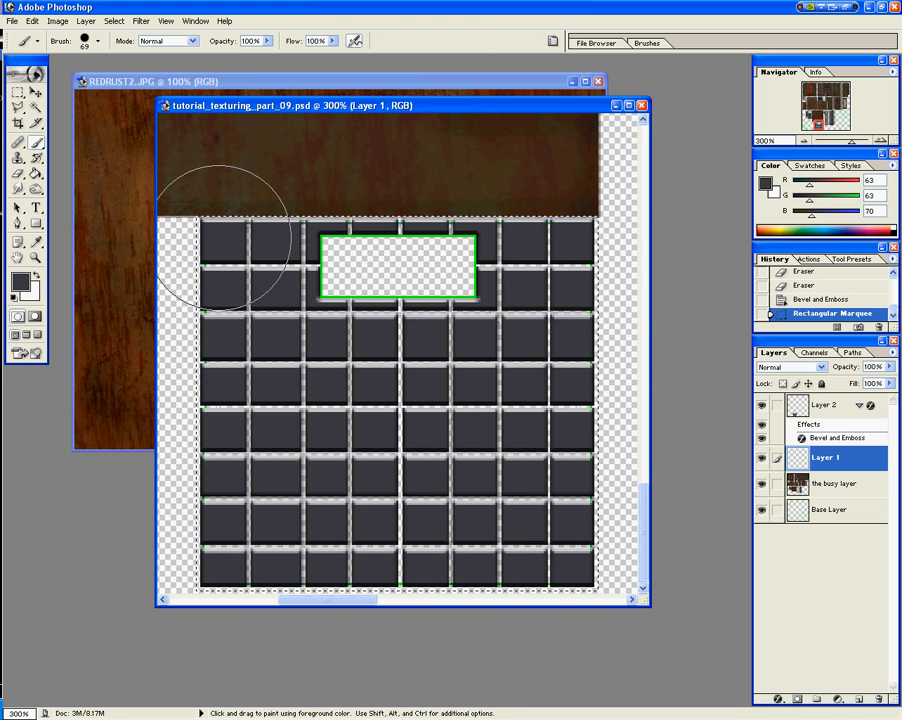
pyautogui.moveTo(206, 240)
pyautogui.mouseDown()
pyautogui.moveTo(510, 234)
pyautogui.moveTo(575, 327)
pyautogui.moveTo(237, 362)
pyautogui.moveTo(238, 338)
pyautogui.moveTo(410, 390)
pyautogui.moveTo(604, 516)
pyautogui.moveTo(302, 469)
pyautogui.moveTo(594, 403)
pyautogui.mouseUp()
pyautogui.moveTo(518, 400)
pyautogui.mouseDown()
pyautogui.moveTo(542, 322)
pyautogui.moveTo(502, 235)
pyautogui.moveTo(330, 170)
pyautogui.mouseUp()
pyautogui.press('m')
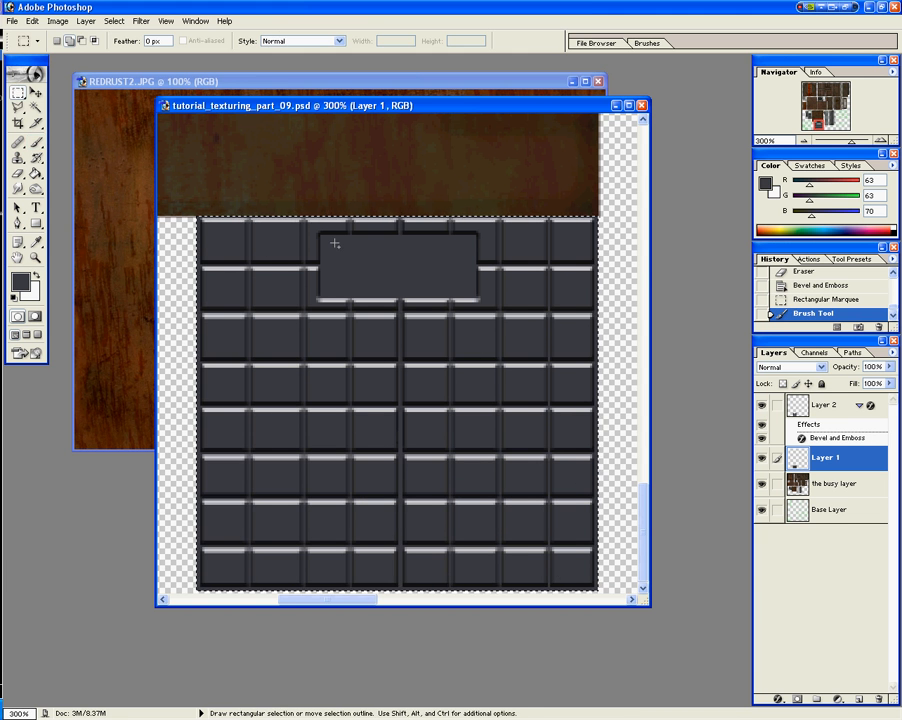
pyautogui.hotkey('ctrl', 'd')
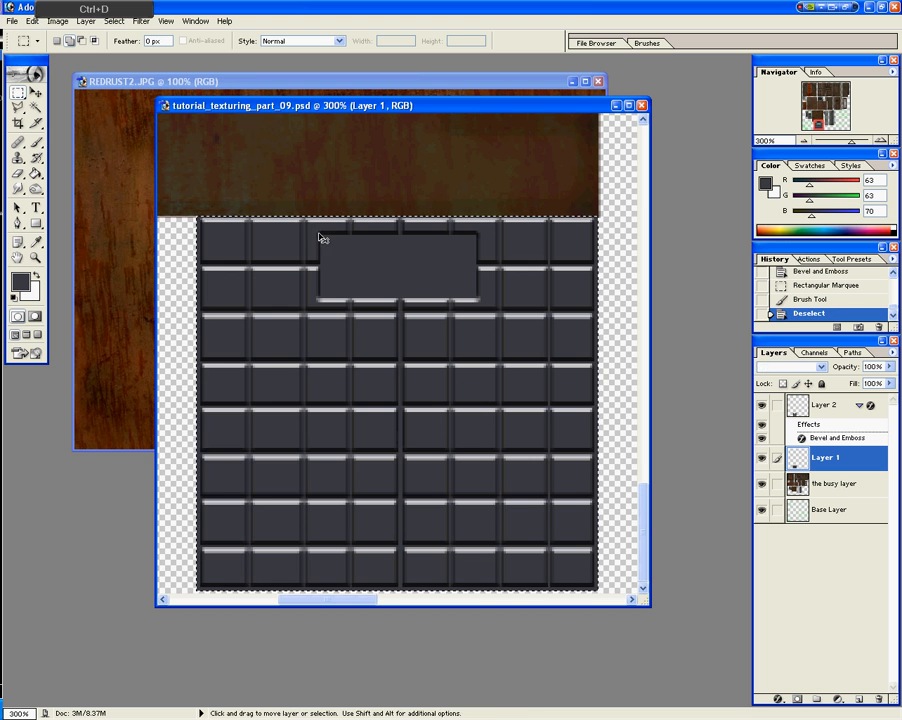
pyautogui.moveTo(396, 290); pyautogui.dragTo(479, 298)
pyautogui.press('Delete')
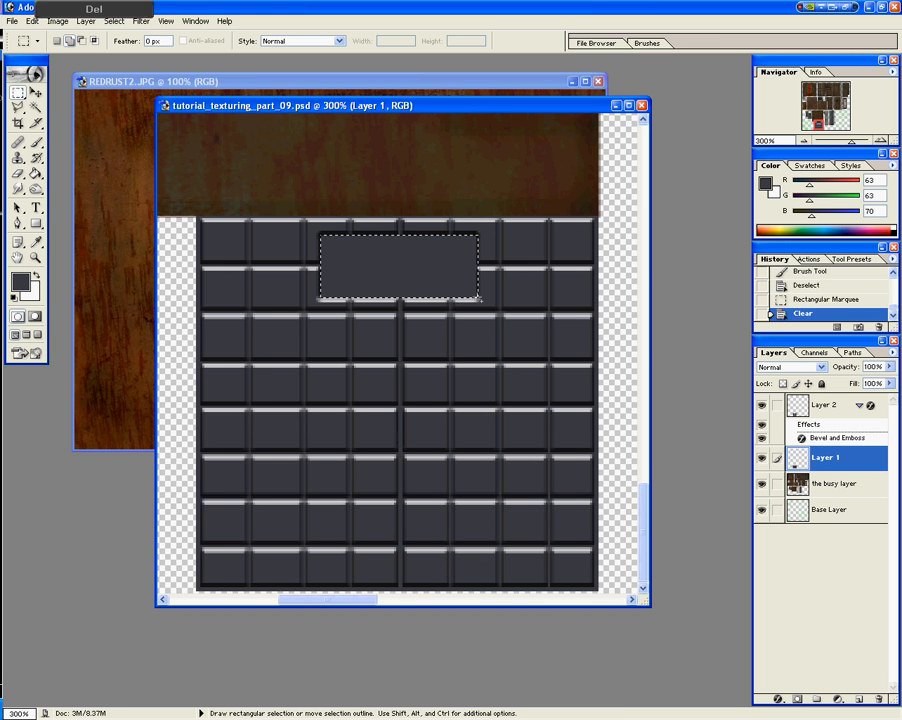
pyautogui.hotkey('ctrl', 'z')
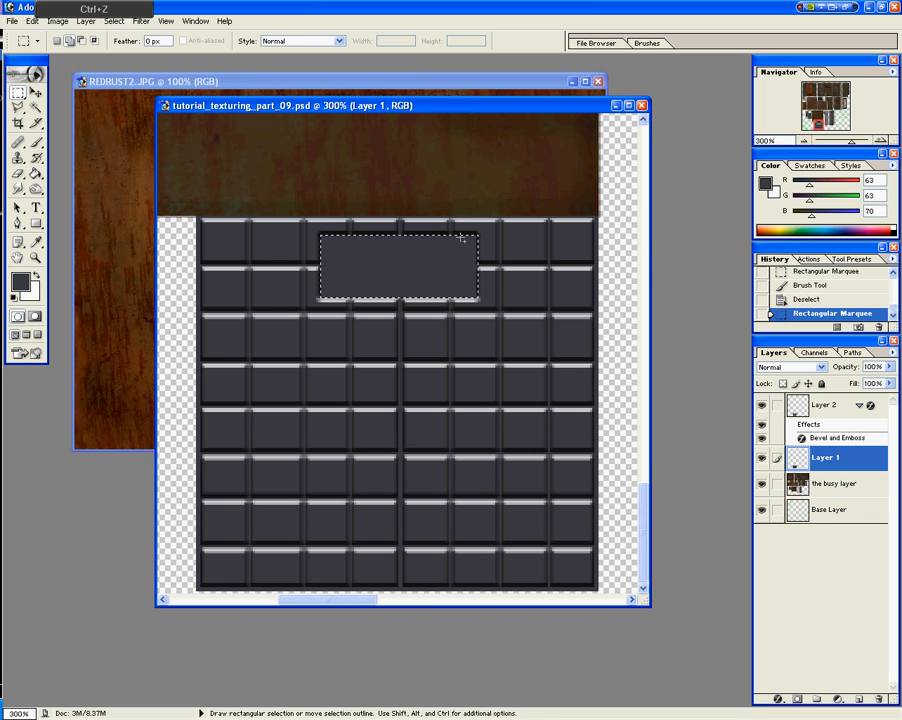
pyautogui.hotkey('ctrl', 'd')
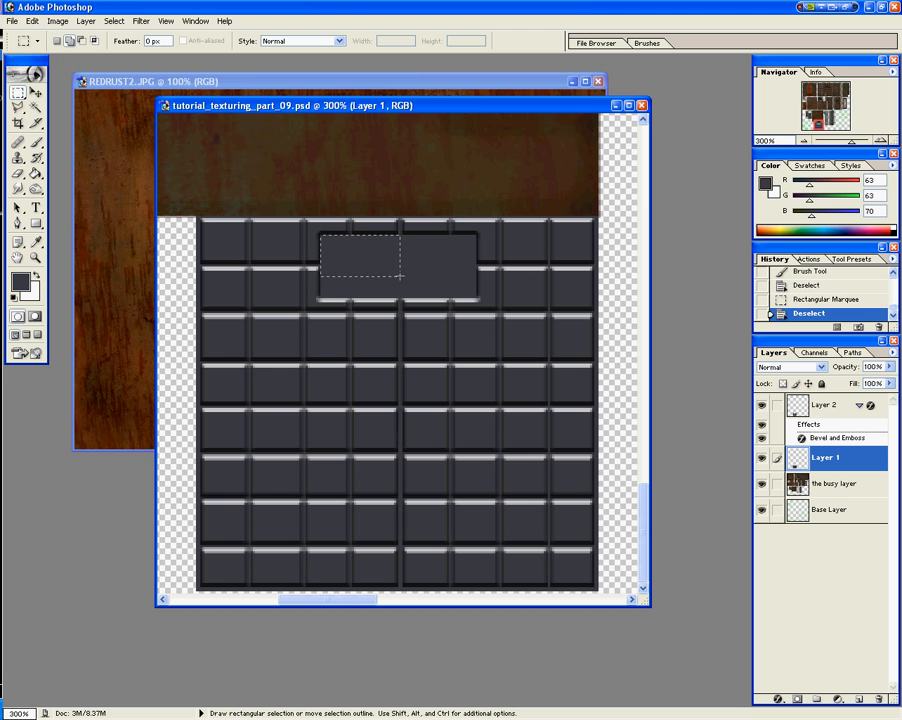
# Step: Clear the green-outlined cut-out rectangle from the grey fill on Layer 1 and deselect it
pyautogui.moveTo(400, 276); pyautogui.dragTo(476, 297)
pyautogui.press('Delete')
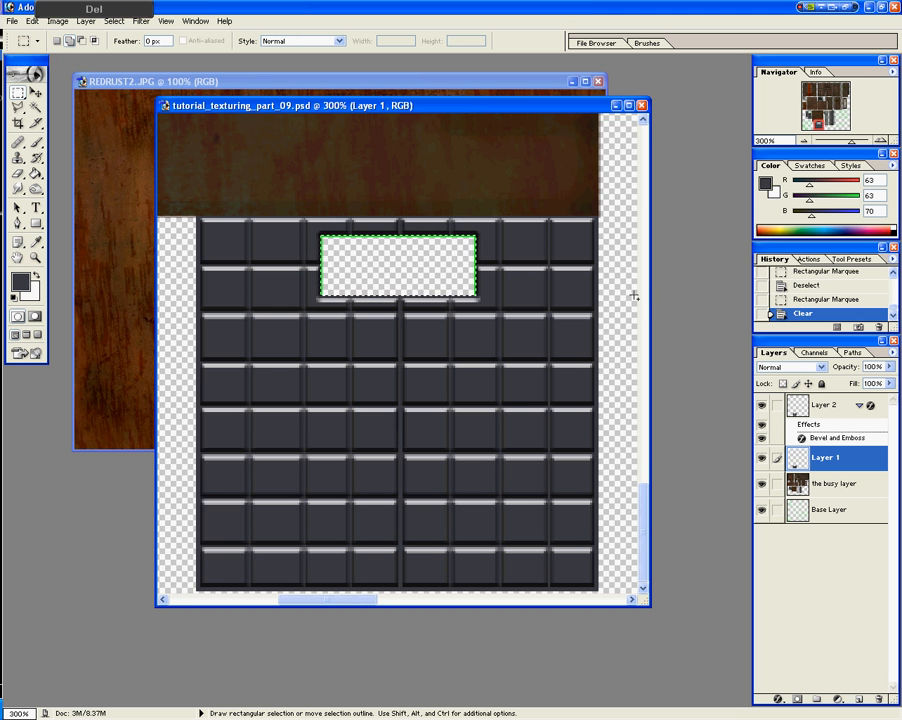
pyautogui.hotkey('ctrl', 'd')
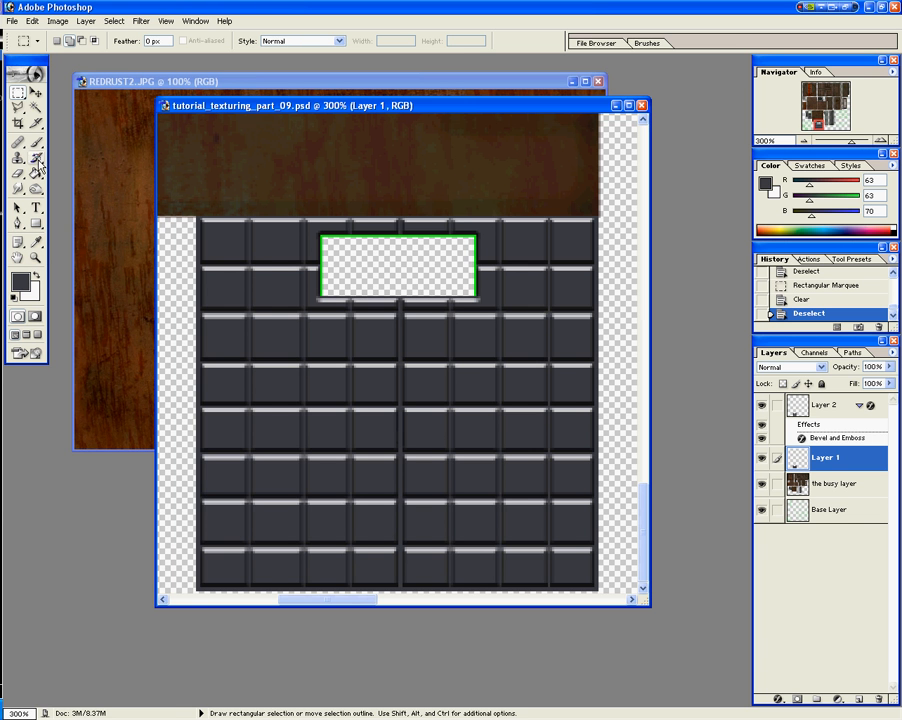
# Step: Add a new layer above Layer 1 and merge the bevelled Layer 2 down into it
pyautogui.click(803, 404)
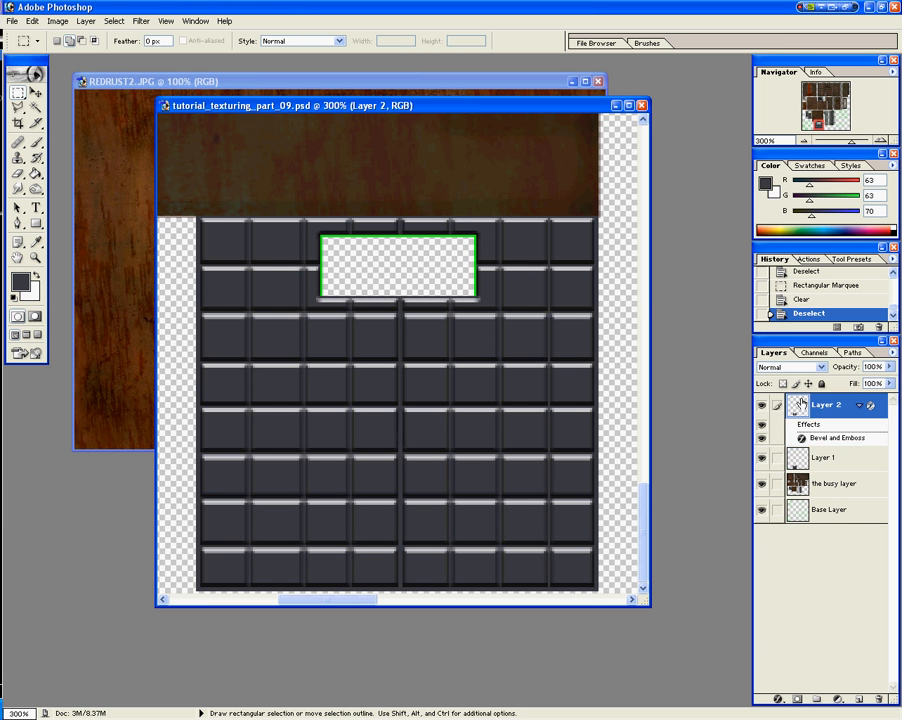
pyautogui.click(824, 460)
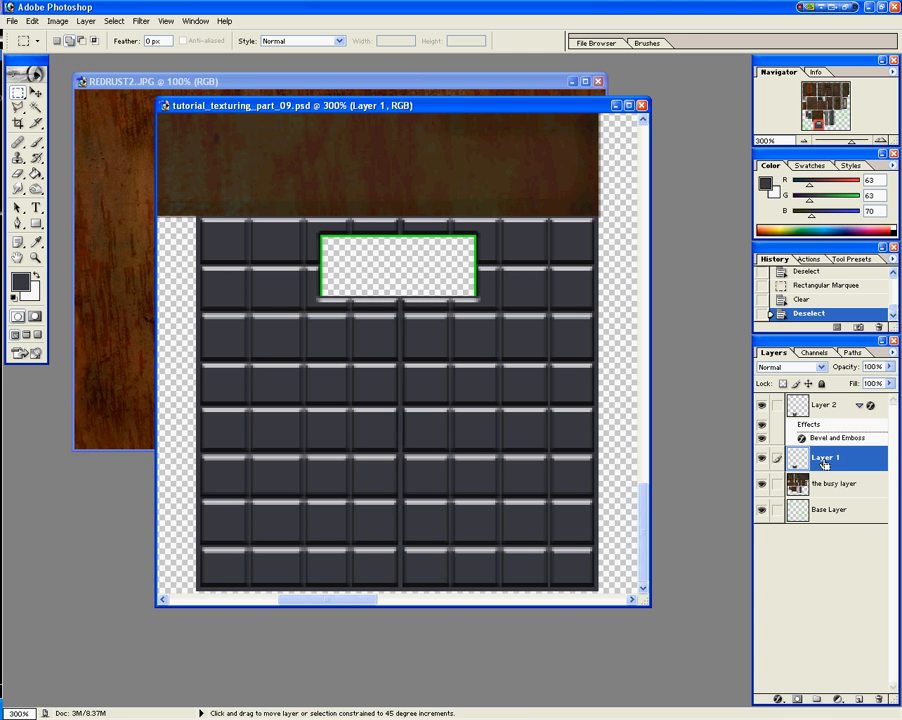
pyautogui.hotkey('ctrl', 'shift', 'n')
pyautogui.press('Return')
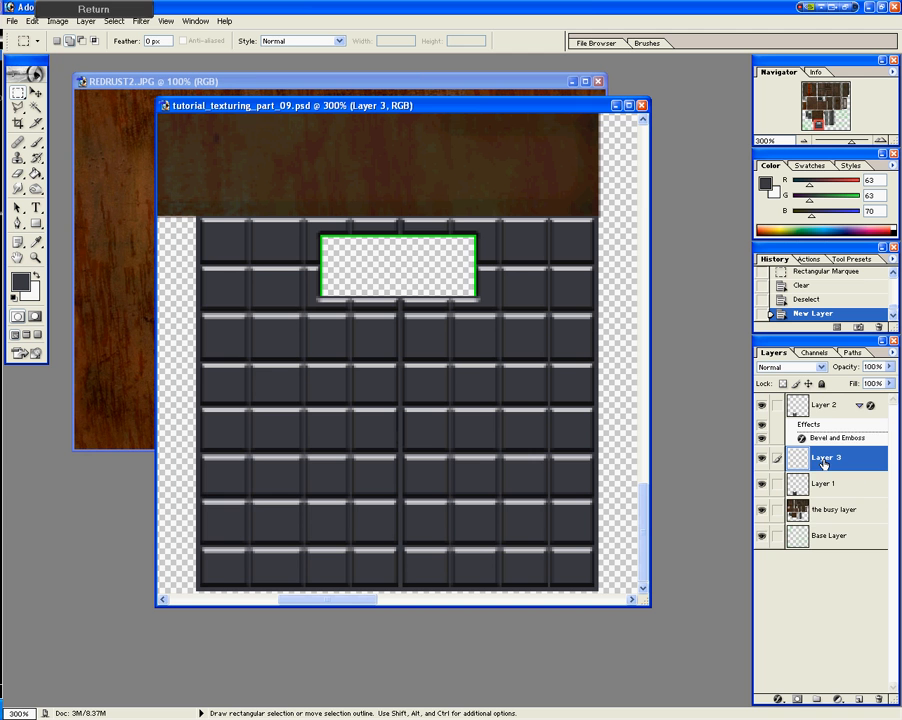
pyautogui.click(833, 404)
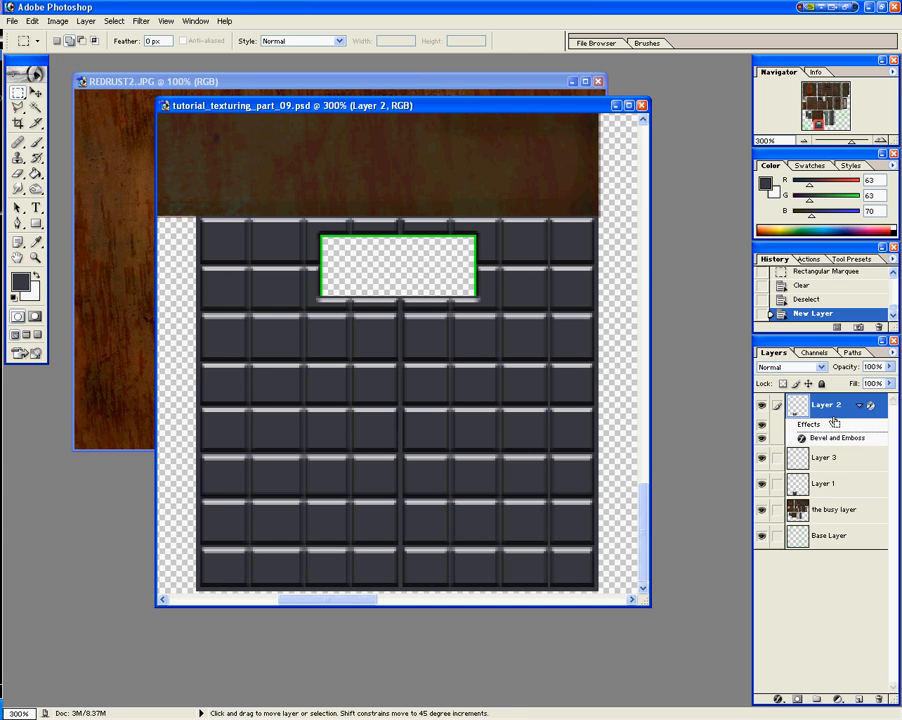
pyautogui.hotkey('ctrl', 'e')
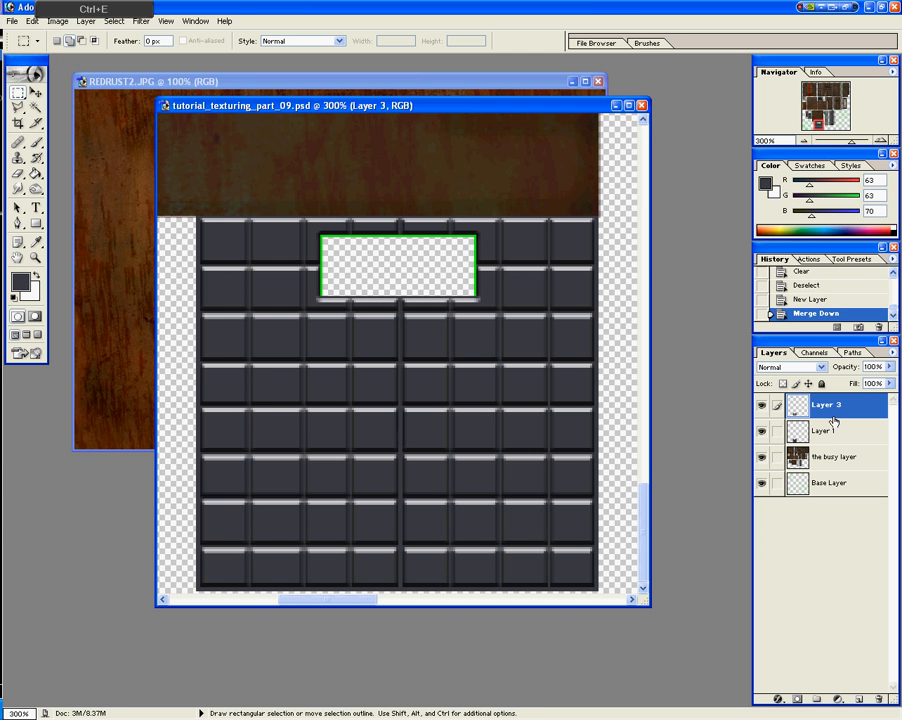
# Step: Darken the seams and edges of the tiles across the entire grid on Layer 3 with the Burn tool
pyautogui.click(36, 189)
pyautogui.moveTo(201, 263)
pyautogui.mouseDown()
pyautogui.moveTo(328, 262)
pyautogui.moveTo(254, 264)
pyautogui.moveTo(247, 240)
pyautogui.moveTo(242, 587)
pyautogui.moveTo(217, 545)
pyautogui.moveTo(595, 538)
pyautogui.moveTo(582, 537)
pyautogui.mouseUp()
pyautogui.moveTo(549, 482)
pyautogui.mouseDown()
pyautogui.moveTo(552, 534)
pyautogui.moveTo(551, 507)
pyautogui.mouseUp()
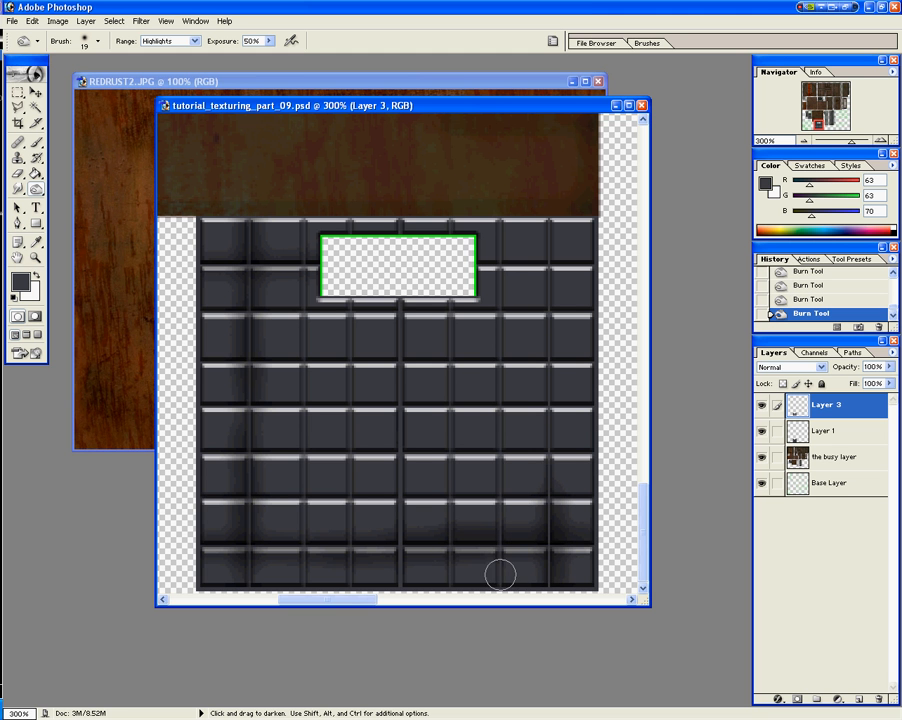
pyautogui.moveTo(500, 575)
pyautogui.mouseDown()
pyautogui.moveTo(487, 497)
pyautogui.moveTo(501, 427)
pyautogui.moveTo(497, 382)
pyautogui.mouseUp()
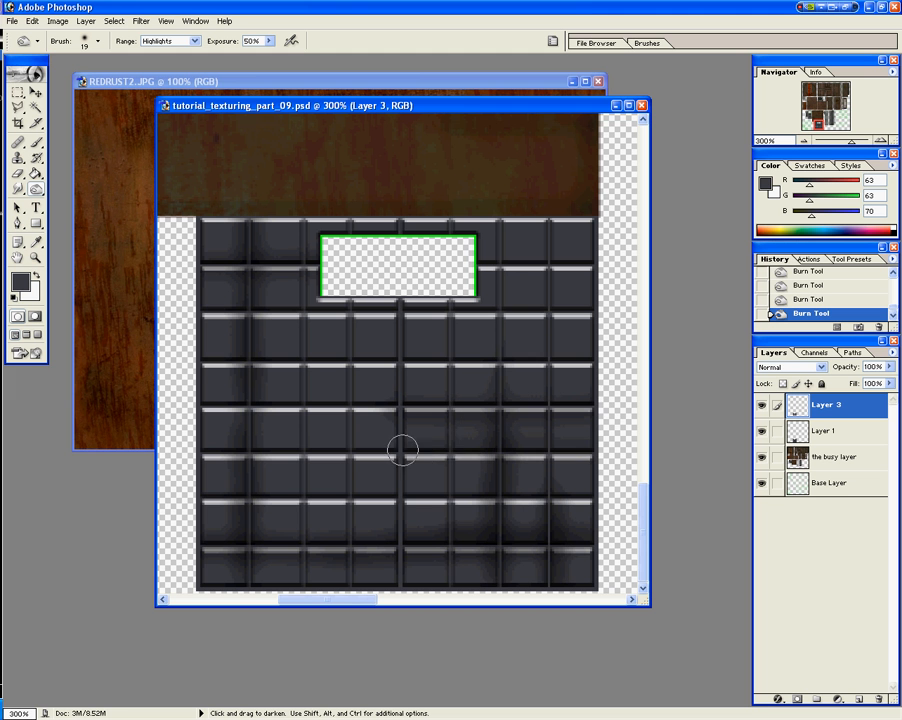
pyautogui.moveTo(449, 417); pyautogui.dragTo(450, 553)
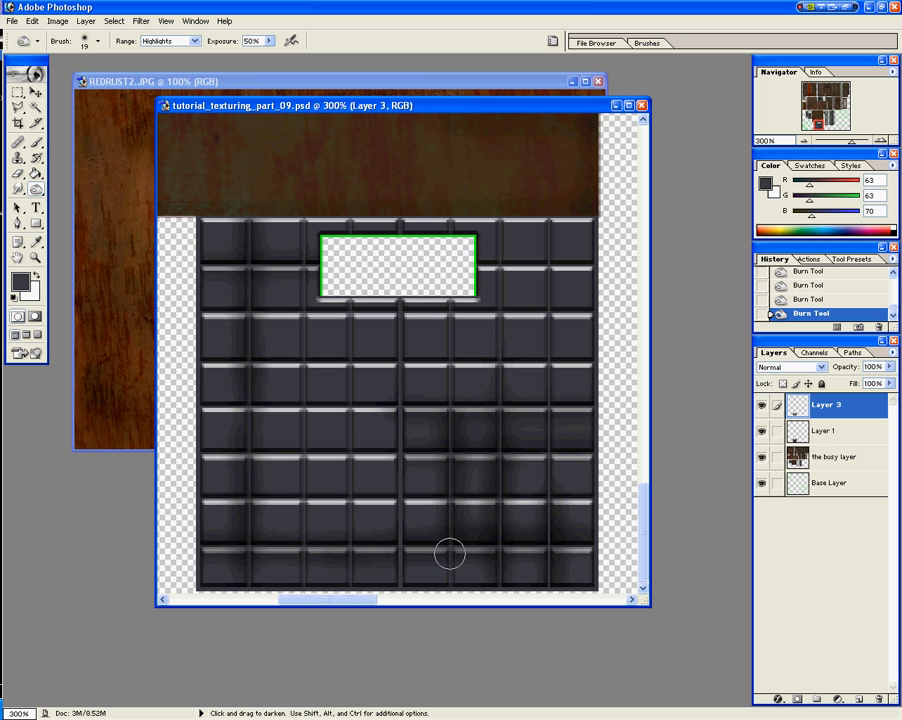
pyautogui.moveTo(405, 428); pyautogui.dragTo(401, 556)
pyautogui.moveTo(393, 392); pyautogui.dragTo(388, 585)
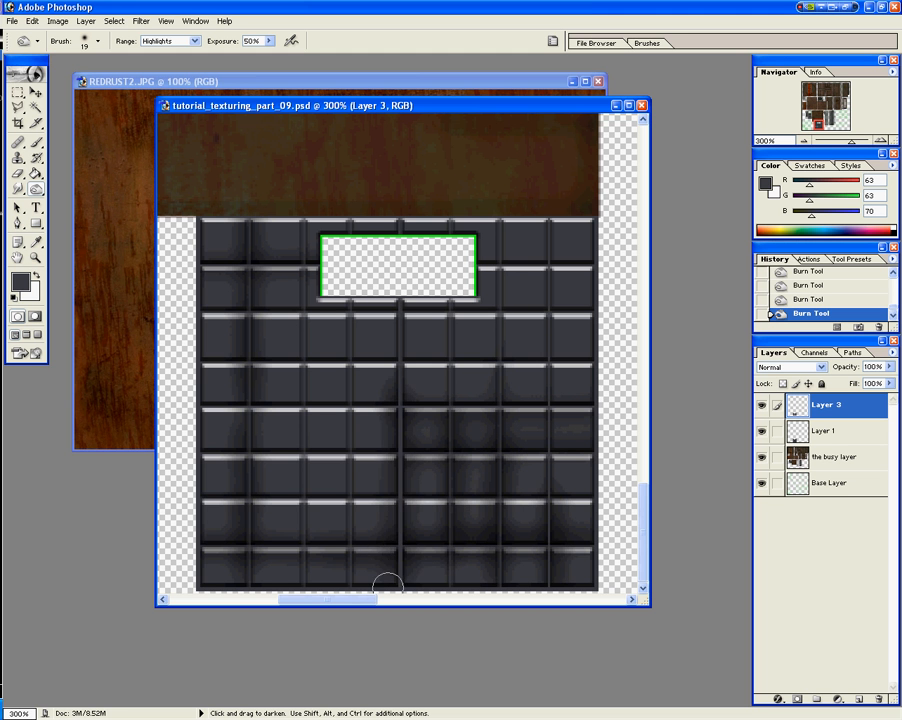
pyautogui.moveTo(397, 457)
pyautogui.mouseDown()
pyautogui.moveTo(217, 443)
pyautogui.moveTo(414, 449)
pyautogui.moveTo(260, 447)
pyautogui.mouseUp()
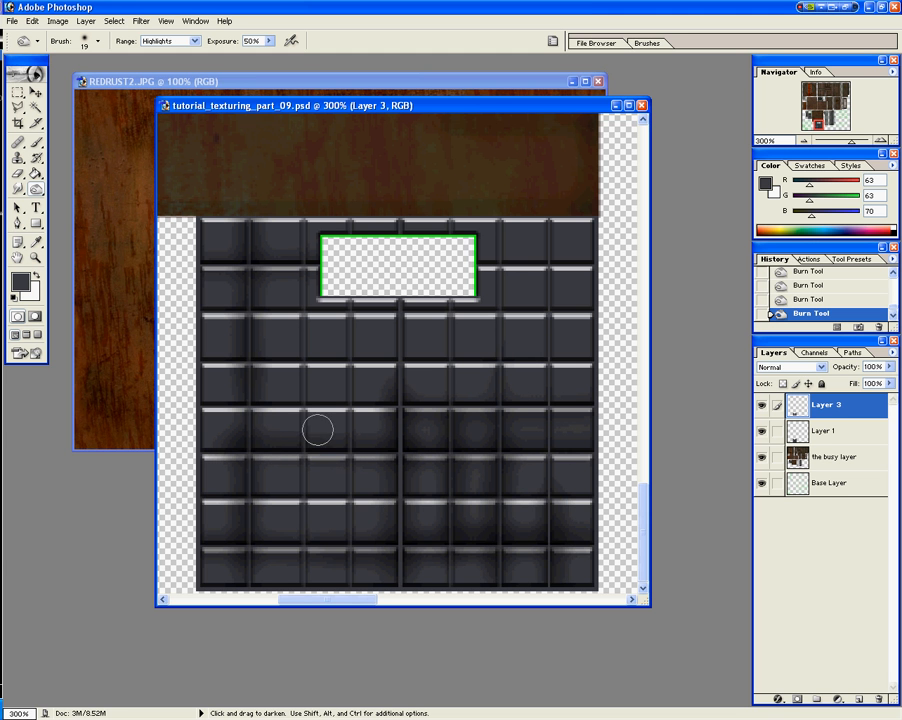
pyautogui.moveTo(313, 471)
pyautogui.mouseDown()
pyautogui.moveTo(310, 584)
pyautogui.moveTo(332, 383)
pyautogui.moveTo(346, 581)
pyautogui.mouseUp()
pyautogui.moveTo(265, 495)
pyautogui.mouseDown()
pyautogui.moveTo(352, 509)
pyautogui.moveTo(240, 493)
pyautogui.mouseUp()
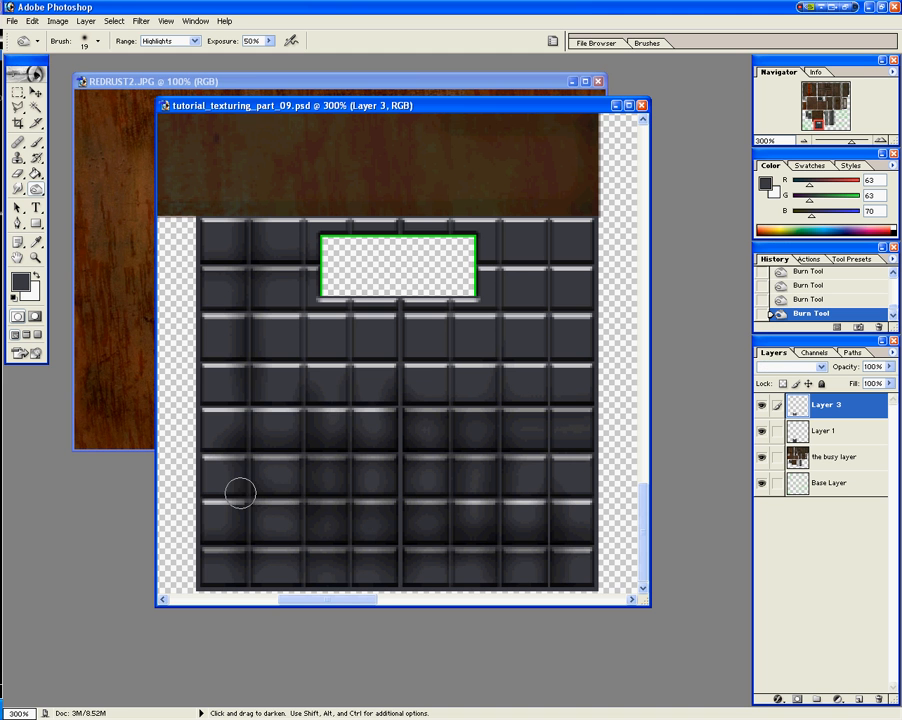
pyautogui.moveTo(387, 403); pyautogui.dragTo(227, 409)
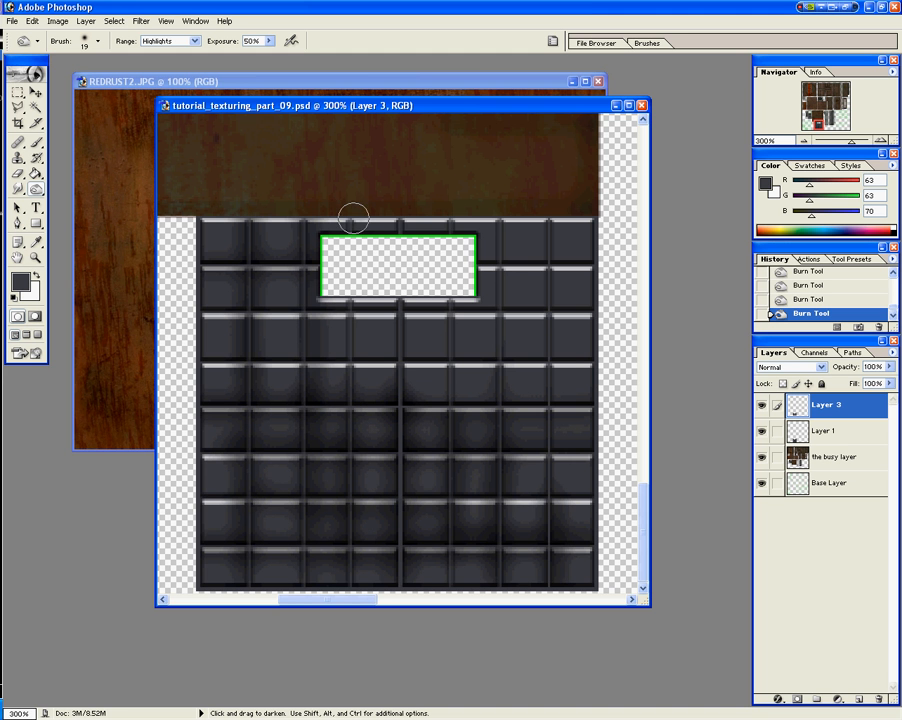
pyautogui.moveTo(353, 218); pyautogui.dragTo(358, 437)
pyautogui.moveTo(399, 218); pyautogui.dragTo(401, 419)
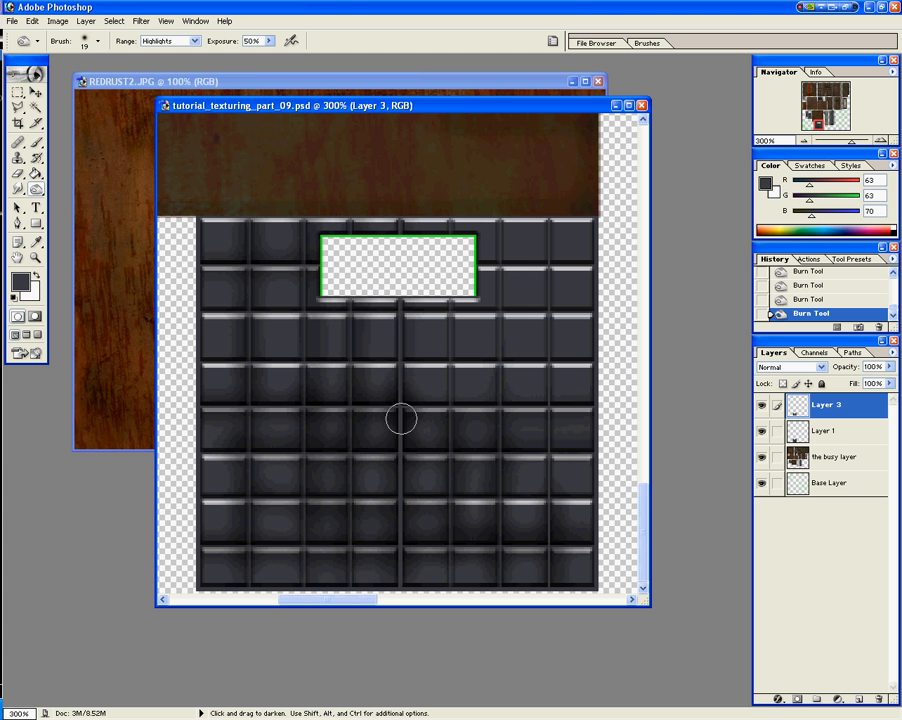
pyautogui.moveTo(320, 365)
pyautogui.mouseDown()
pyautogui.moveTo(227, 362)
pyautogui.moveTo(399, 368)
pyautogui.moveTo(186, 368)
pyautogui.moveTo(195, 458)
pyautogui.moveTo(215, 346)
pyautogui.moveTo(207, 217)
pyautogui.moveTo(215, 346)
pyautogui.moveTo(284, 312)
pyautogui.moveTo(350, 316)
pyautogui.moveTo(189, 264)
pyautogui.moveTo(414, 265)
pyautogui.mouseUp()
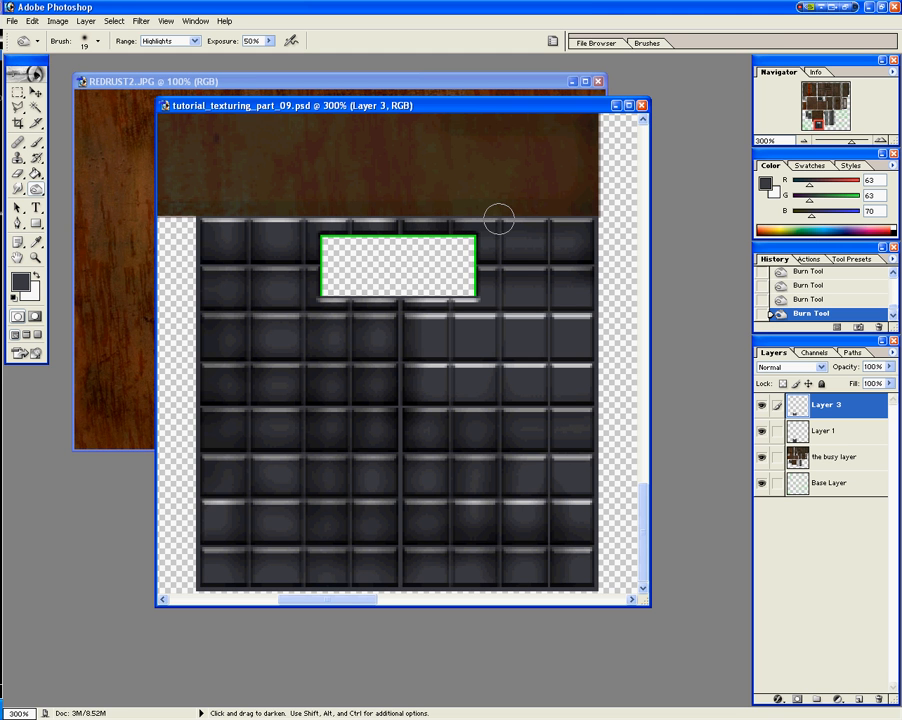
pyautogui.moveTo(602, 366)
pyautogui.mouseDown()
pyautogui.moveTo(391, 370)
pyautogui.moveTo(590, 367)
pyautogui.moveTo(423, 372)
pyautogui.mouseUp()
pyautogui.moveTo(587, 315)
pyautogui.mouseDown()
pyautogui.moveTo(555, 316)
pyautogui.moveTo(614, 318)
pyautogui.mouseUp()
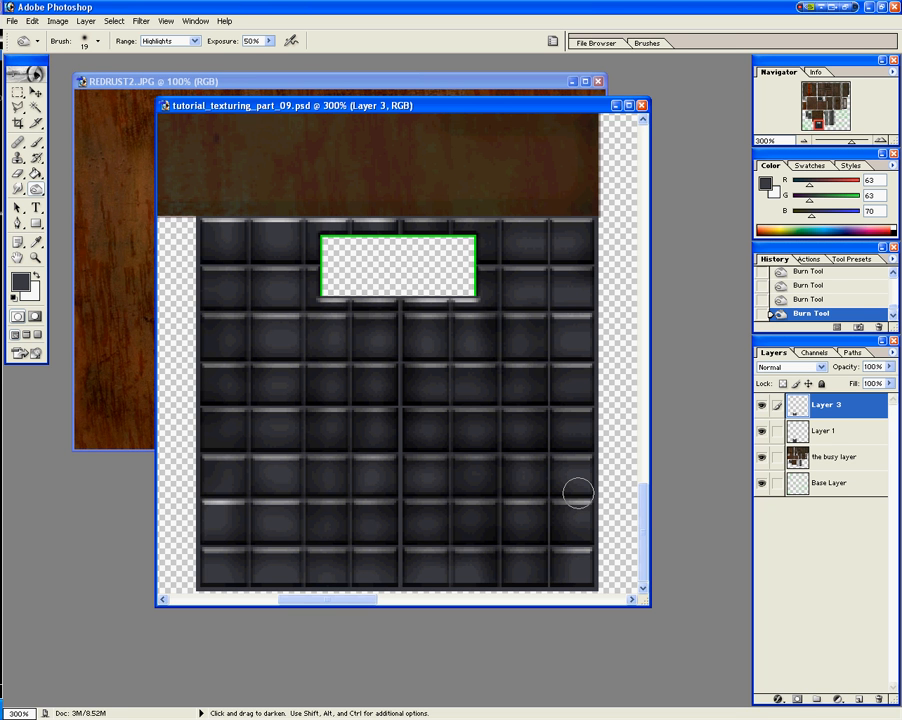
pyautogui.press('ctrl')
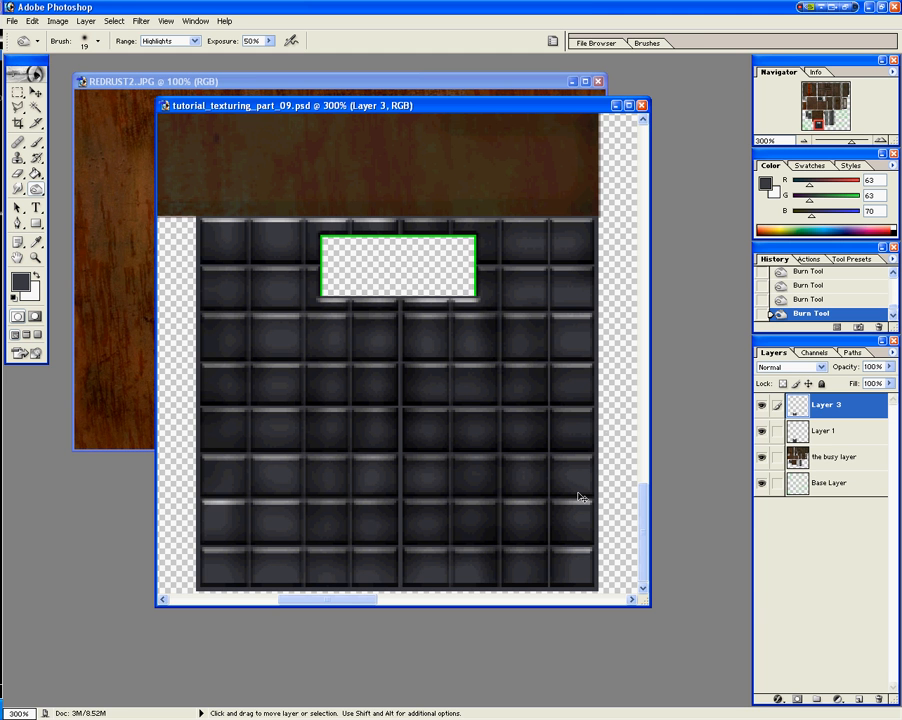
# Step: Try the Darken, Multiply, Pin Light and Linear Light blending modes on Layer 3, ending back on Normal
pyautogui.click(790, 367)
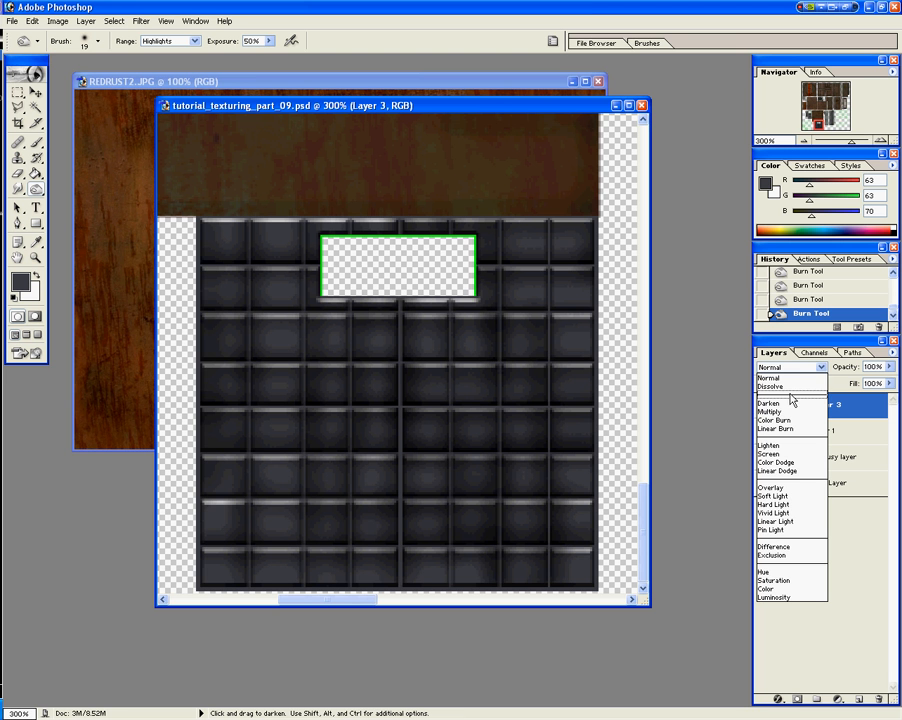
pyautogui.click(792, 403)
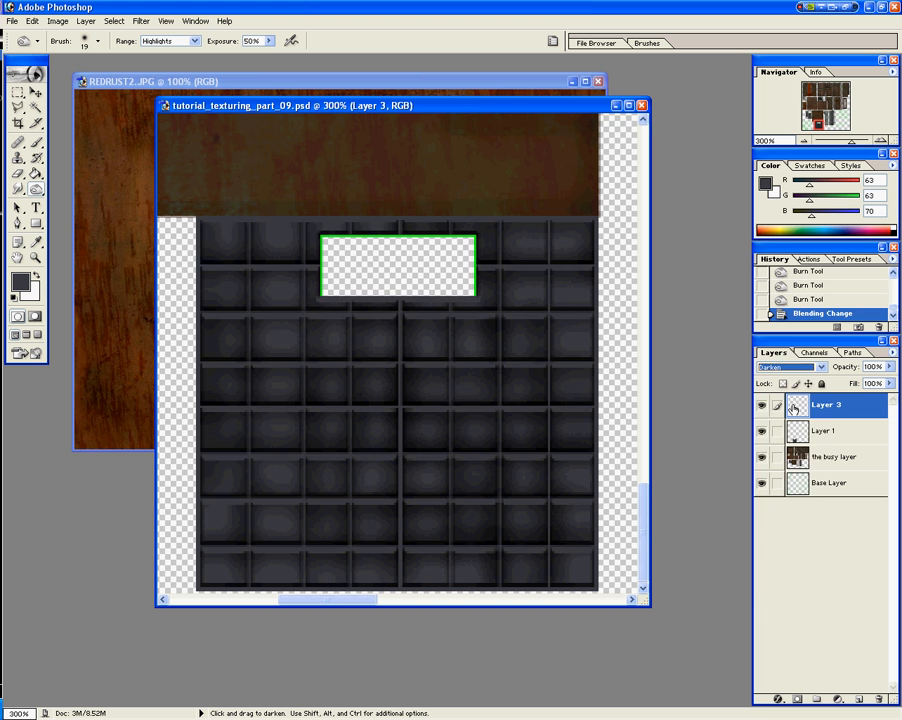
pyautogui.click(795, 369)
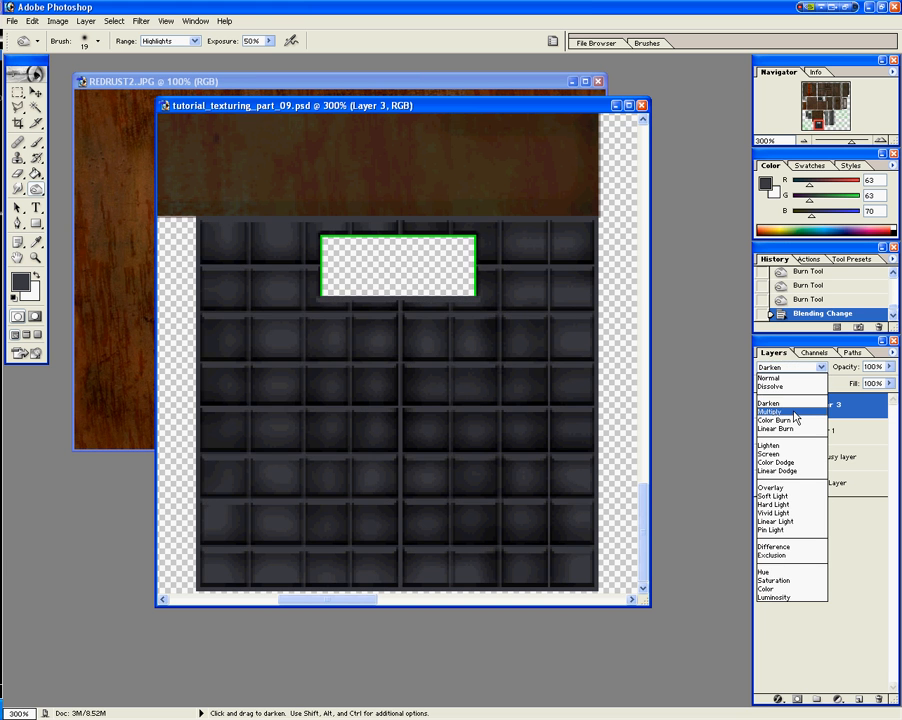
pyautogui.click(793, 414)
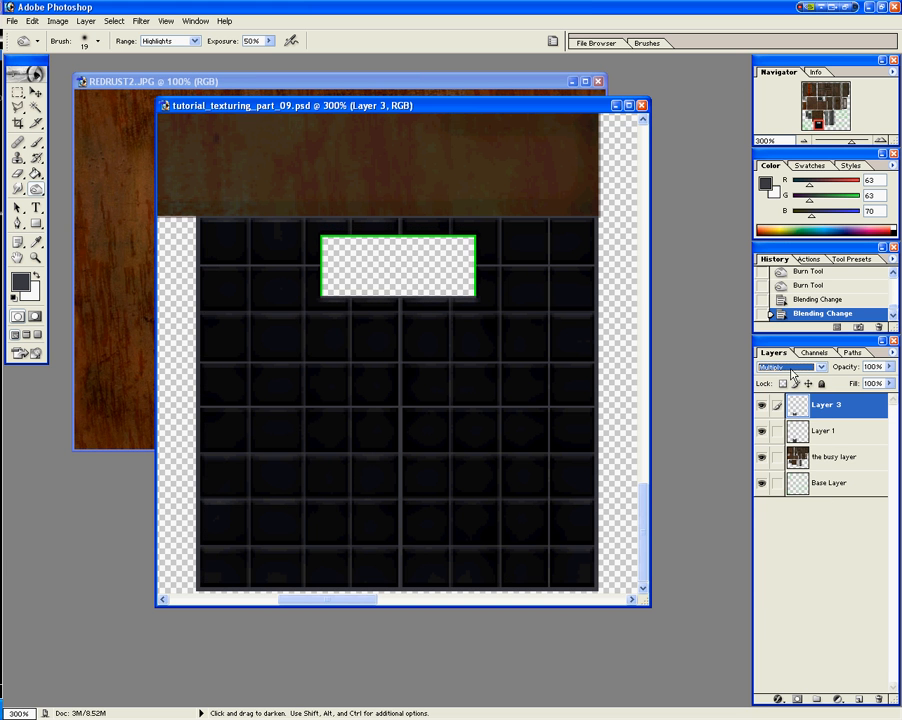
pyautogui.click(793, 369)
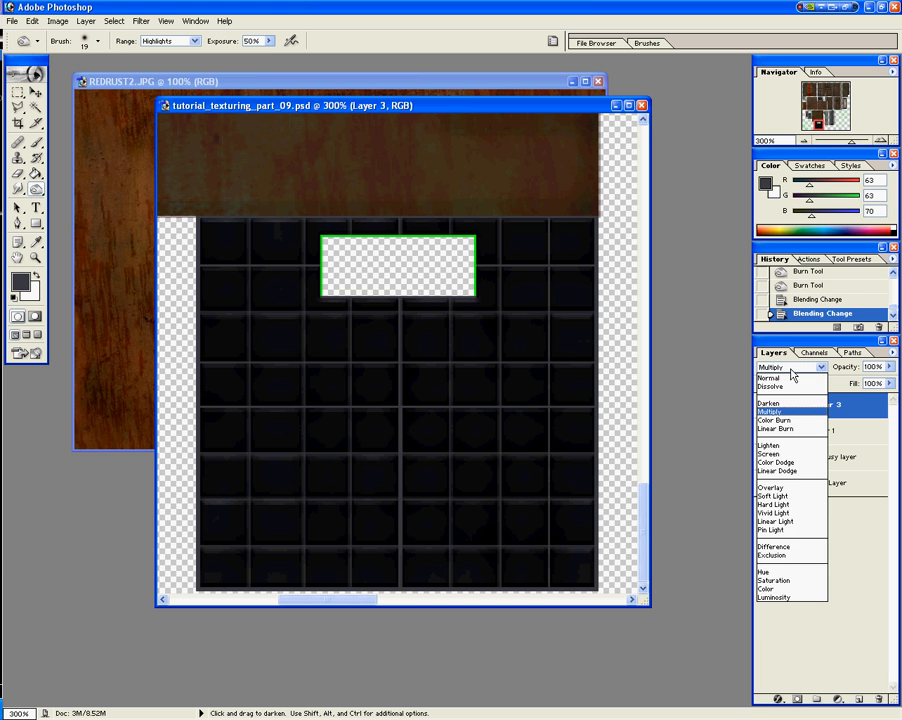
pyautogui.click(791, 529)
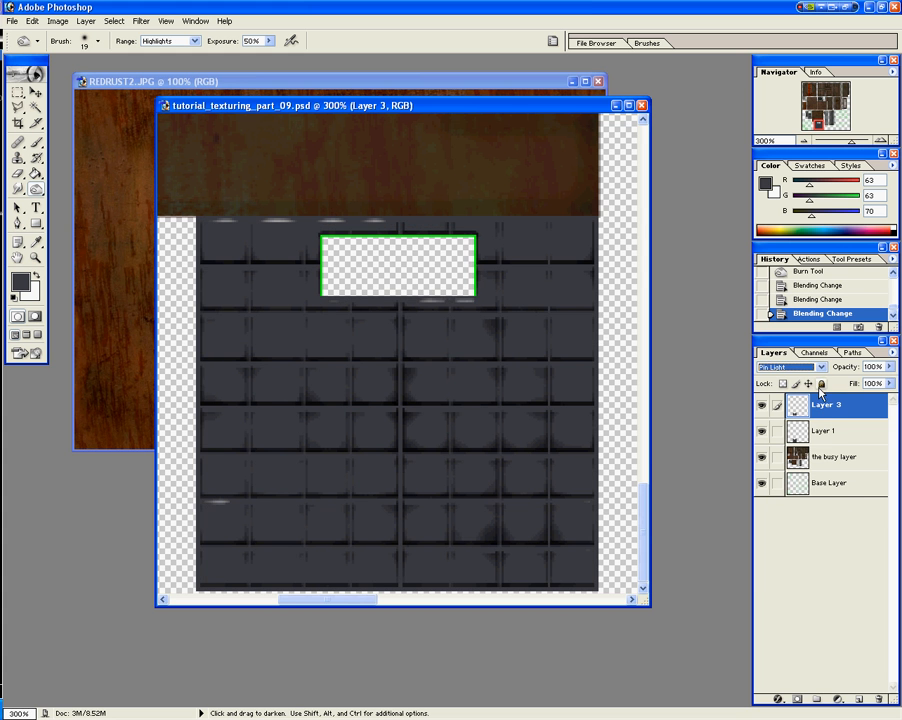
pyautogui.click(816, 367)
pyautogui.click(801, 521)
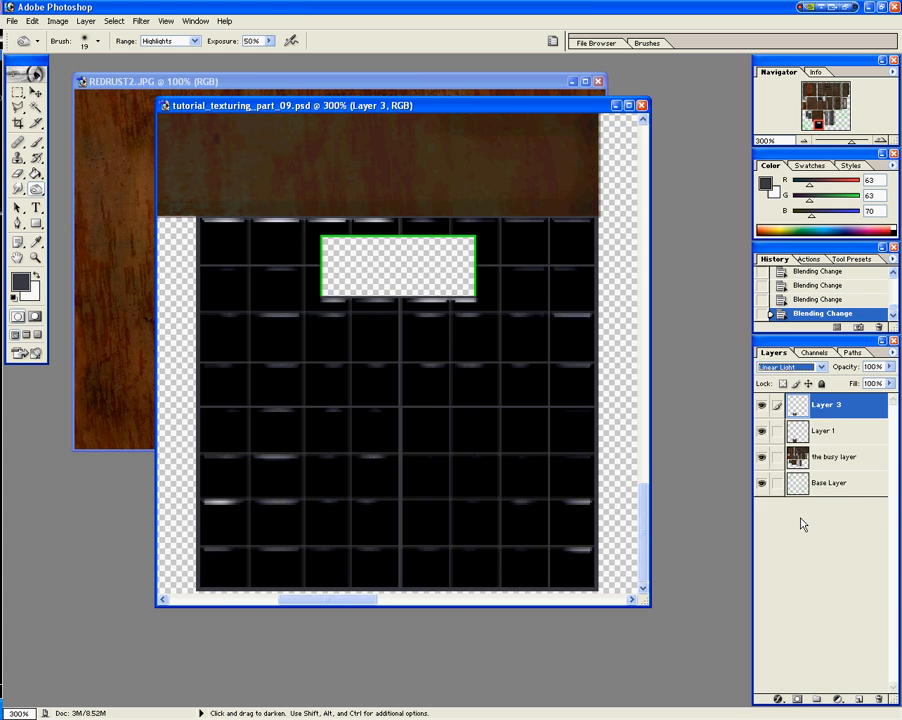
pyautogui.click(790, 367)
pyautogui.click(790, 376)
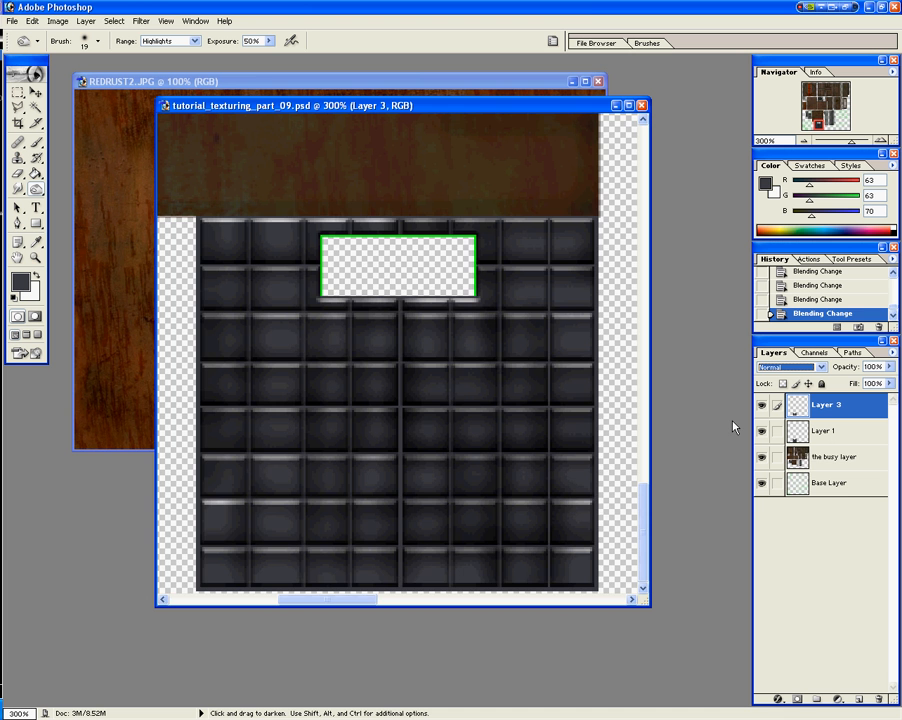
# Step: Paste the copied rust texture as a new layer over the tile grid and lower its opacity to 31%
pyautogui.hotkey('ctrl', 'v')
pyautogui.press('ctrl+KP_Subtract')
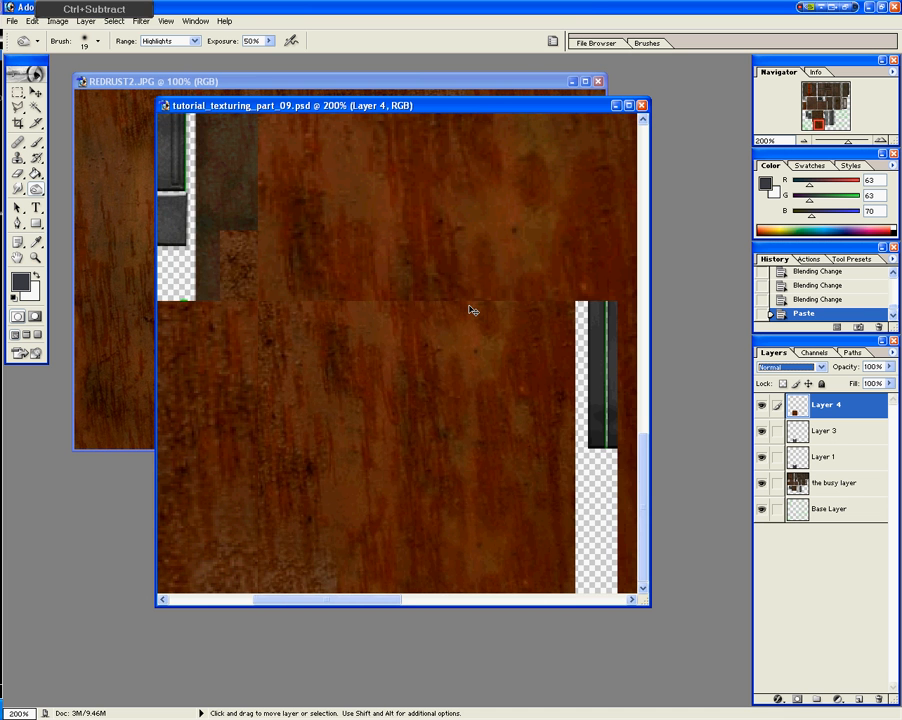
pyautogui.press('ctrl+KP_Subtract')
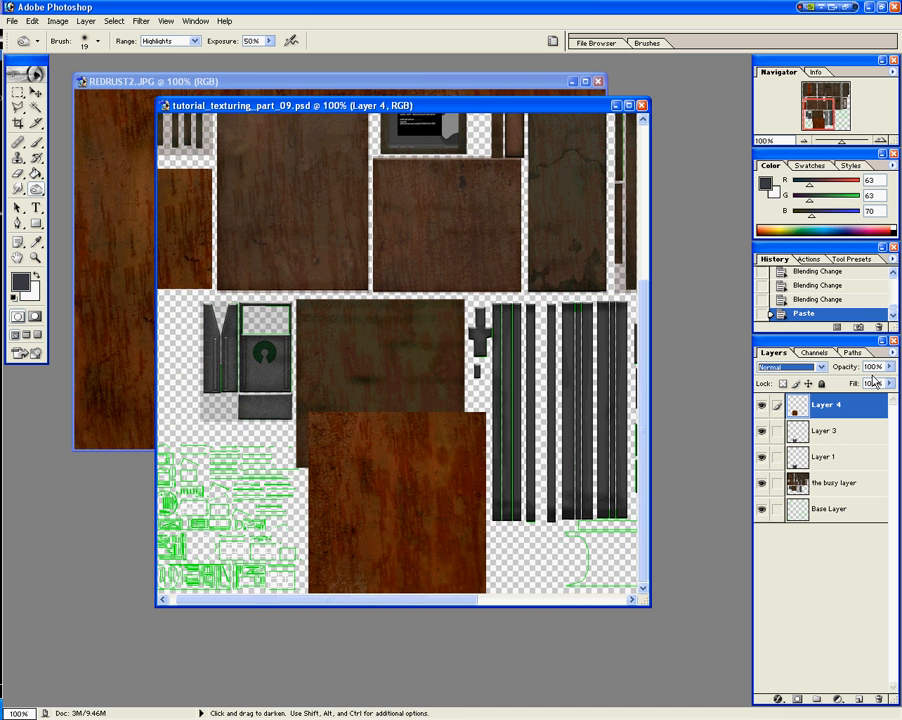
pyautogui.click(890, 367)
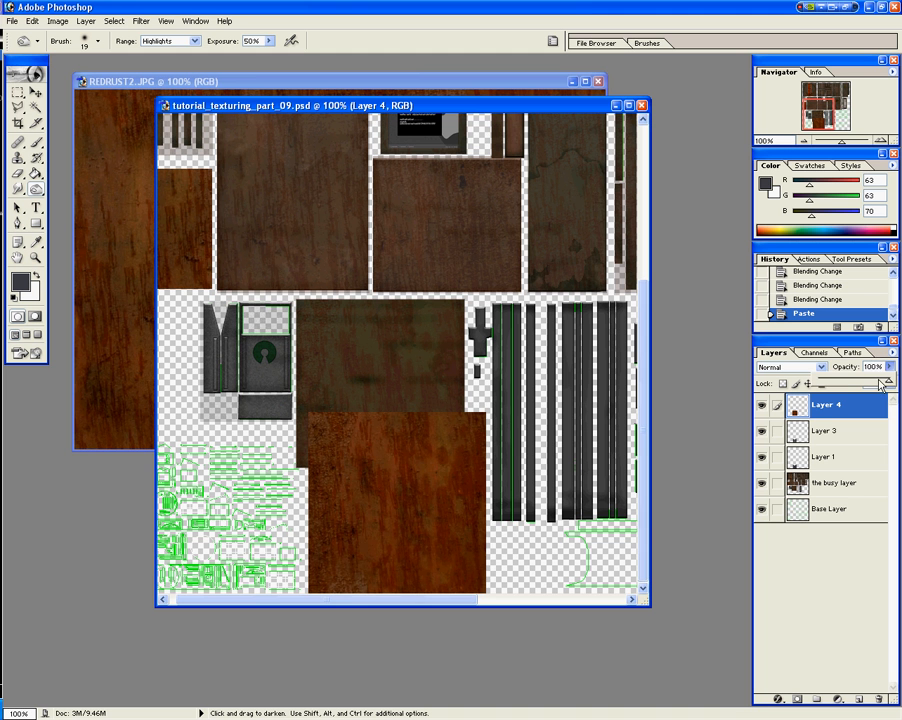
pyautogui.moveTo(869, 386); pyautogui.dragTo(842, 387)
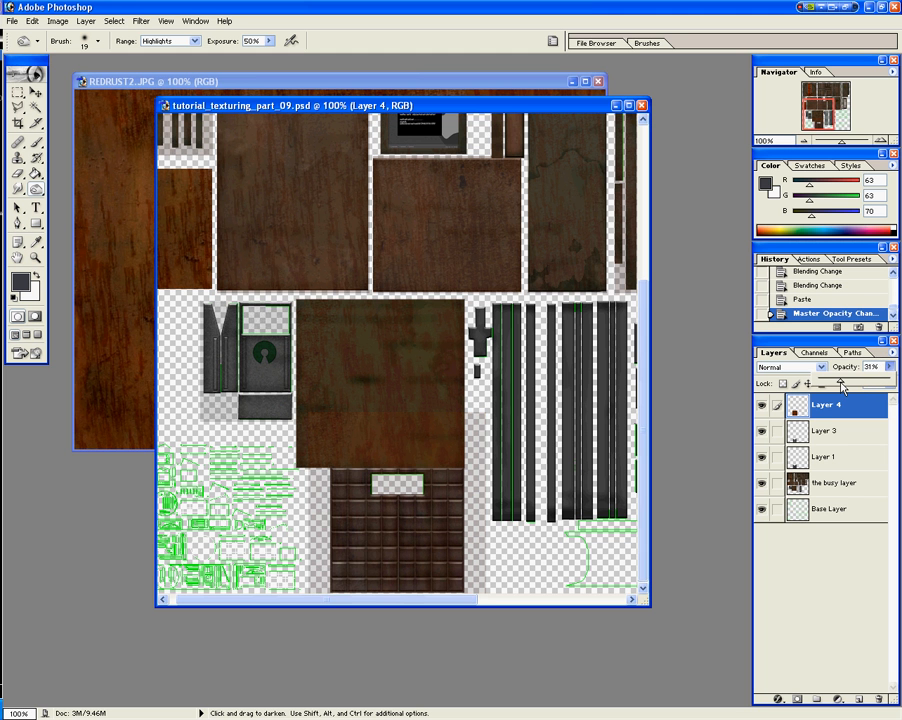
# Step: Select the rectangle around the tile grid, invert the selection and clear the excess rust outside it on Layer 4
pyautogui.click(17, 91)
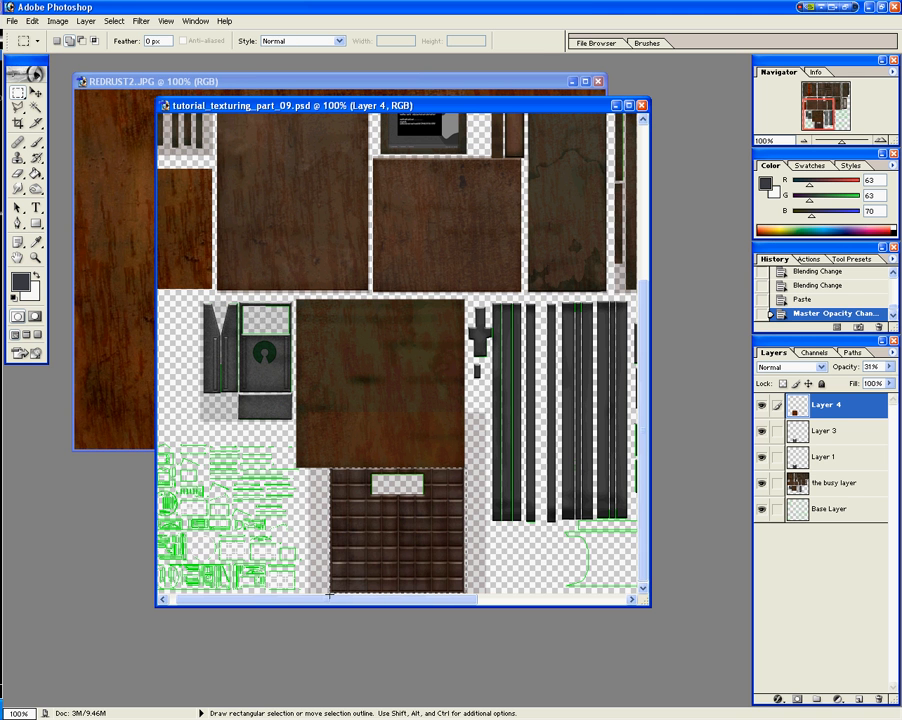
pyautogui.moveTo(330, 594); pyautogui.dragTo(330, 593)
pyautogui.hotkey('ctrl', 'shift', 'i')
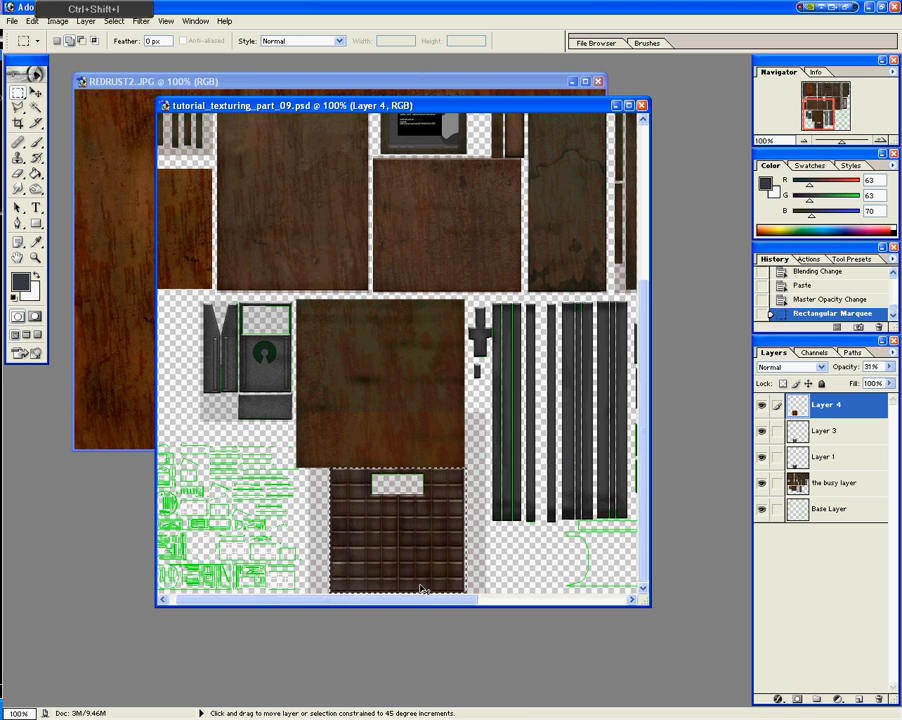
pyautogui.press('Delete')
# Step: Set the blending mode of the rust overlay on Layer 4 to Pin Light
pyautogui.press('ctrl+KP_Add')
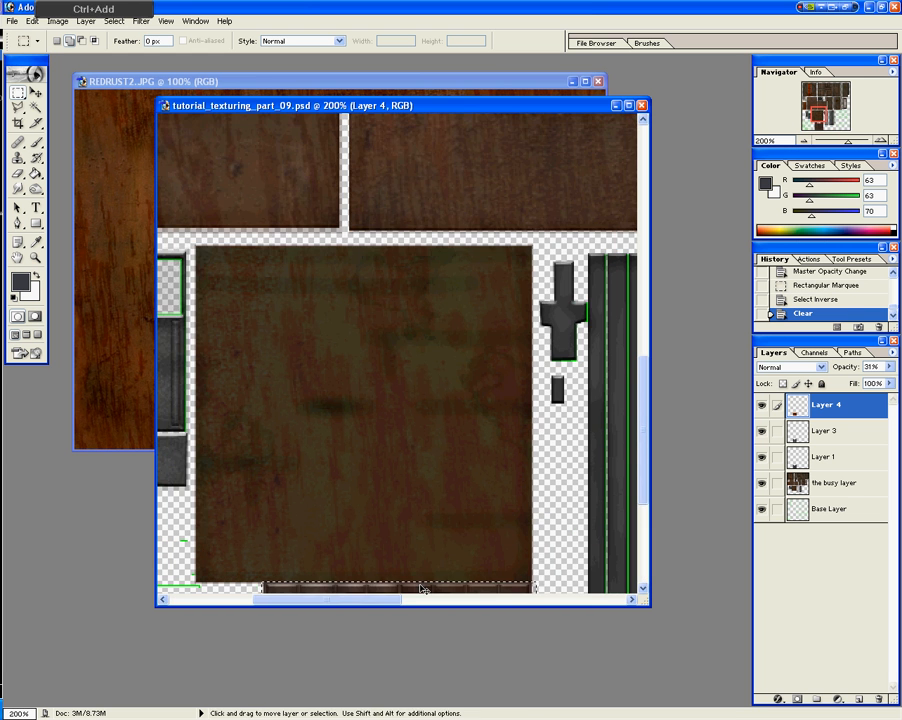
pyautogui.scroll(-5, 472, 340)
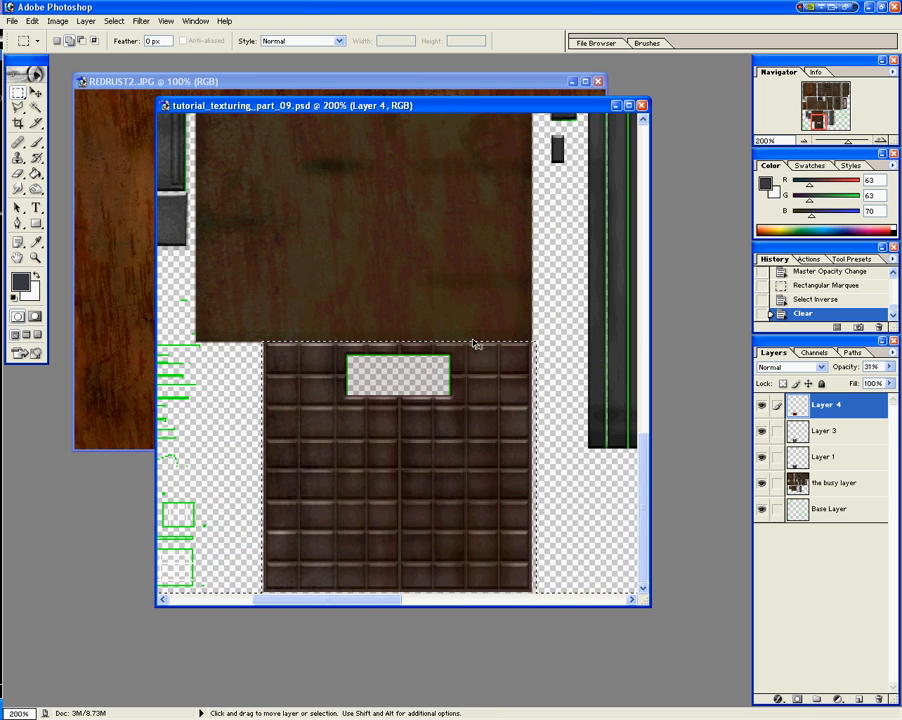
pyautogui.press('ctrl+KP_Add')
pyautogui.scroll(-3, 474, 342)
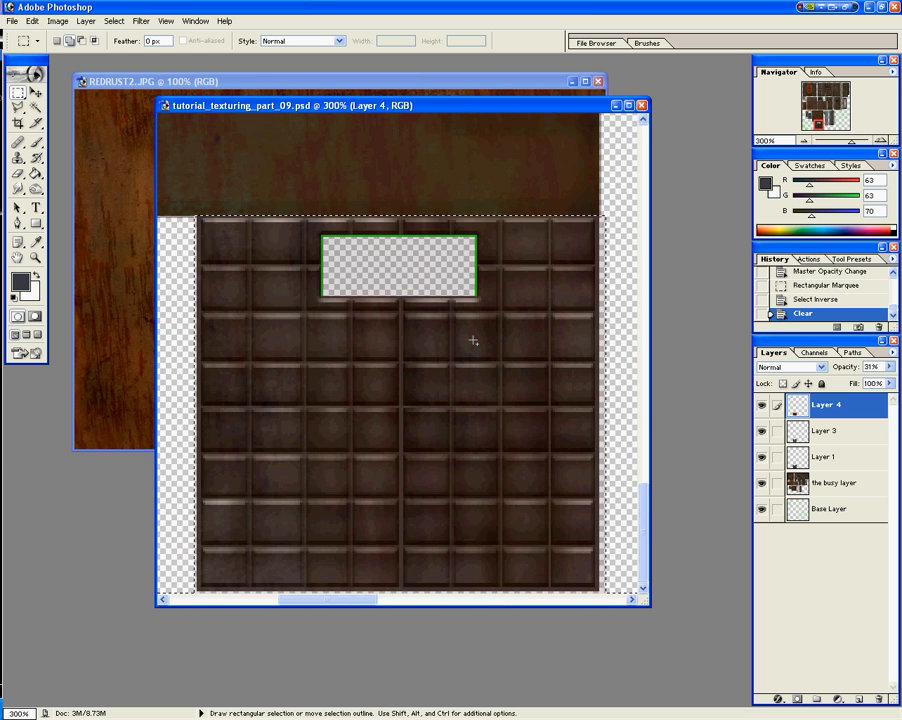
pyautogui.click(809, 370)
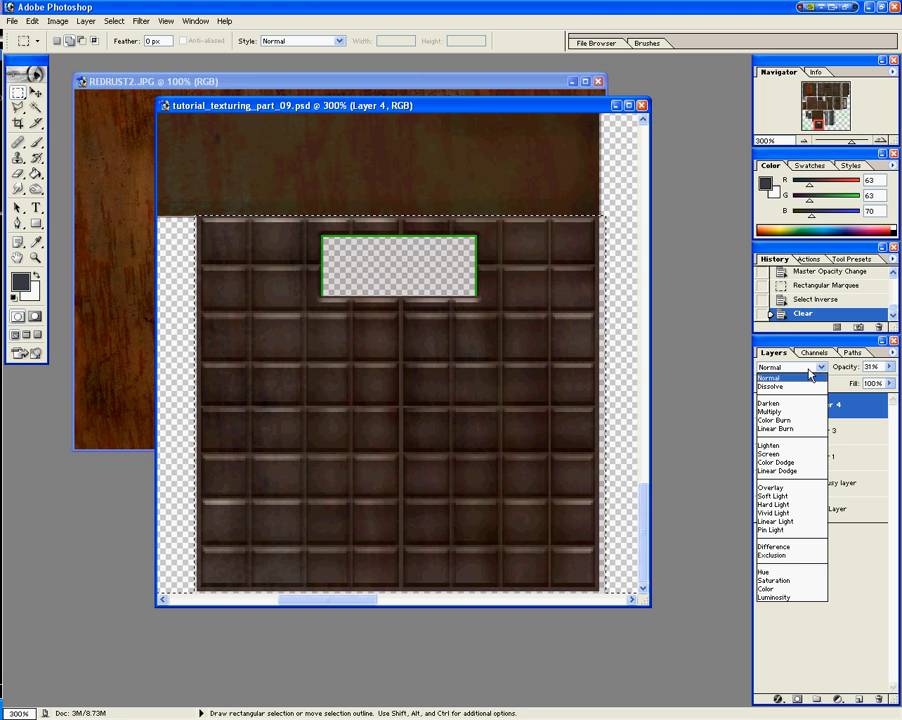
pyautogui.click(795, 530)
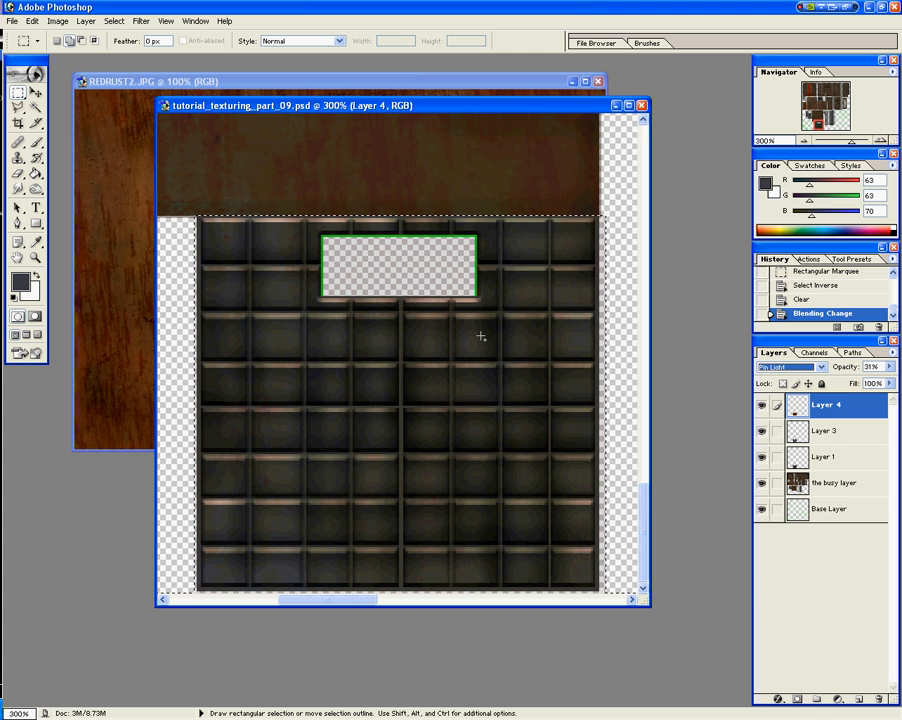
# Step: Merge the rust overlay and both tile grid layers down into the busy layer
pyautogui.hotkey('ctrl', 'e')
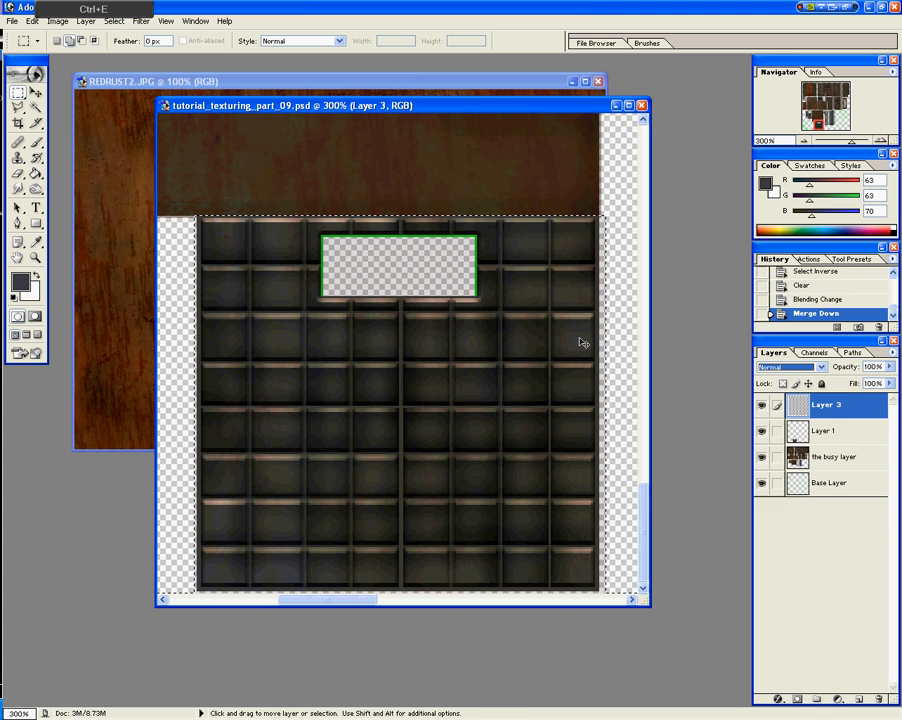
pyautogui.hotkey('ctrl', 'e')
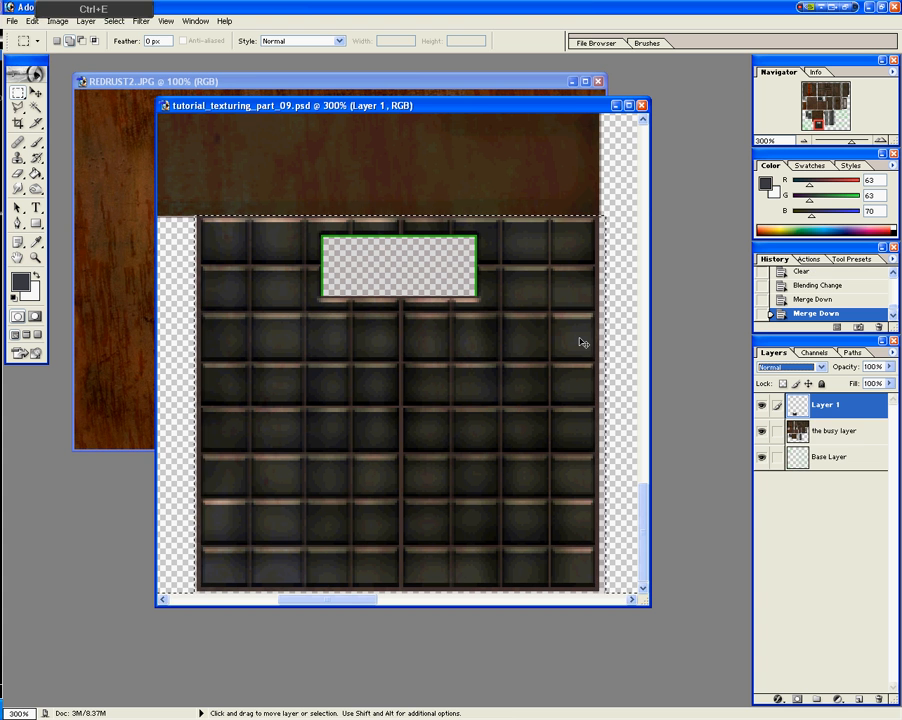
pyautogui.hotkey('ctrl', 'e')
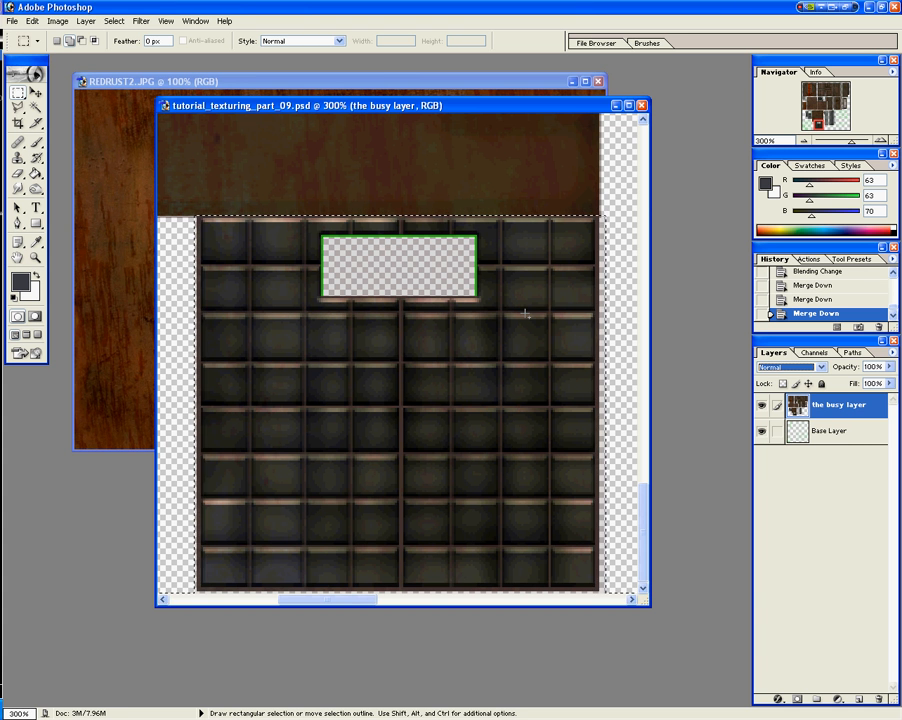
# Step: Save the document as a new version named tutorial_texturing_part_10.psd in the textures folder
pyautogui.hotkey('ctrl', '-')
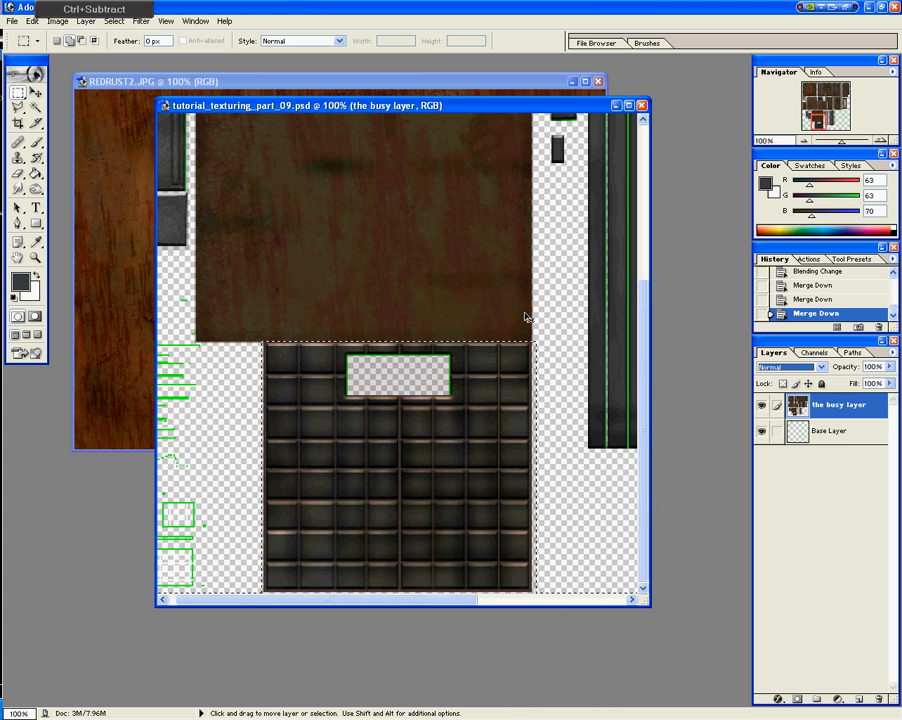
pyautogui.hotkey('ctrl', '-')
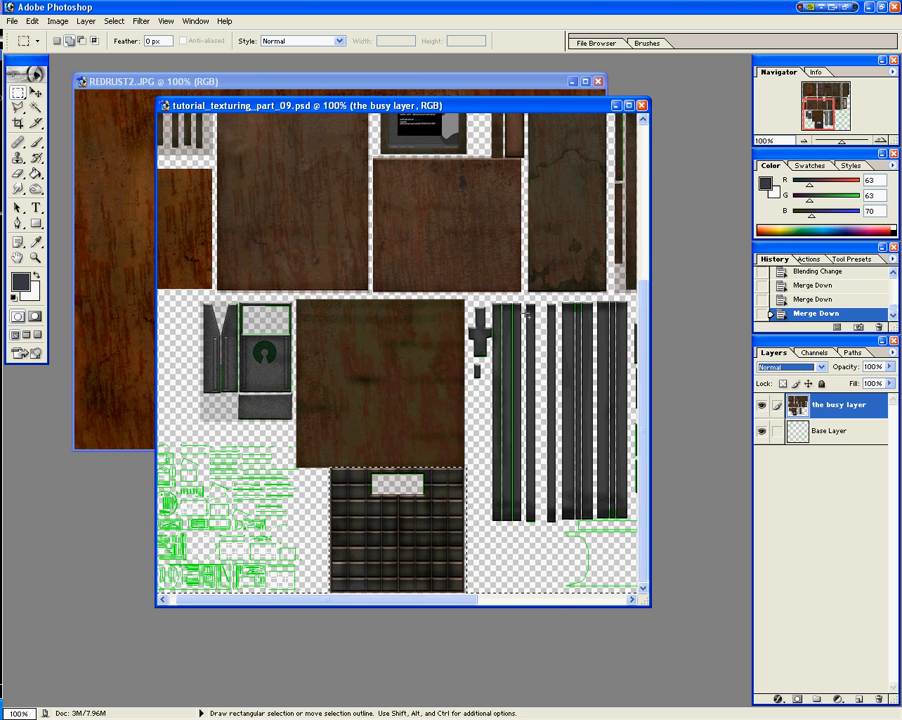
pyautogui.hotkey('ctrl', '-')
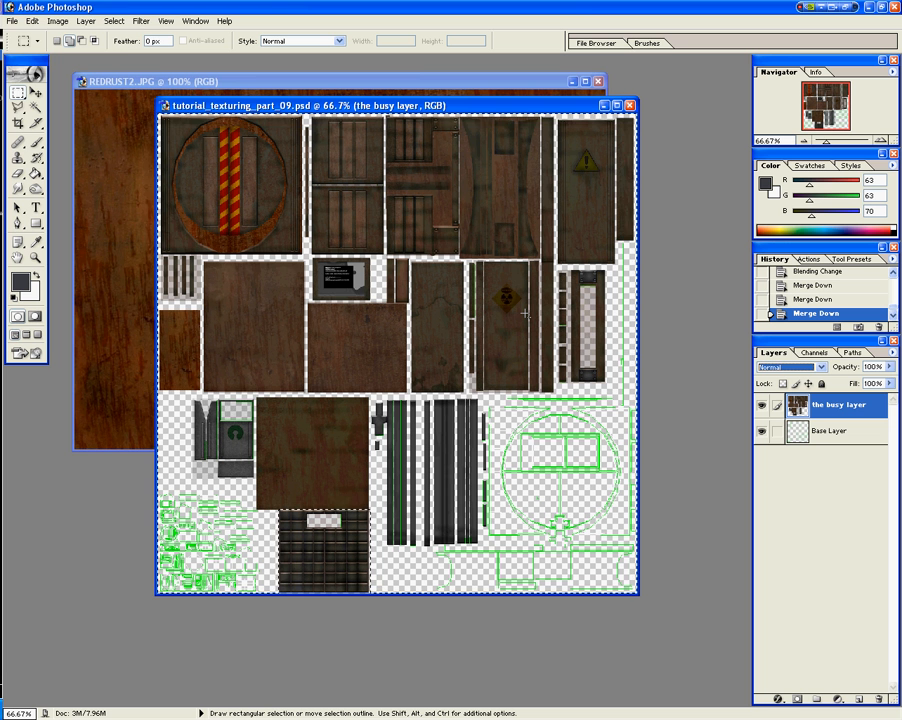
pyautogui.click(12, 20)
pyautogui.click(30, 125)
pyautogui.click(405, 260)
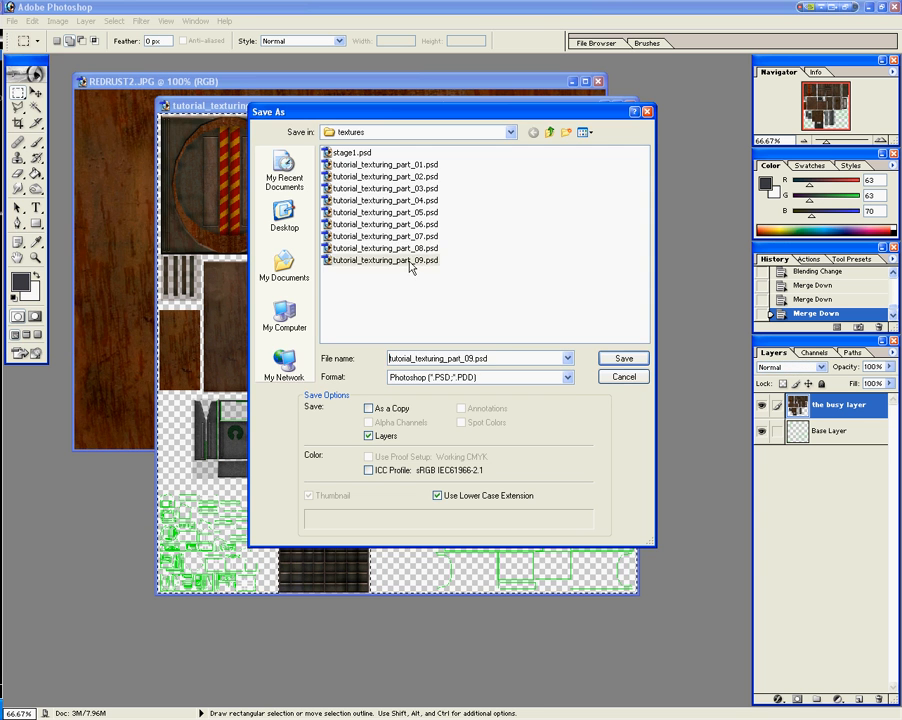
pyautogui.click(473, 358)
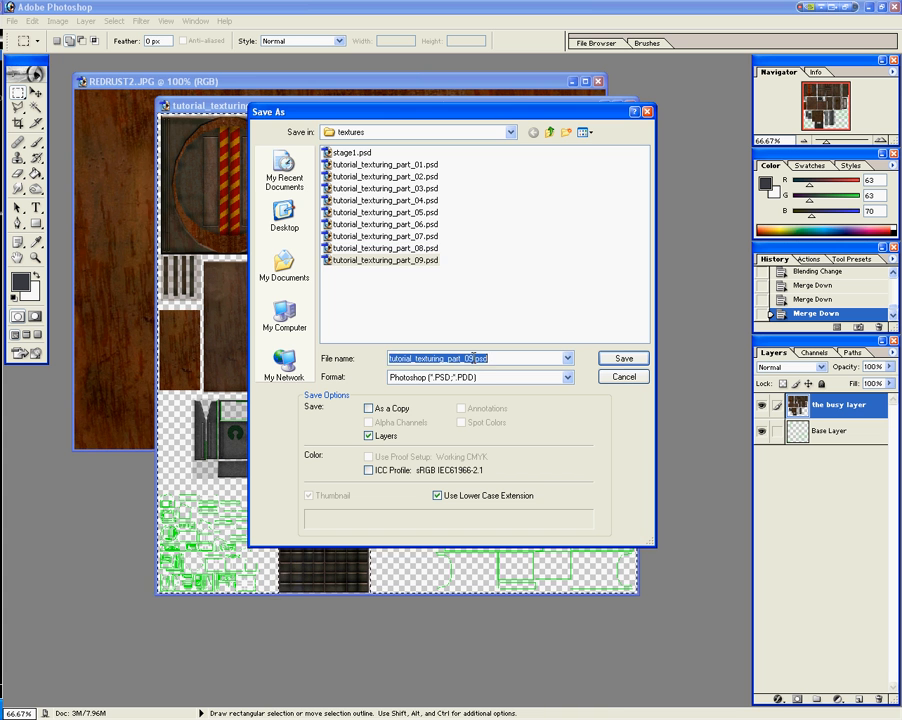
pyautogui.click(473, 358)
pyautogui.press('BackSpace')
pyautogui.press('BackSpace')
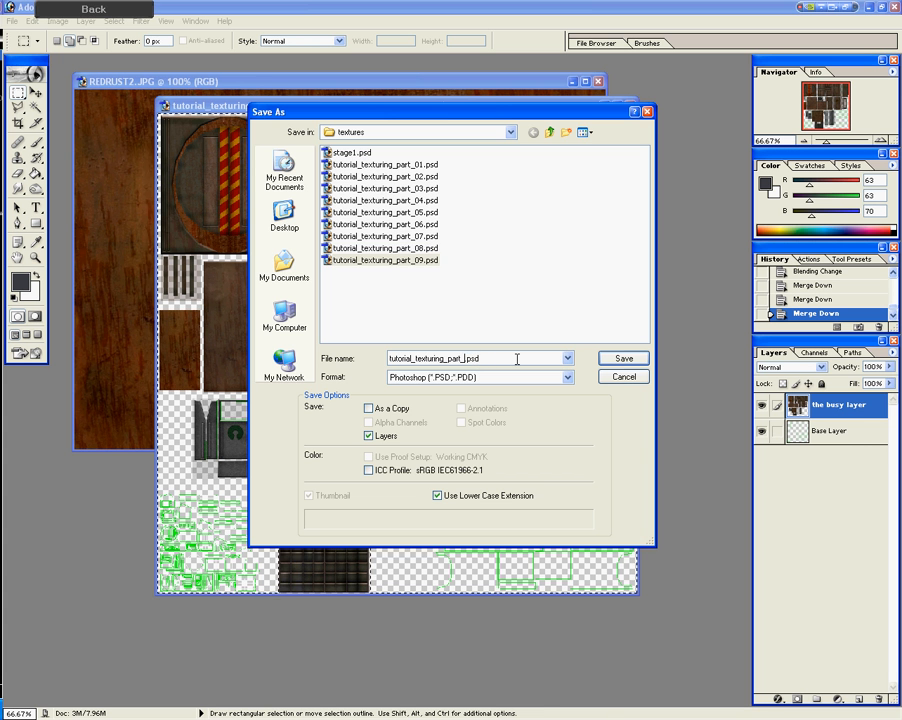
pyautogui.write('10')
pyautogui.press('Return')
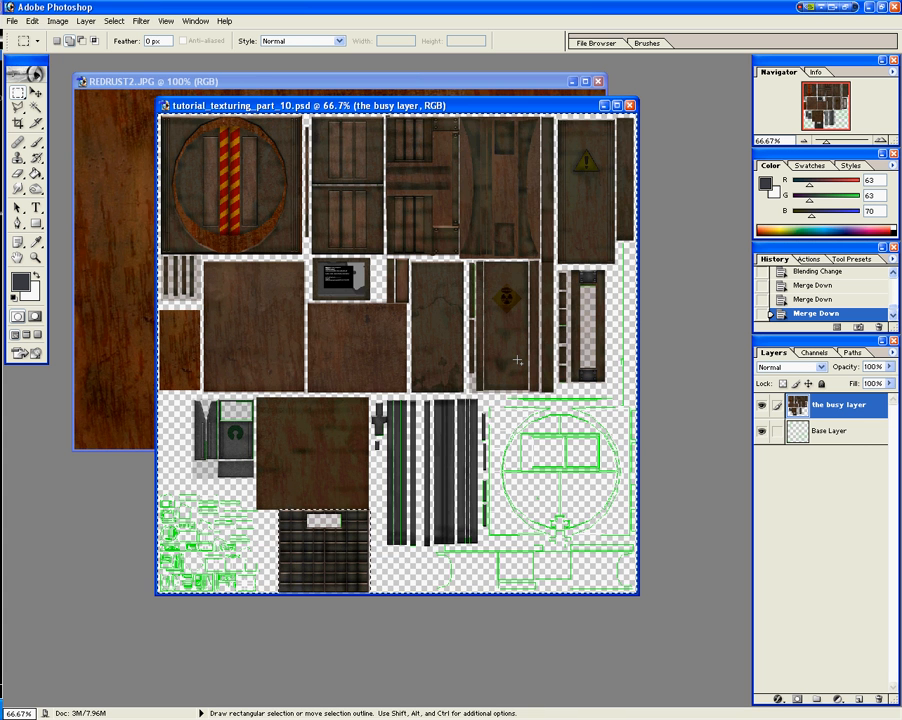